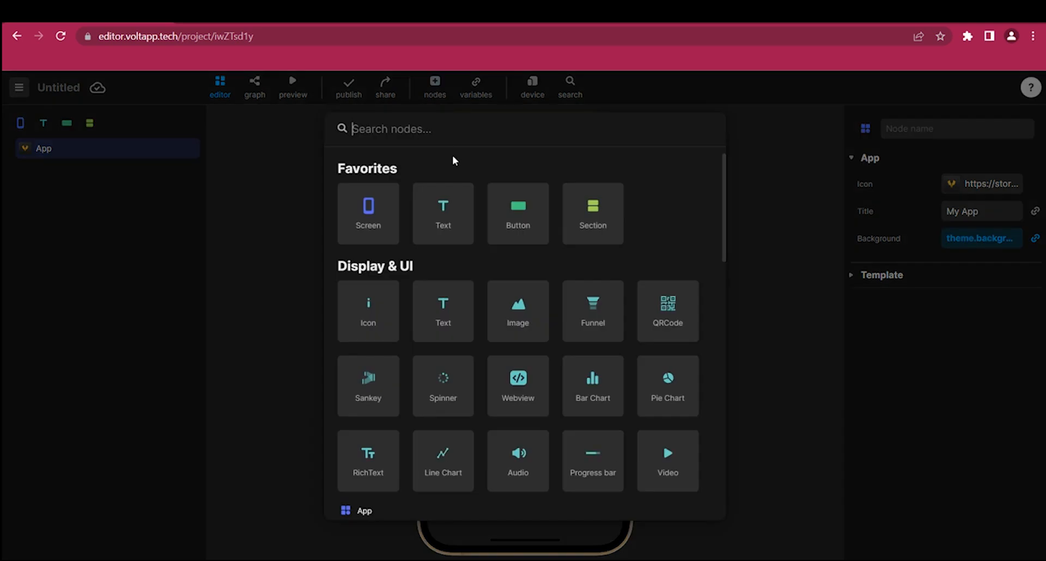
Add three Screen nodes to the App.
scroll(528, 277, down, 6)
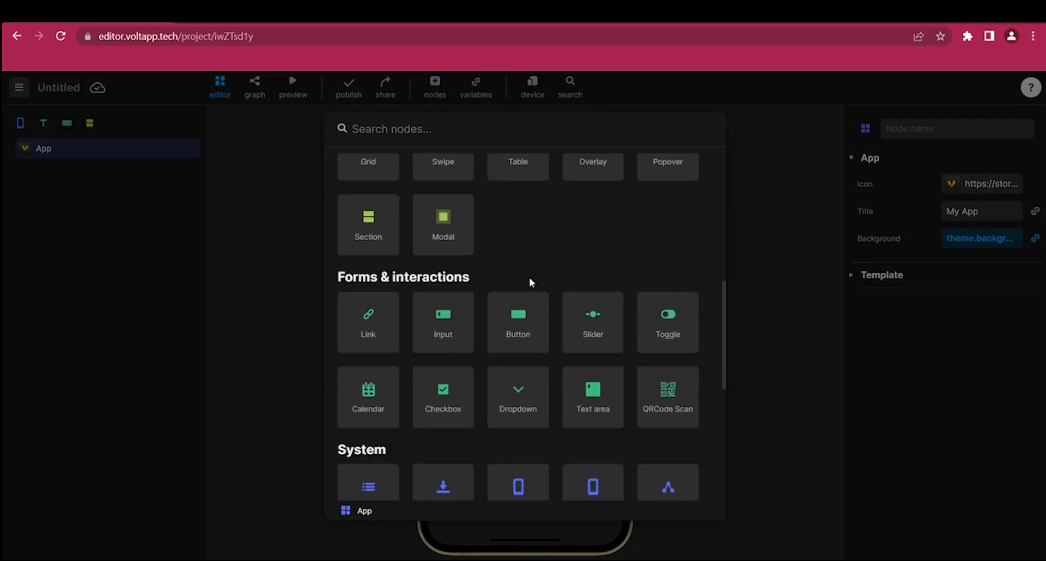
click(519, 296)
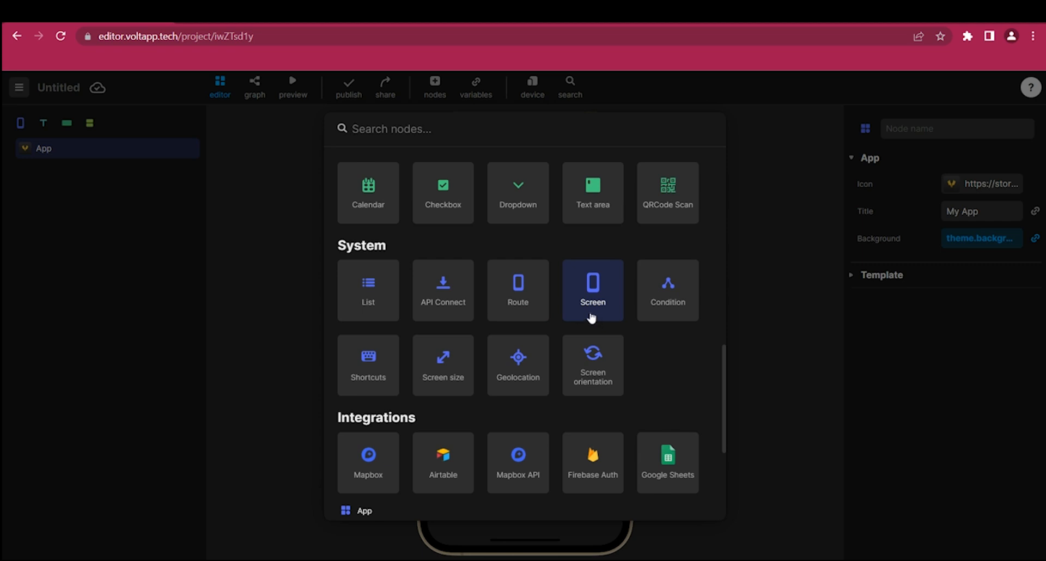
drag(592, 317, 72, 154)
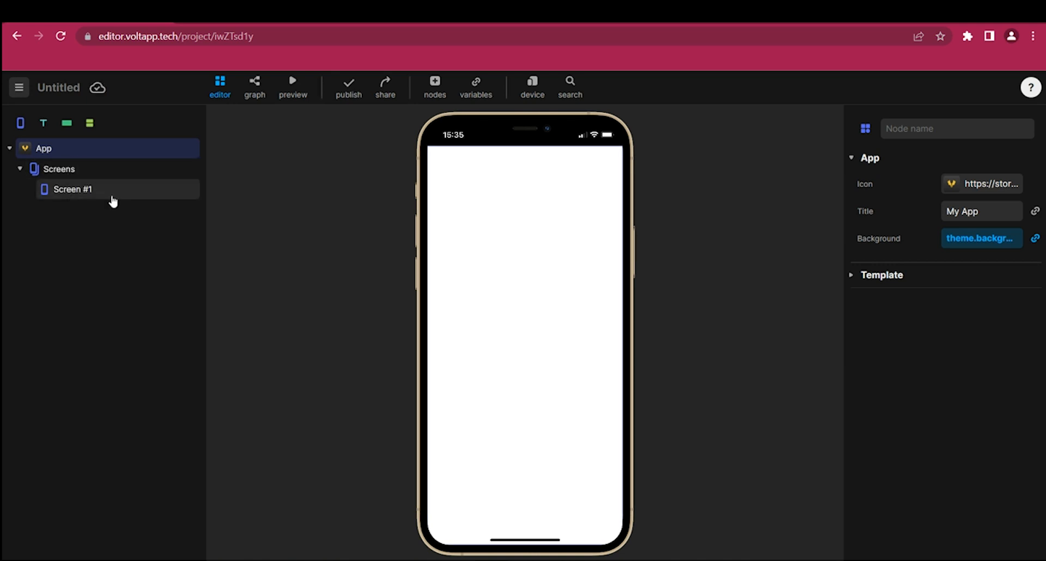
drag(20, 122, 51, 172)
drag(20, 130, 55, 173)
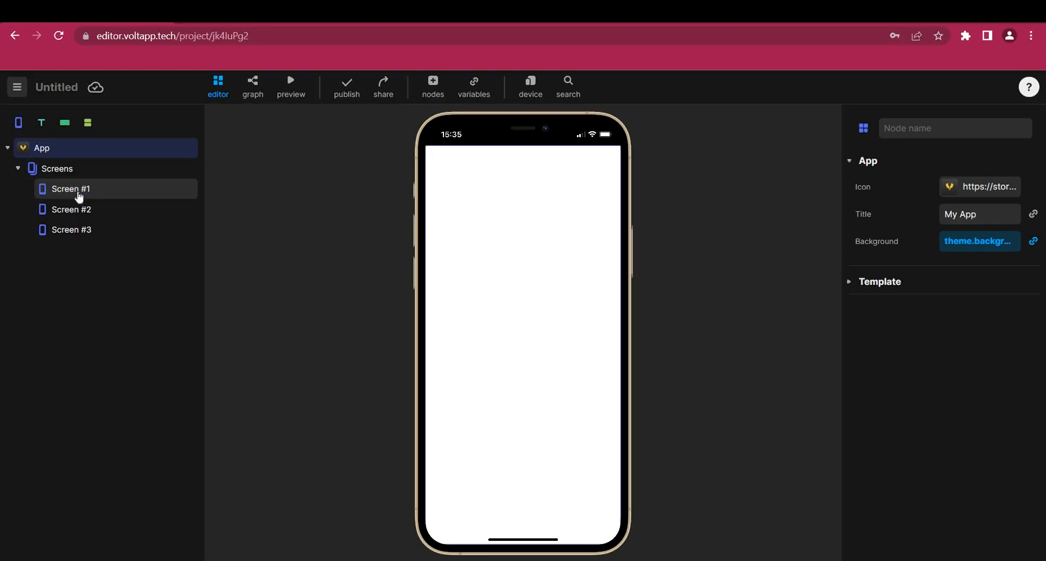
Rename the first screen as Home.
click(76, 191)
double_click(76, 191)
key(BackSpace)
text(Ho)
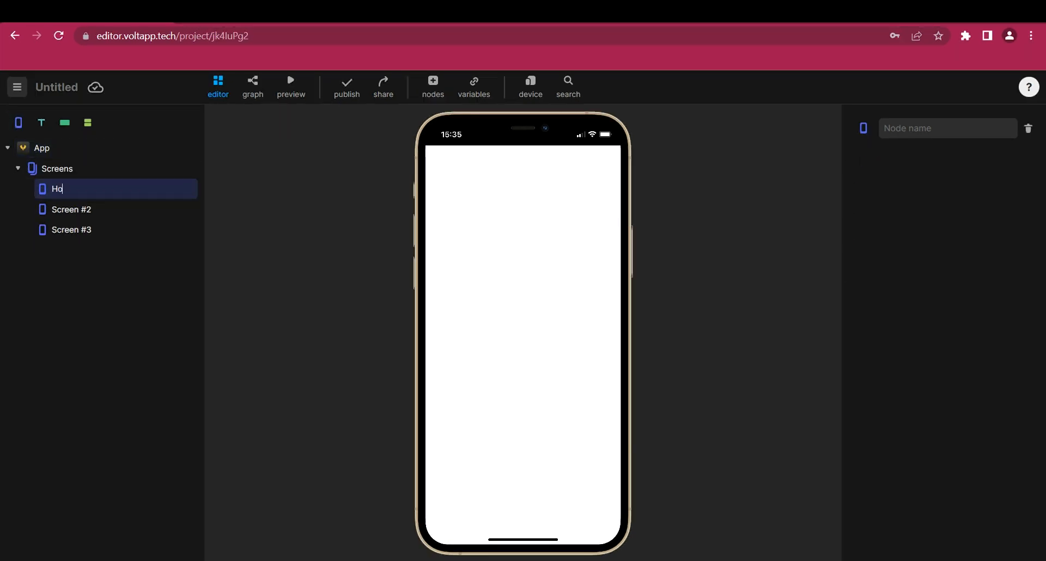
text(me)
key(Return)
Rename the second screen as About.
click(71, 210)
double_click(70, 210)
key(BackSpace)
text(About)
key(Return)
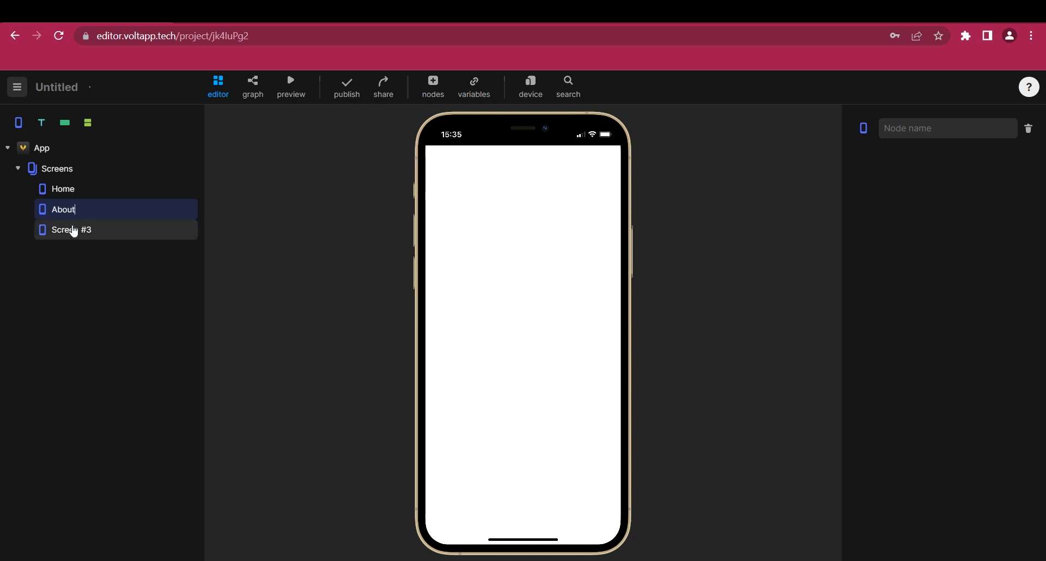
Rename the third screen as Contact.
click(74, 231)
double_click(74, 230)
key(BackSpace)
text(Contact)
key(Return)
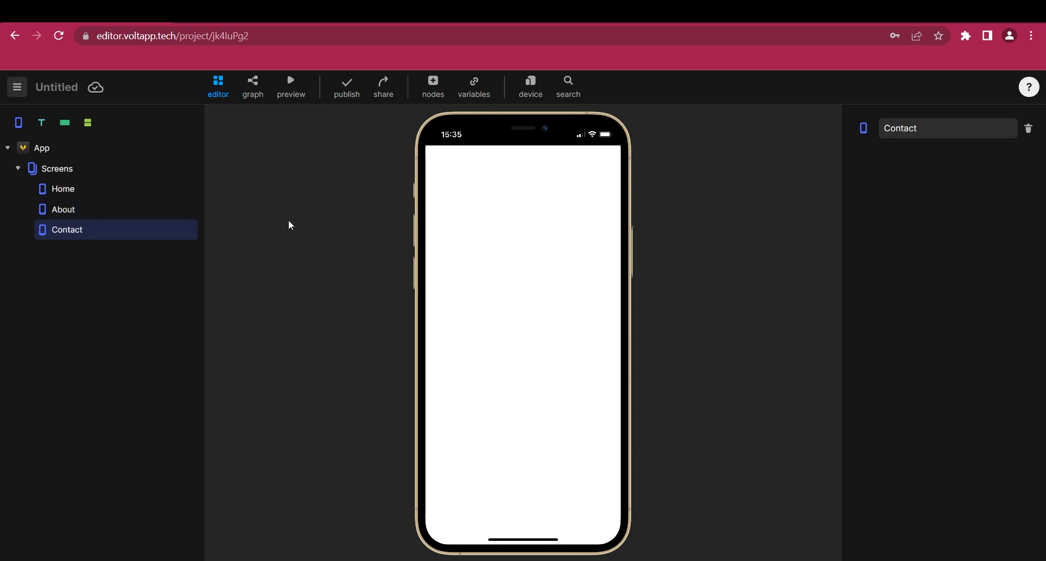
Add a new screen nested inside the Home screen.
drag(18, 123, 50, 150)
drag(109, 252, 109, 196)
click(114, 206)
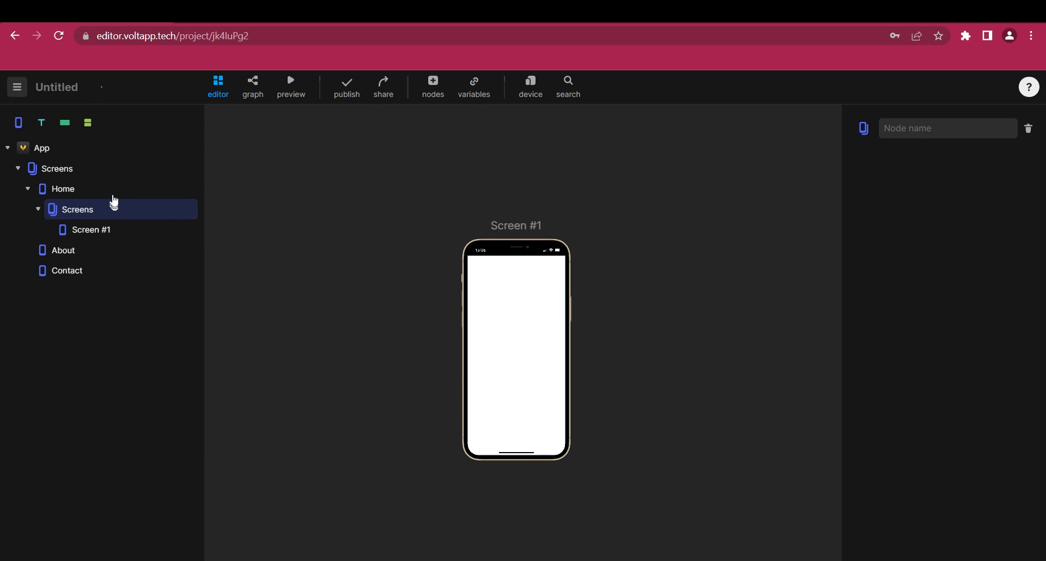
Delete the nested Screens node under Home, including the screen inside it.
click(112, 194)
click(106, 209)
key(Delete)
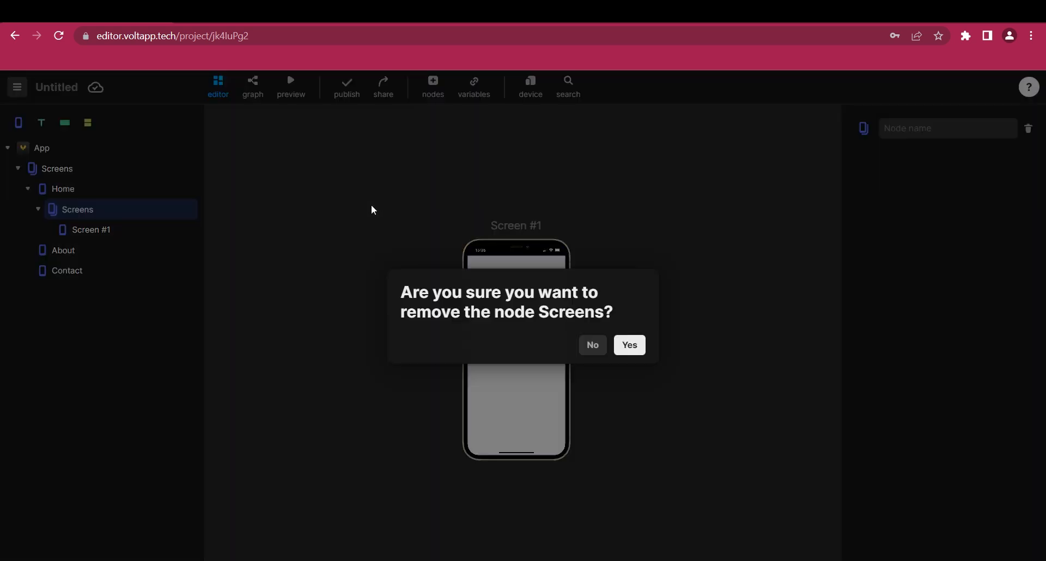
click(642, 348)
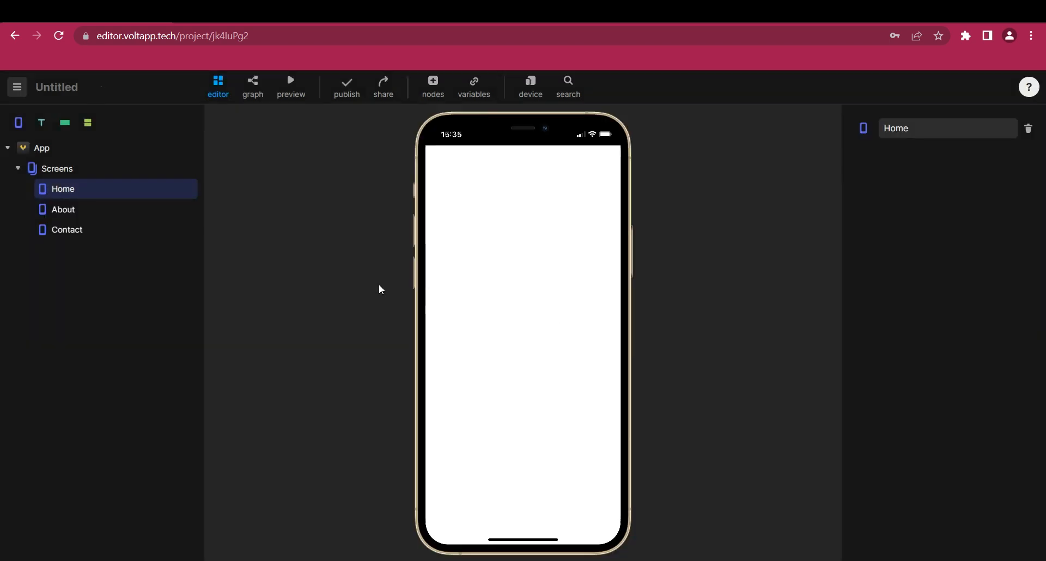
Add a Text node to each of the Home, About and Contact screens.
click(122, 178)
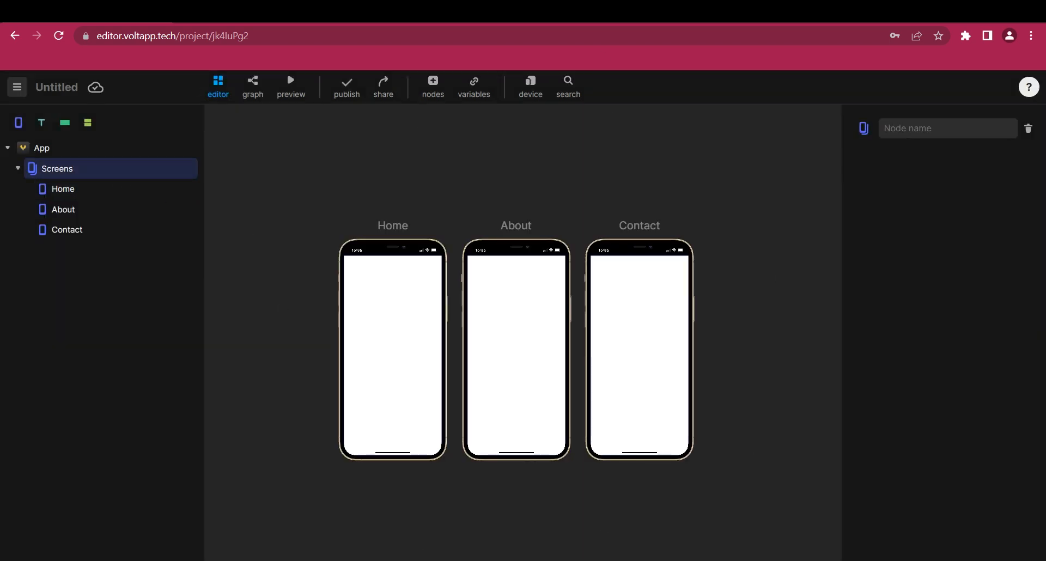
click(161, 190)
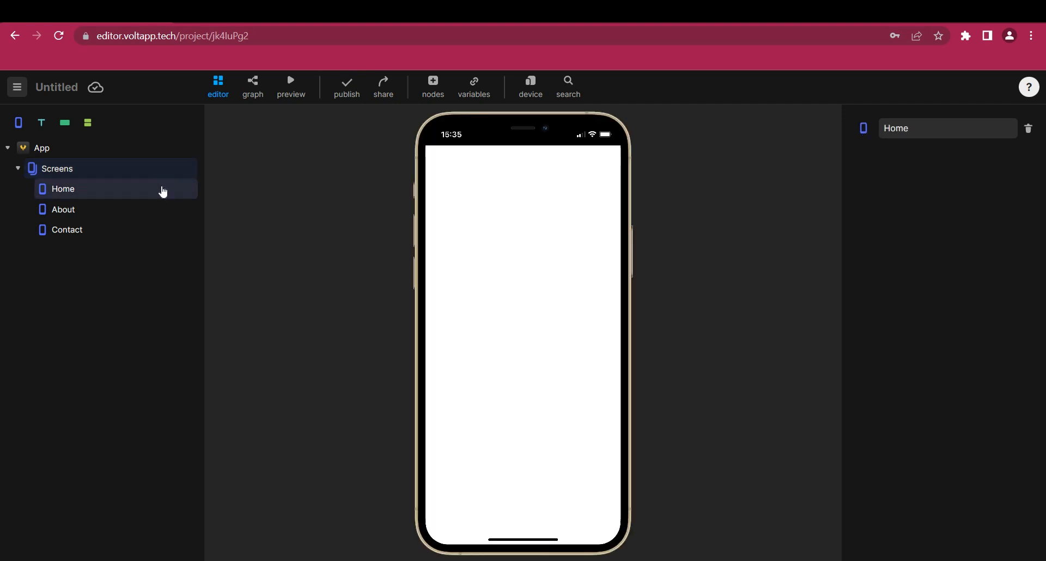
drag(42, 124, 65, 230)
drag(42, 123, 61, 271)
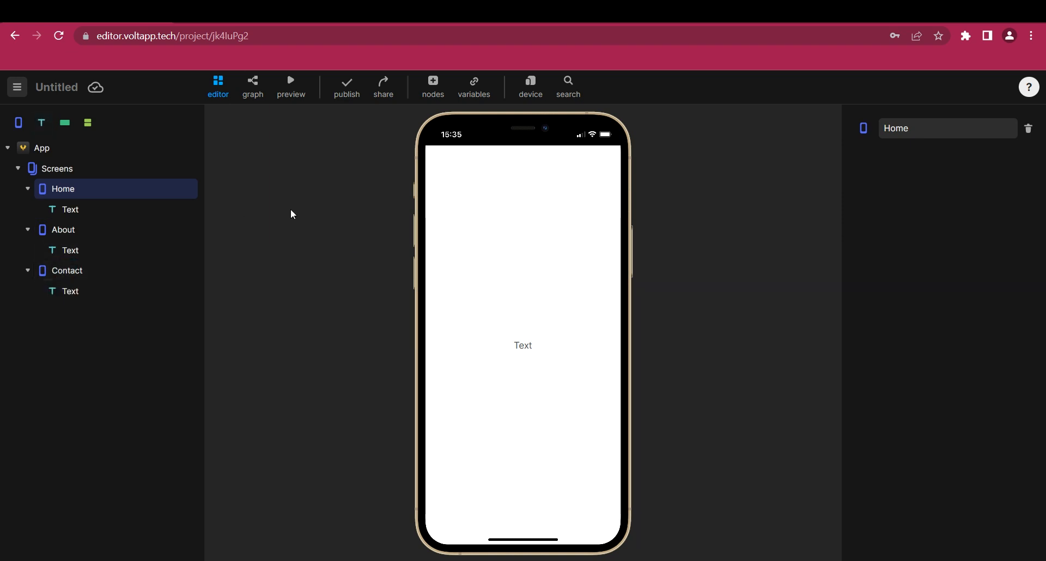
Replace the placeholder text on the three screens with Home, About and Contact, matching each screen's name.
click(517, 347)
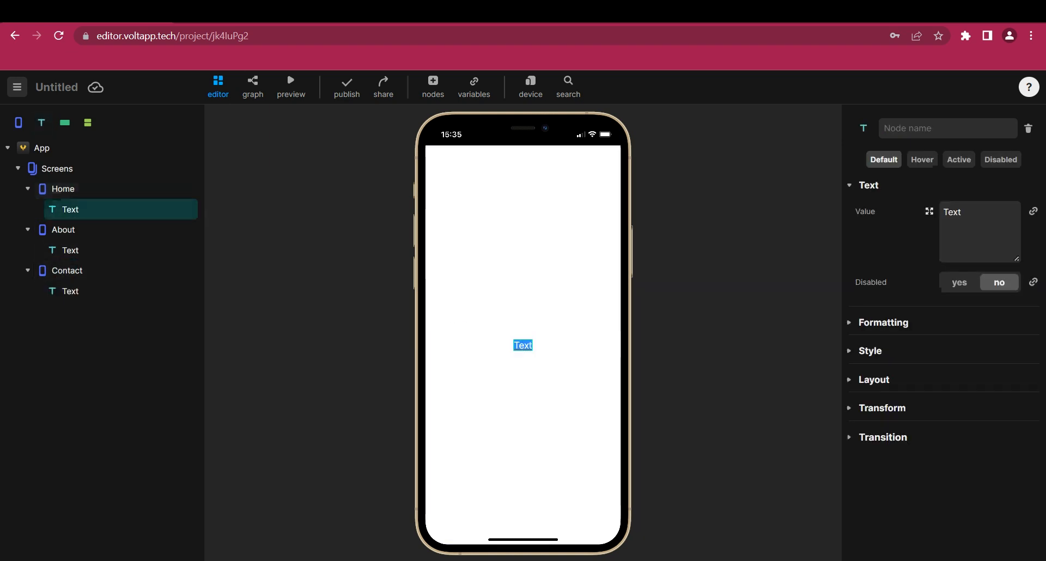
click(156, 253)
double_click(522, 345)
text(About)
click(135, 292)
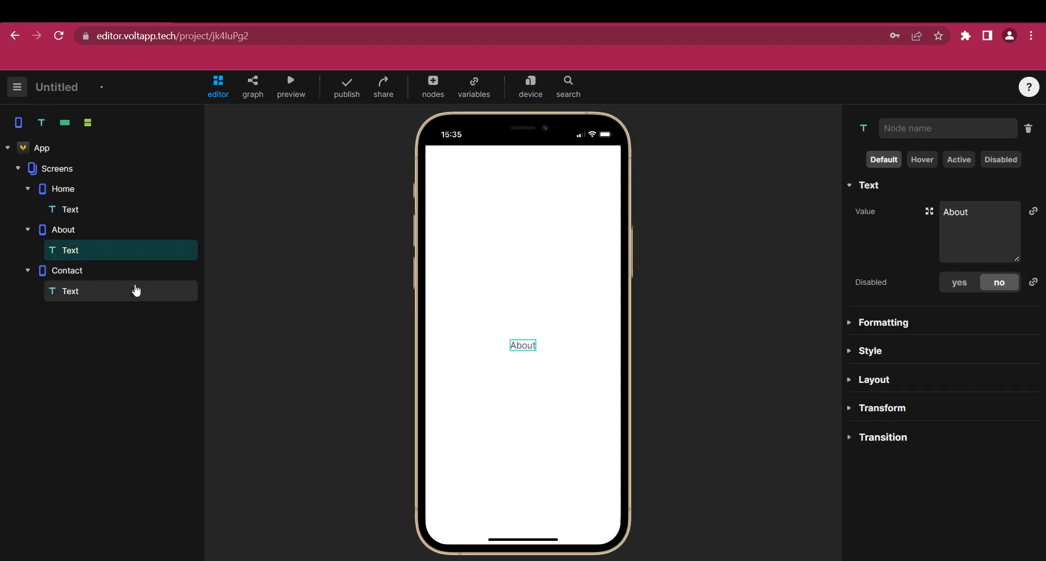
double_click(523, 346)
text(Contact)
click(357, 327)
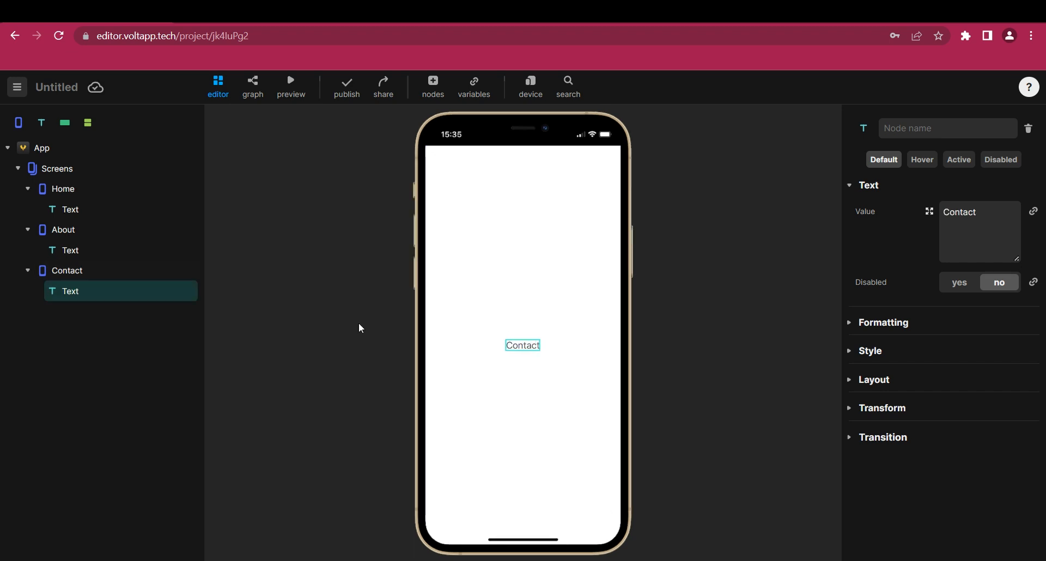
Add a Button node to the Home screen and label it "Open About".
click(71, 174)
drag(65, 123, 66, 188)
click(64, 188)
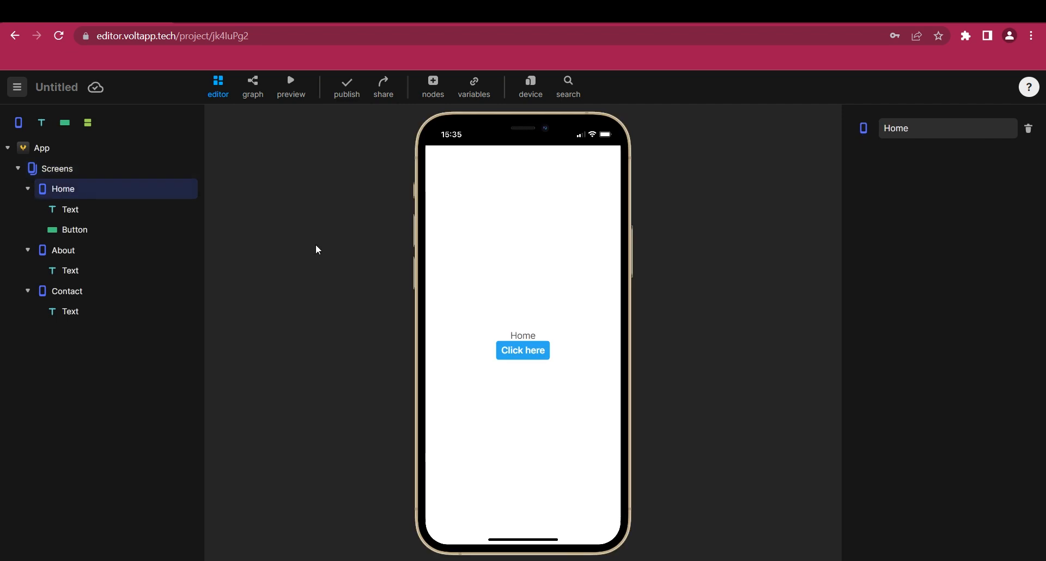
click(154, 233)
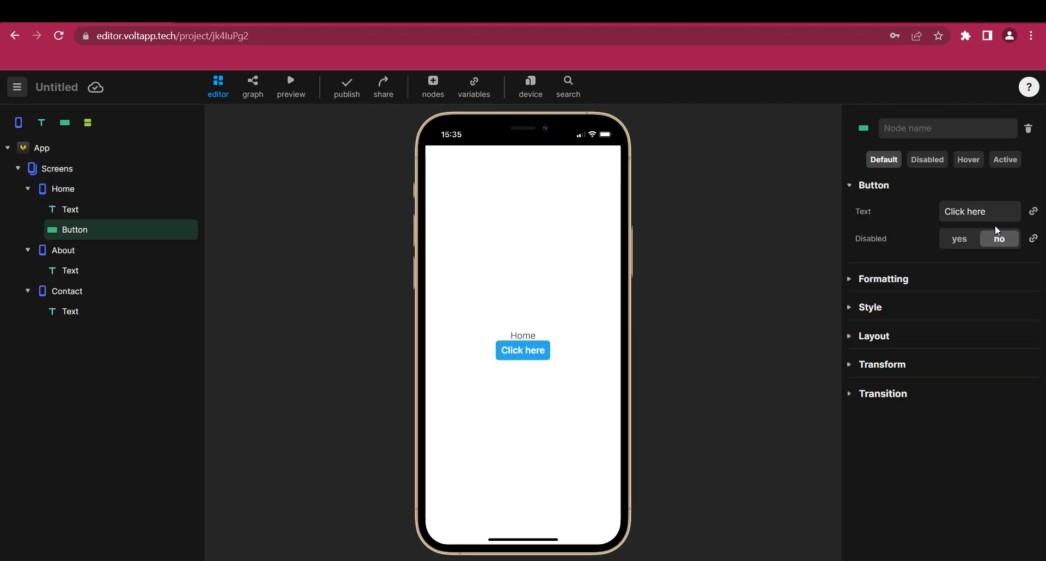
text(Open About)
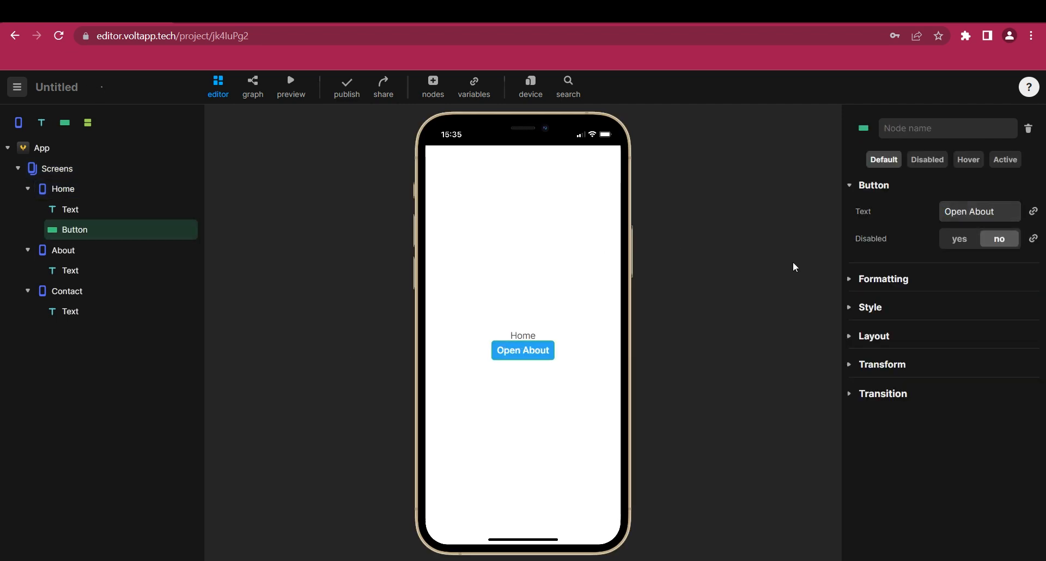
Add a click event block to the graph of the Open About button.
click(253, 87)
right_click(338, 199)
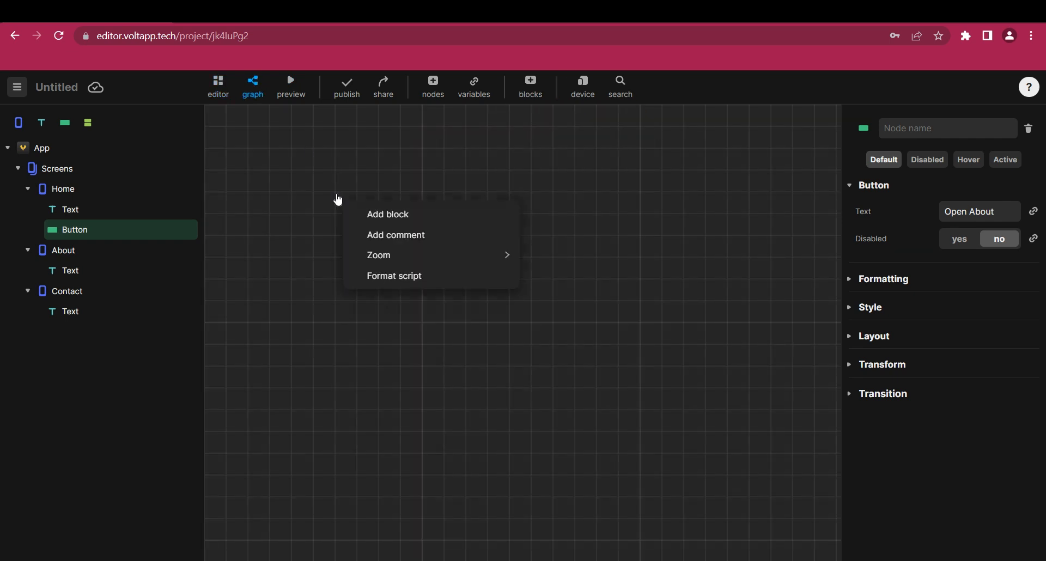
click(375, 215)
click(396, 215)
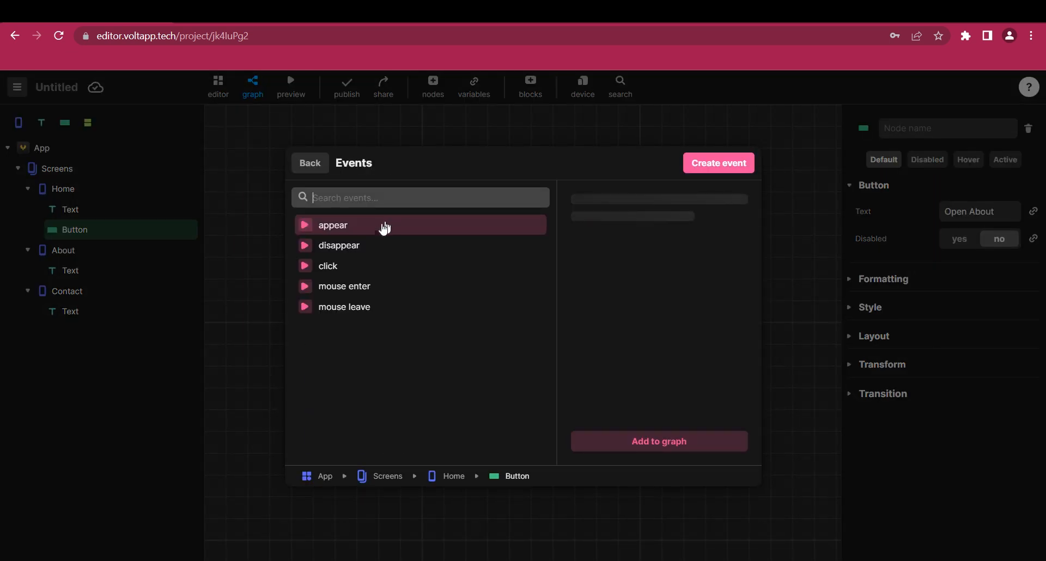
double_click(357, 266)
Connect the click event to a new change screen block placed beside it.
drag(280, 268, 311, 279)
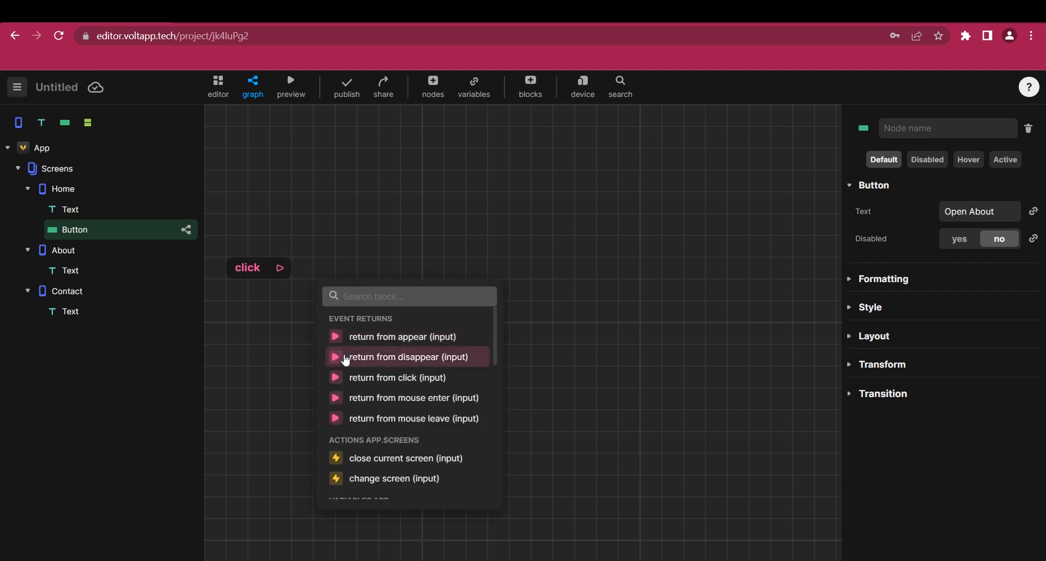
scroll(343, 360, down, 2)
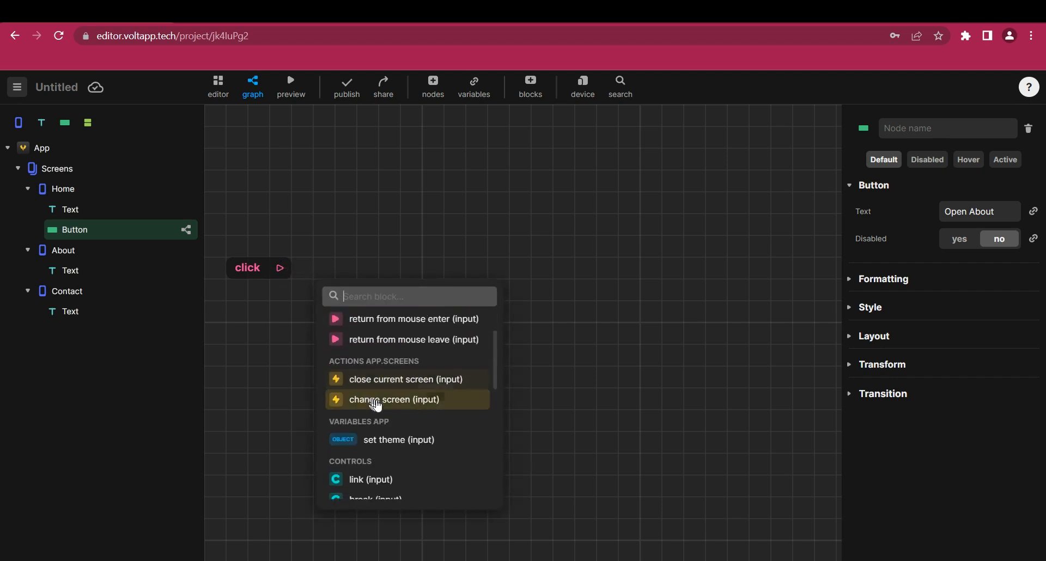
click(409, 404)
drag(390, 307, 409, 283)
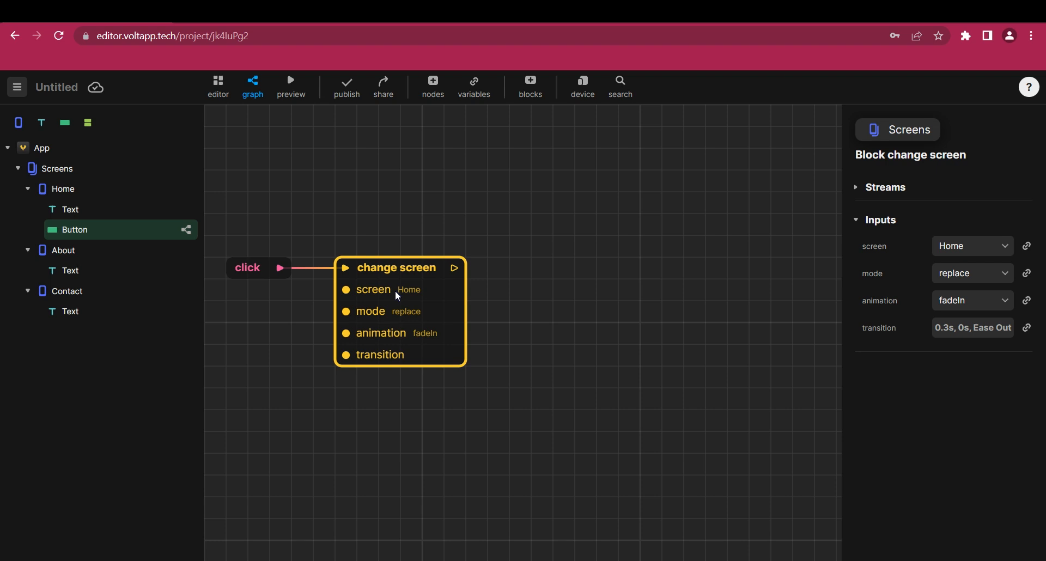
Configure the change screen block with screen About, mode push and animation leftToRight.
click(976, 252)
click(968, 273)
click(967, 278)
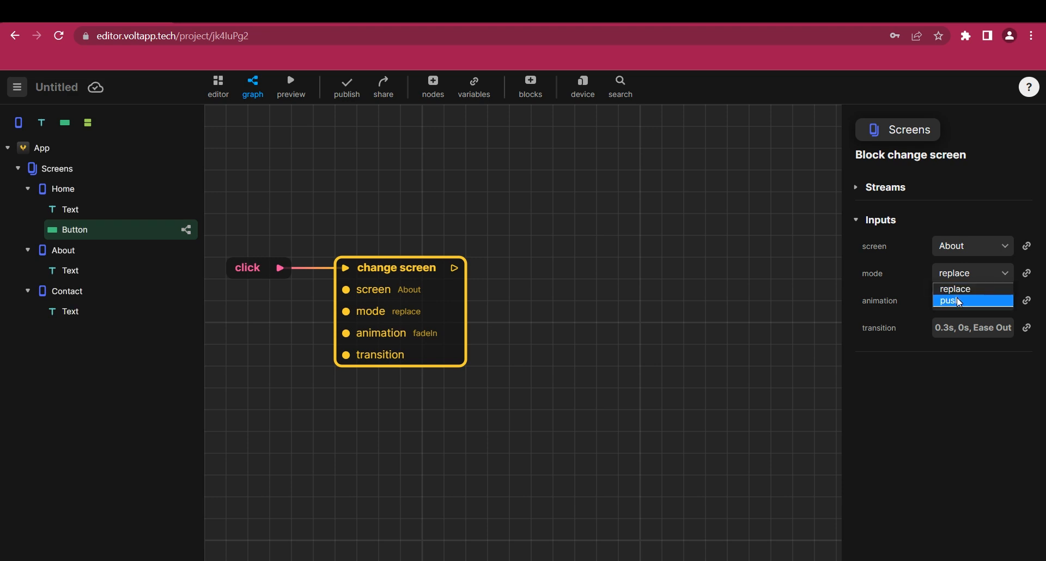
click(959, 301)
click(961, 306)
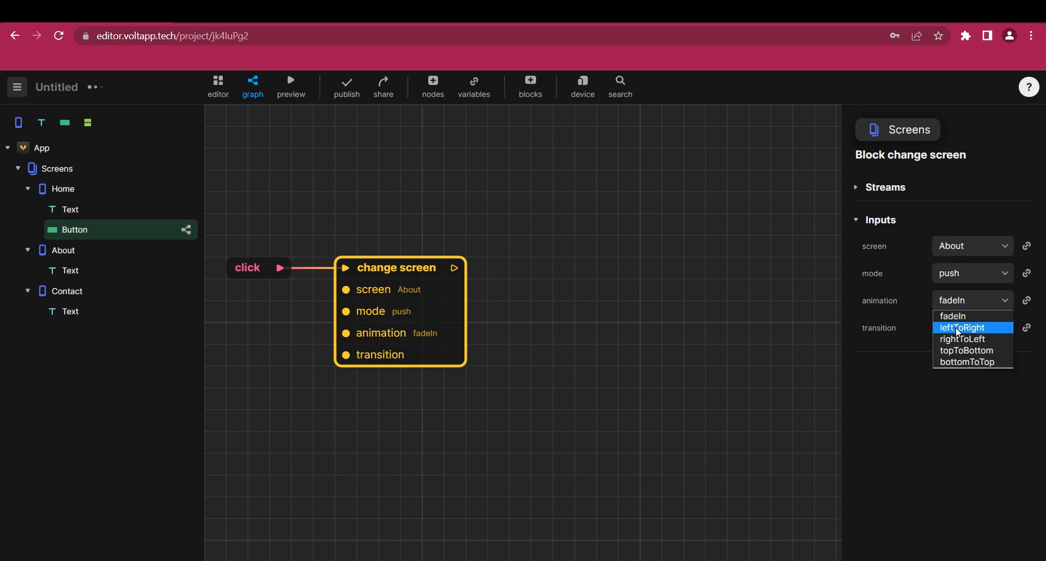
click(958, 329)
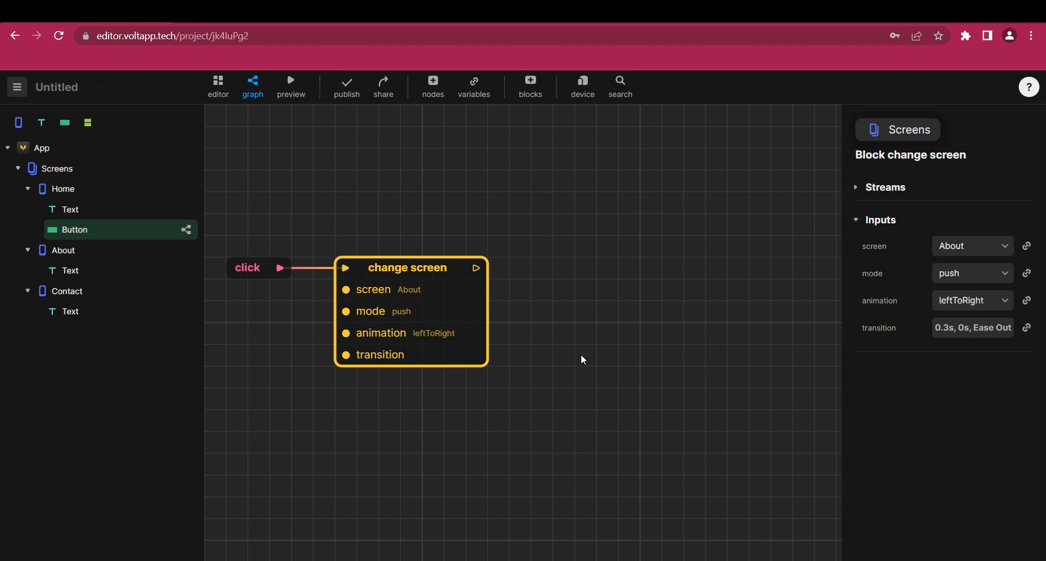
Add a Button node to the About screen and label it "Back Home".
click(144, 252)
click(221, 99)
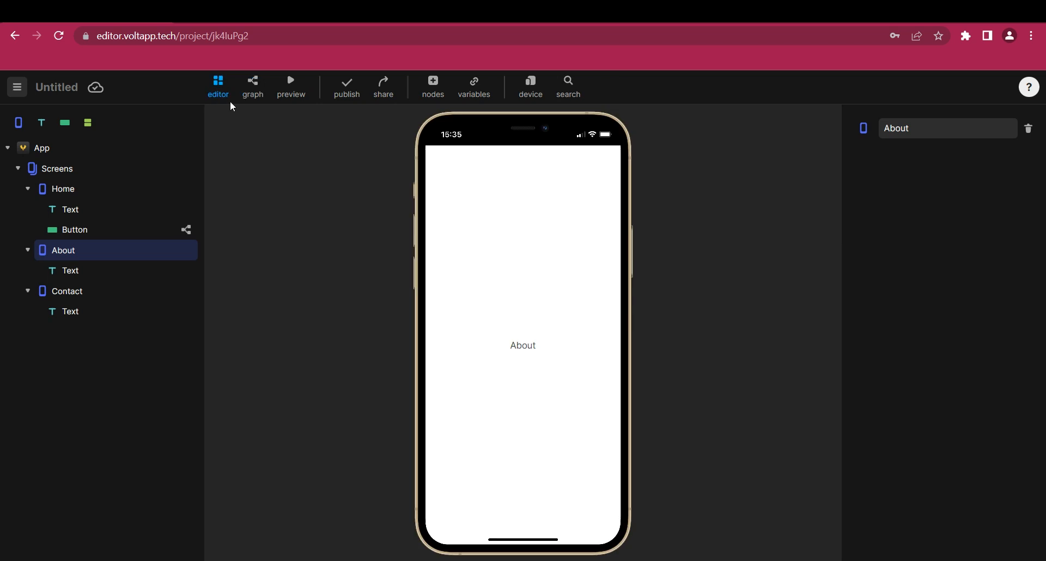
drag(65, 123, 56, 250)
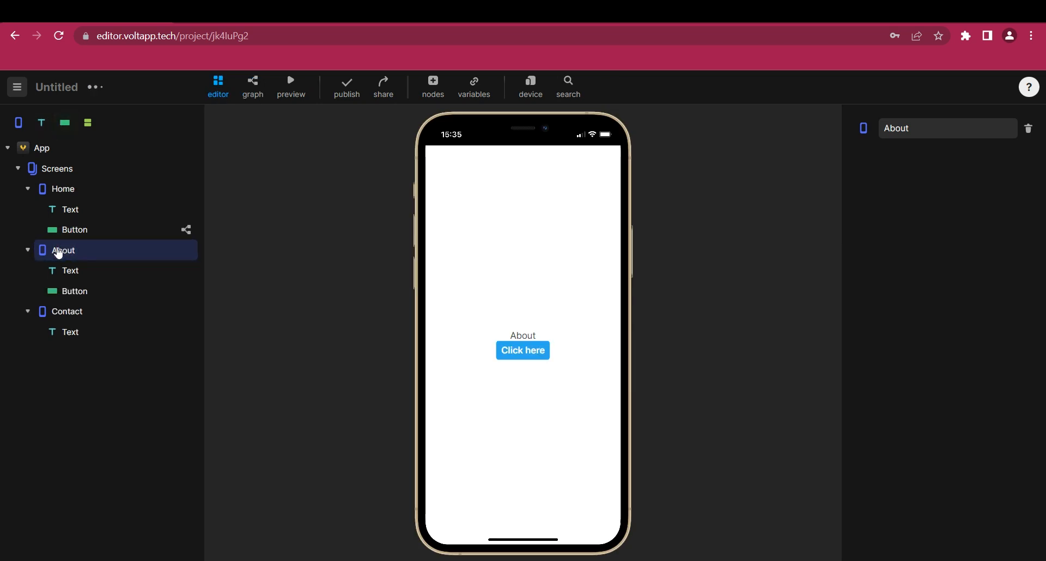
click(506, 355)
click(979, 211)
text(Back Home)
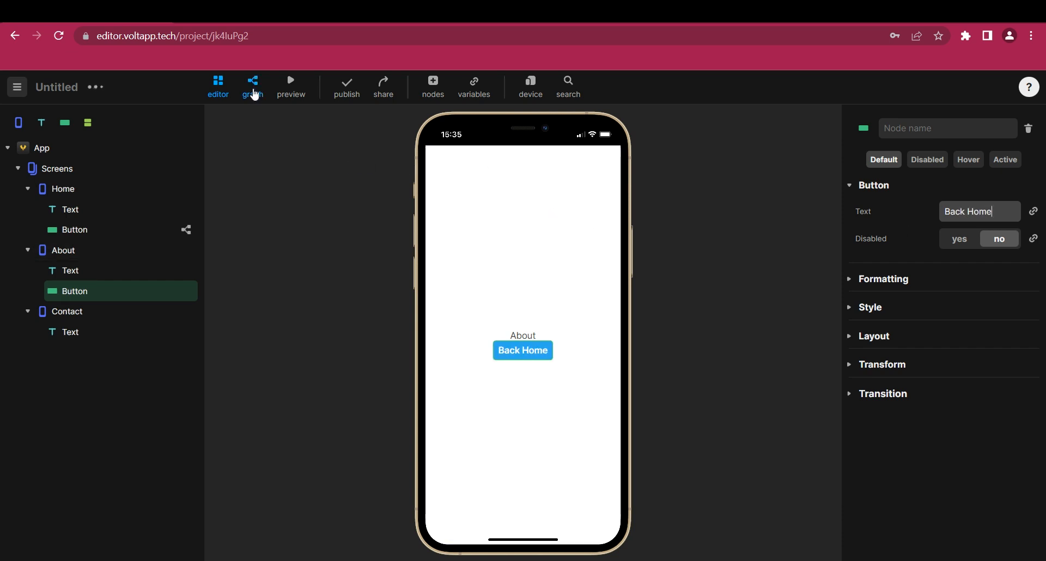
In the Back Home button's graph, add a click event and connect it to a close current screen block.
click(253, 92)
right_click(313, 223)
click(361, 238)
click(433, 203)
drag(352, 206, 362, 268)
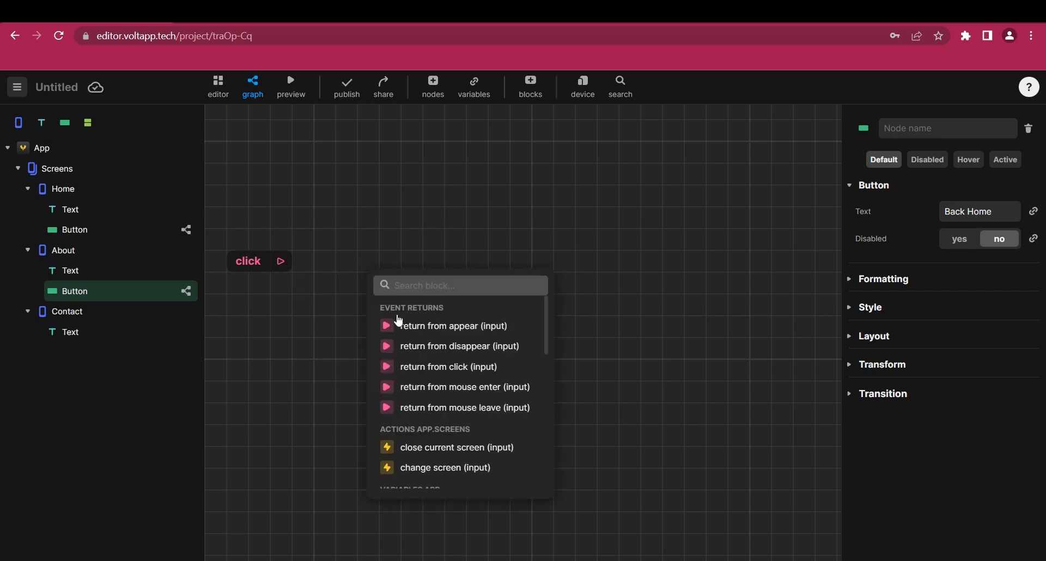
click(446, 449)
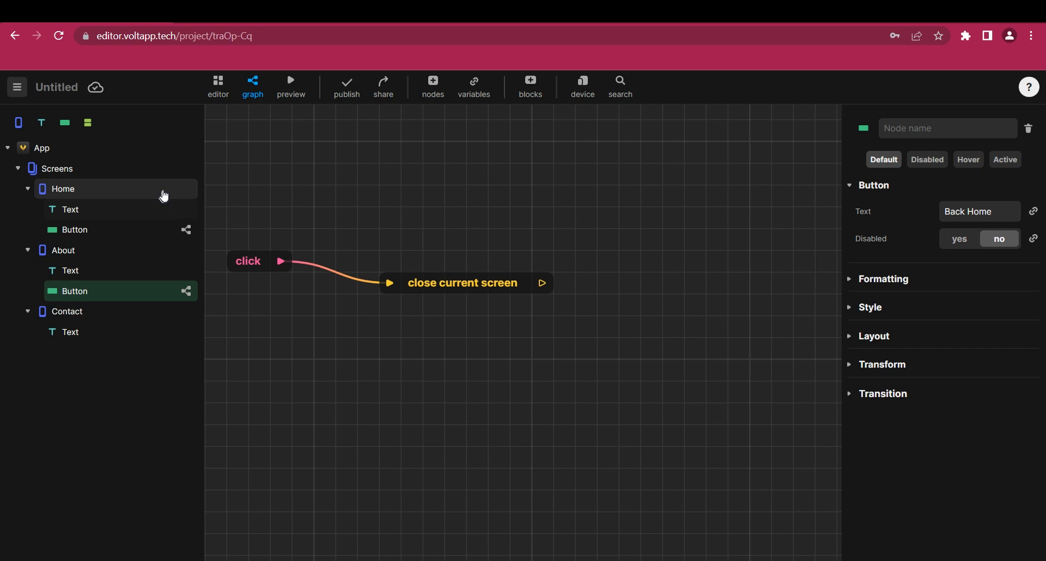
Preview the app from the Home screen, test the Open About and Back Home buttons, and return to the editor.
click(167, 191)
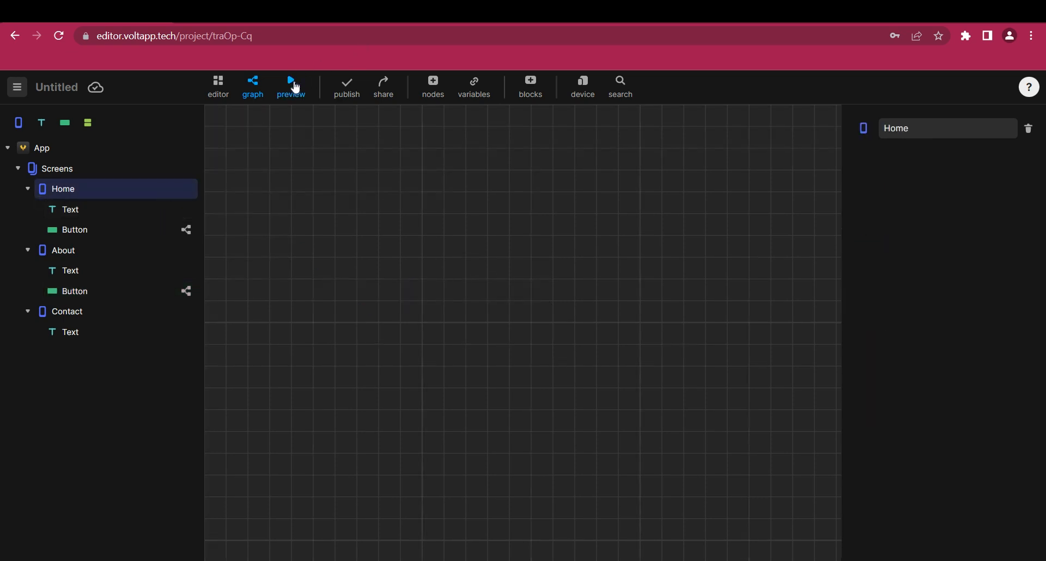
click(295, 87)
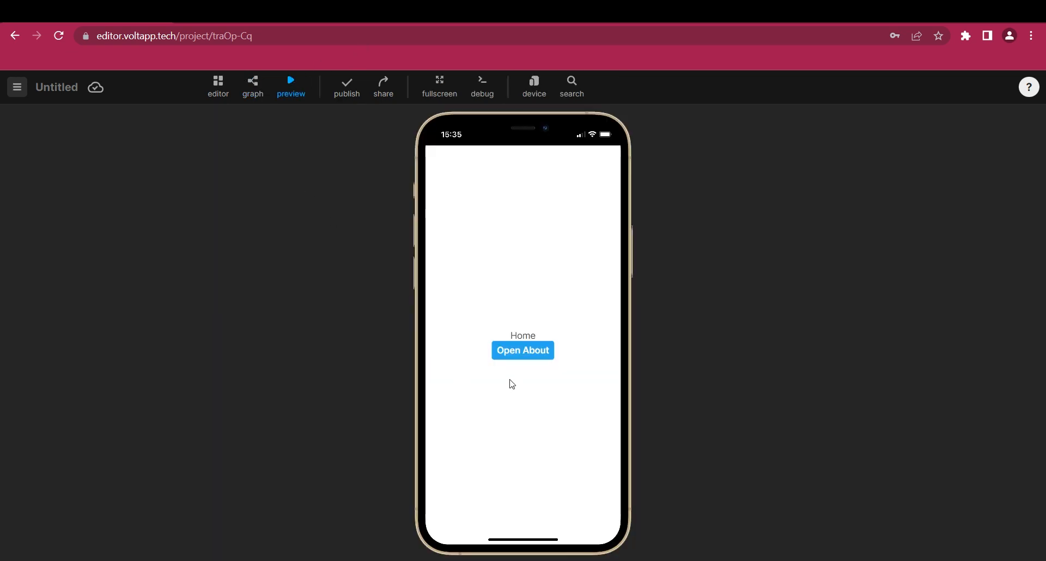
click(522, 357)
click(522, 357)
click(522, 358)
click(522, 357)
click(217, 84)
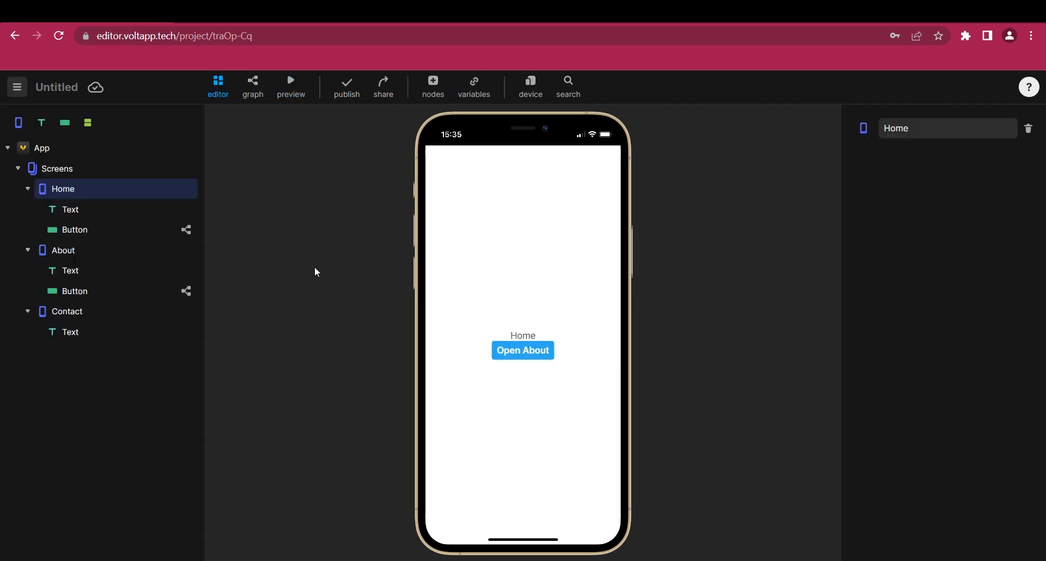
Insert a Section node under App so that it wraps the Screens node.
drag(94, 123, 66, 173)
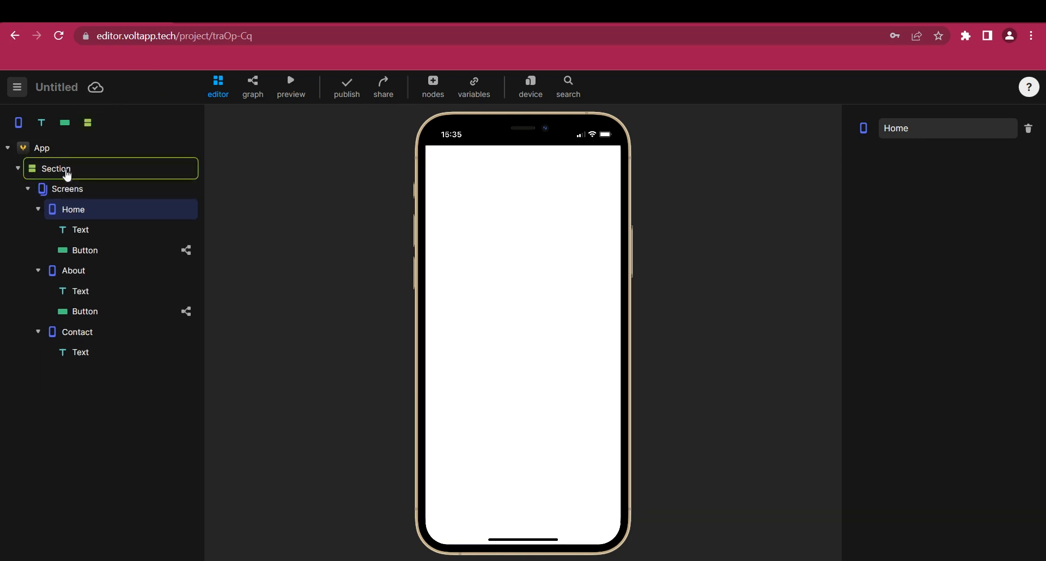
click(168, 198)
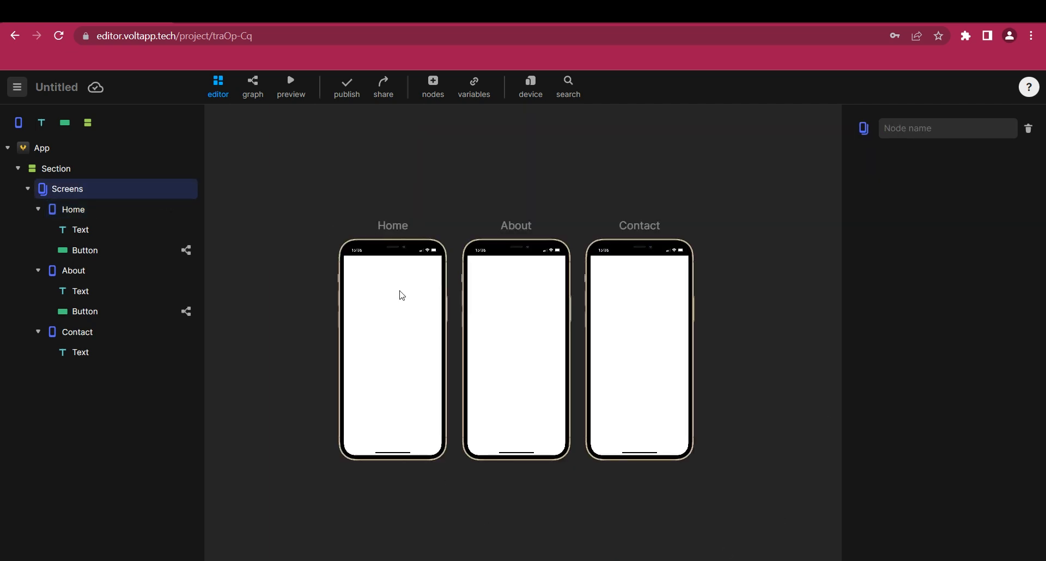
click(125, 173)
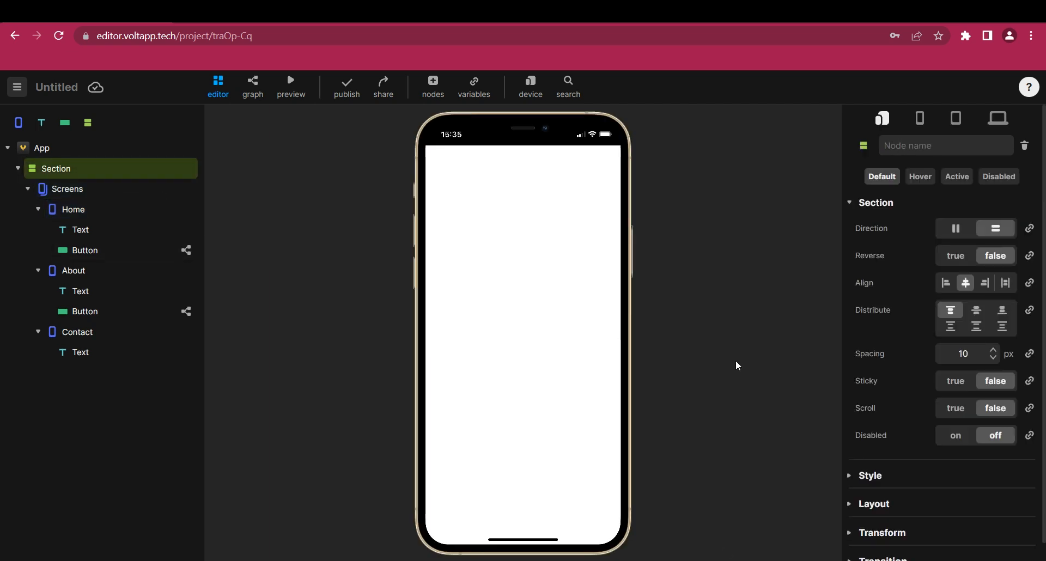
Set the new section's width and height to 100 %.
click(850, 504)
scroll(903, 486, down, 2)
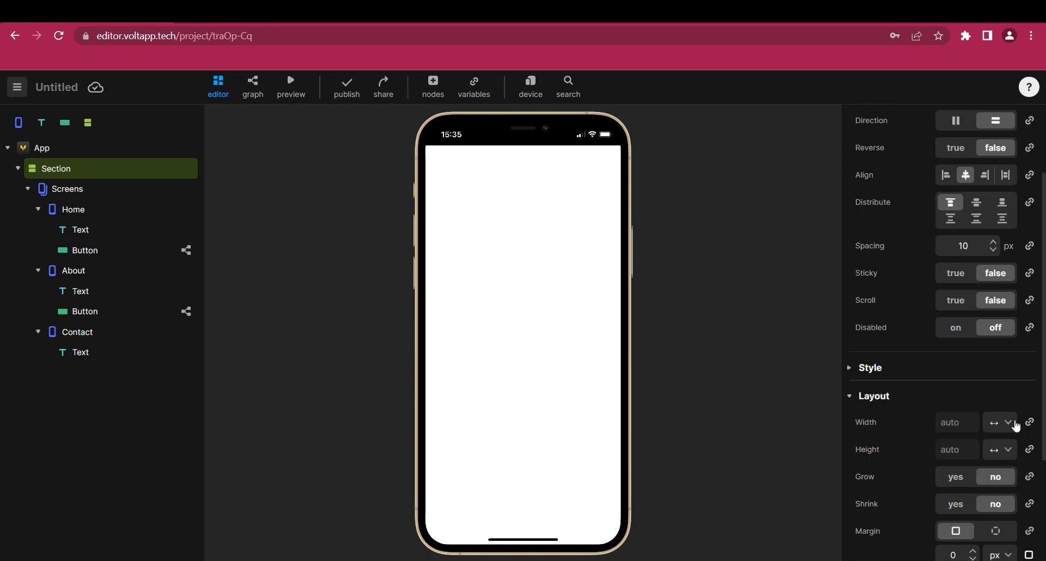
click(999, 424)
click(998, 450)
click(998, 450)
click(994, 477)
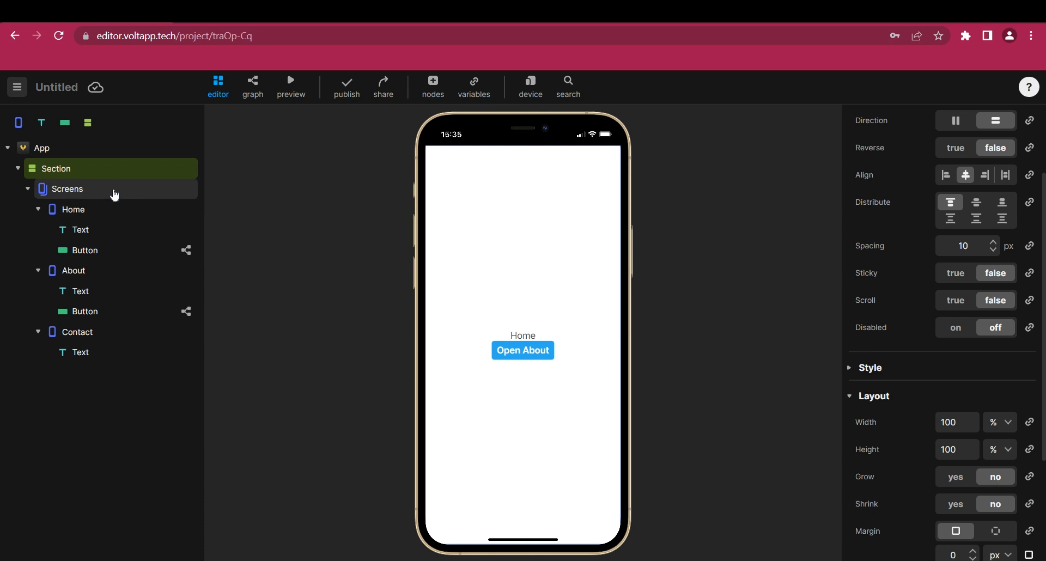
Add a second Section node inside the outer section, above the Screens node.
click(115, 190)
click(141, 170)
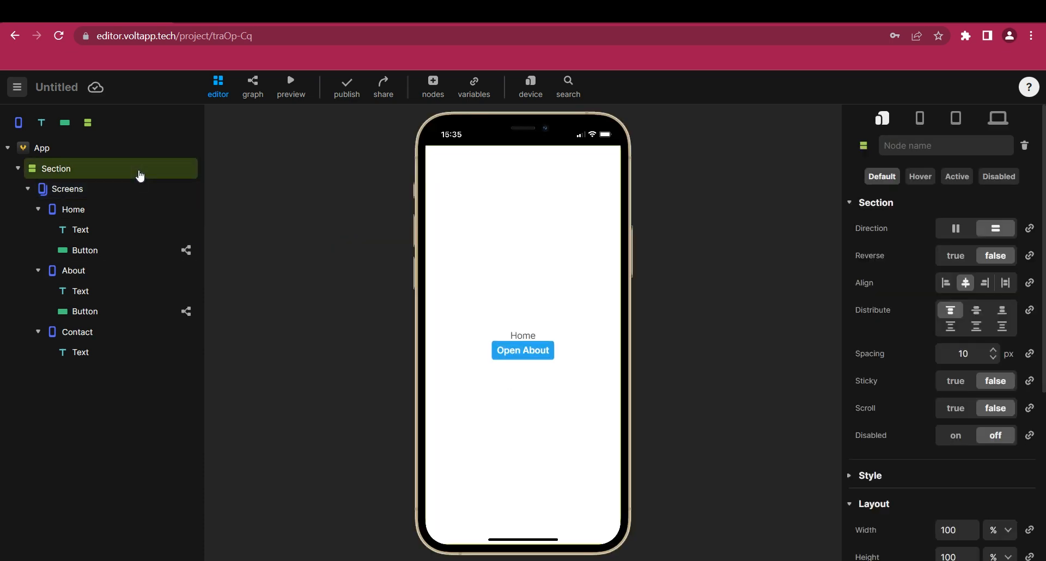
drag(92, 133, 86, 182)
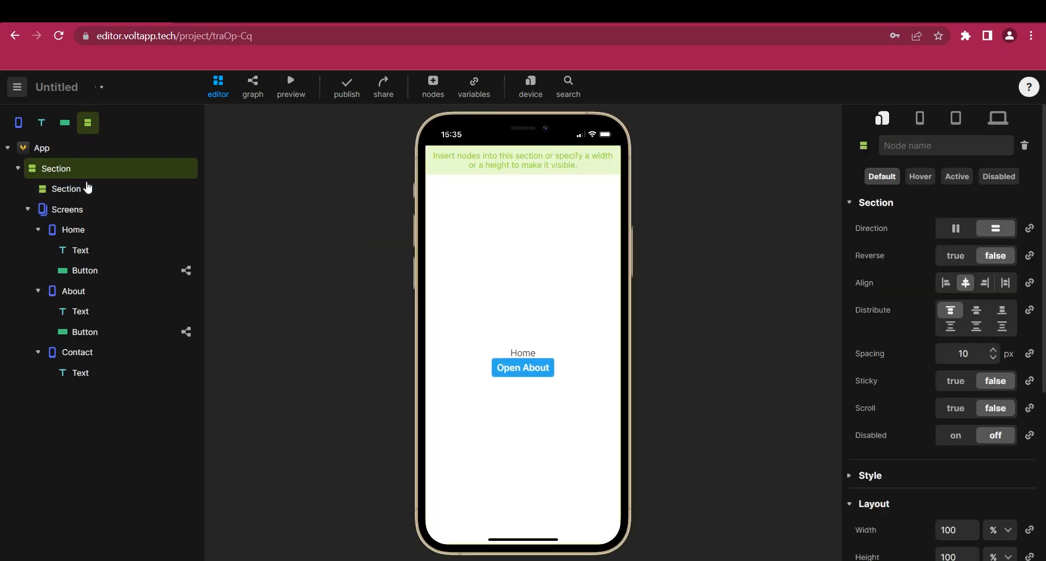
Add an Icon node to the nested section and duplicate it twice to get three icons.
click(433, 85)
drag(373, 299, 98, 213)
right_click(98, 213)
click(64, 311)
right_click(97, 210)
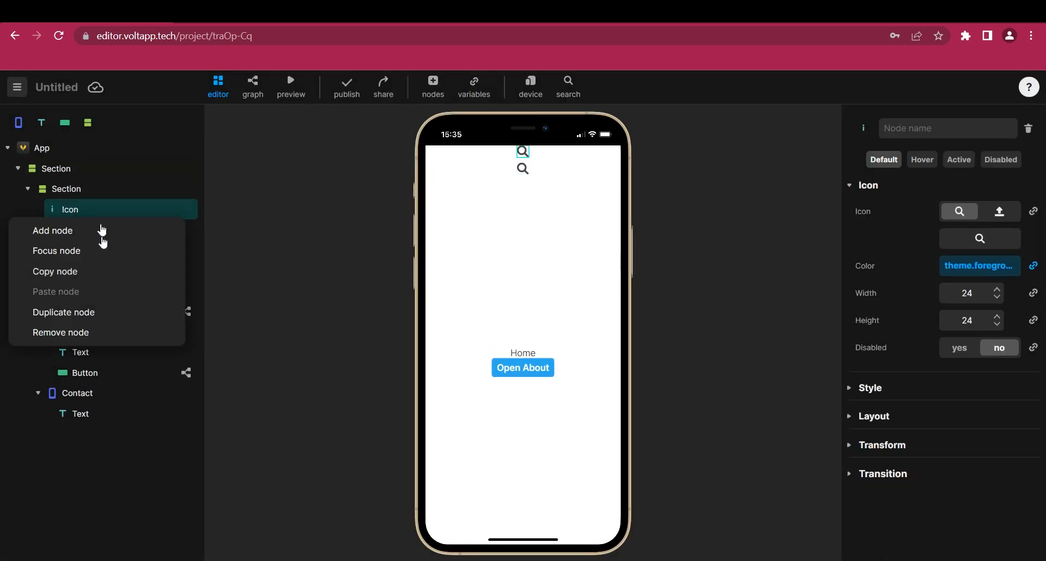
click(96, 310)
Set the nested section's direction to horizontal and its width to 100 %, and distribute the icons with even spacing.
click(179, 190)
click(955, 228)
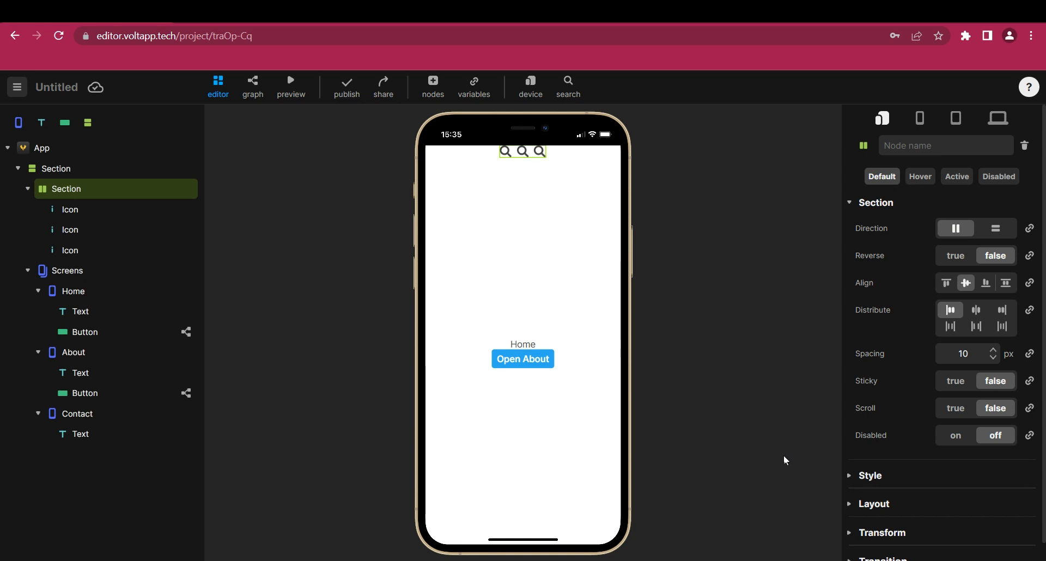
scroll(863, 479, down, 1)
click(849, 486)
click(999, 512)
click(996, 473)
click(980, 308)
click(1001, 307)
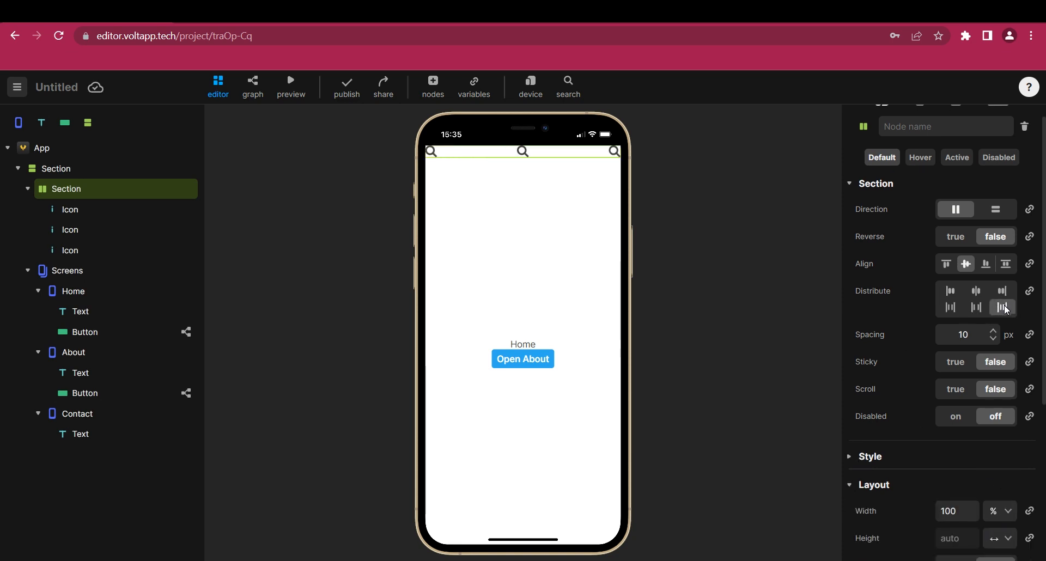
Give the icon section individual padding of 20 px at the top and 20 px at the bottom.
scroll(872, 435, down, 5)
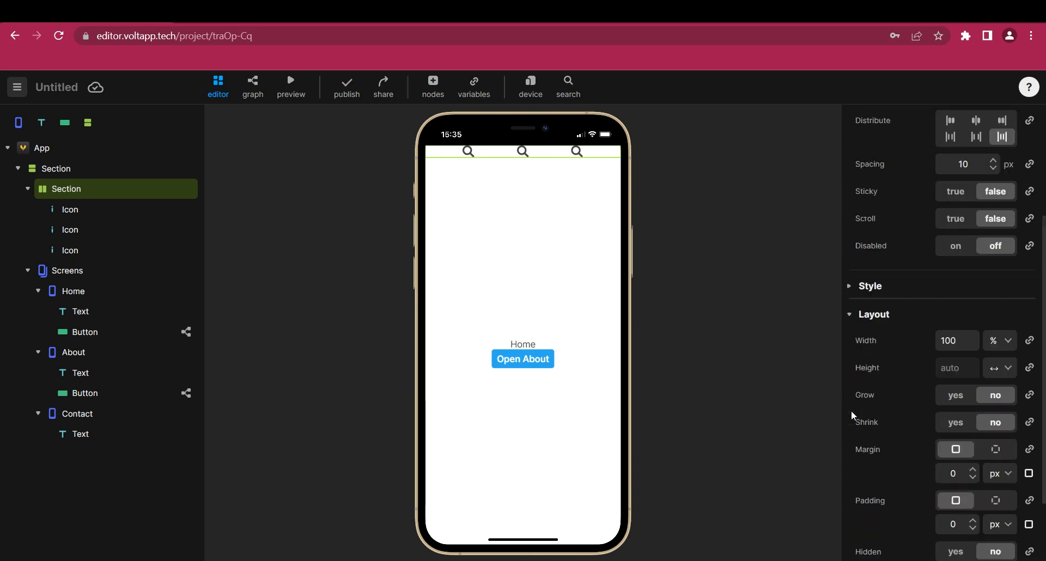
click(995, 471)
click(953, 495)
text(2)
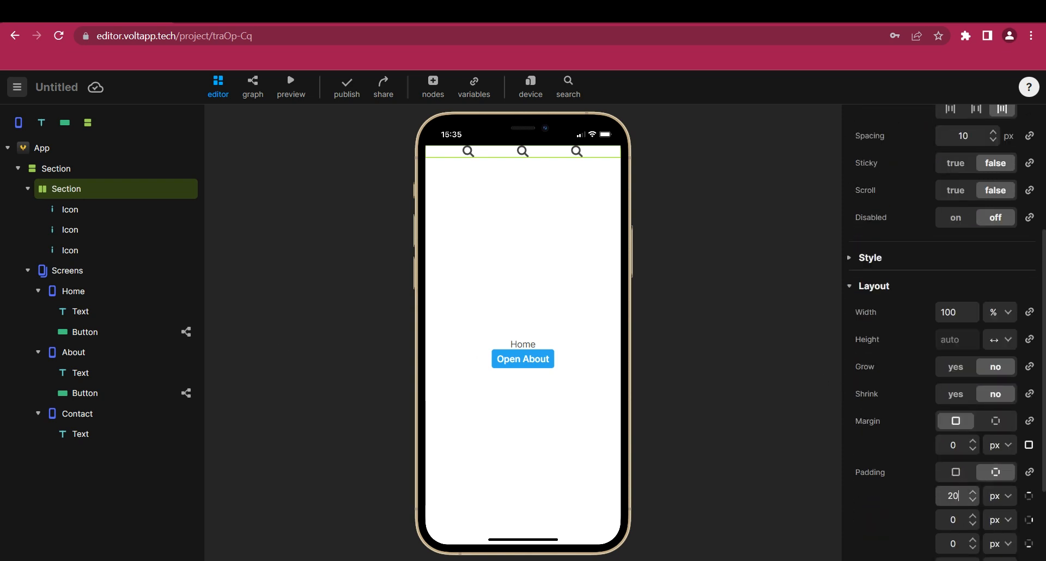
scroll(953, 492, down, 3)
click(953, 432)
text(20)
click(722, 422)
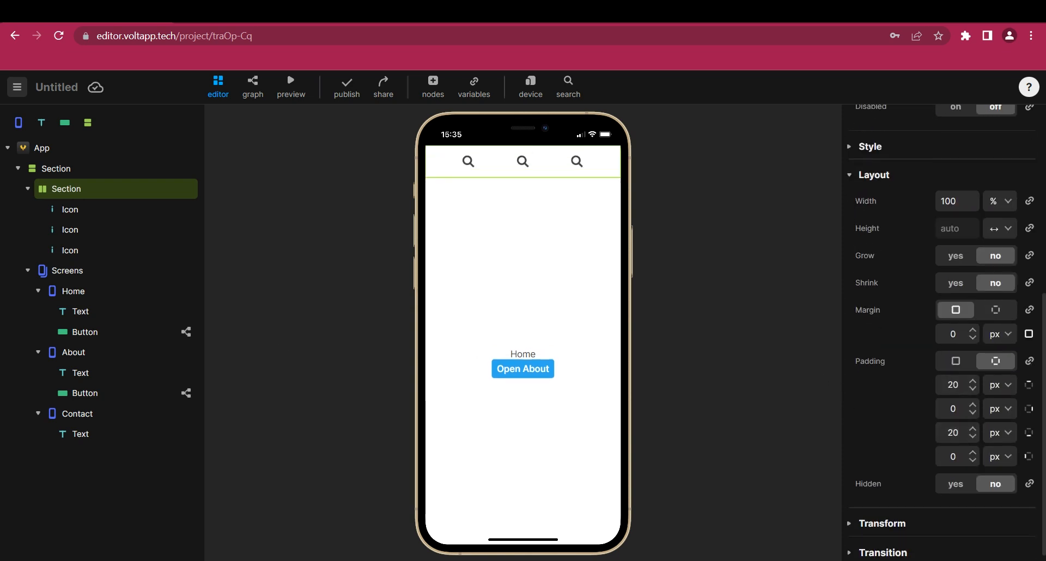
Set the icon section's background to the cyan colour #00E5D8.
scroll(889, 451, up, 10)
click(866, 474)
scroll(899, 414, down, 4)
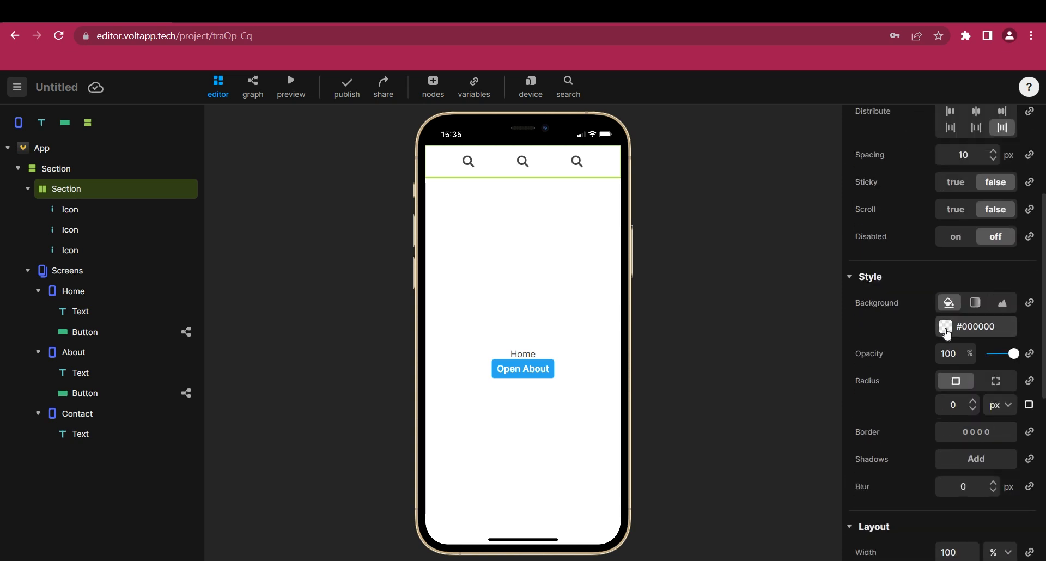
click(945, 328)
click(800, 494)
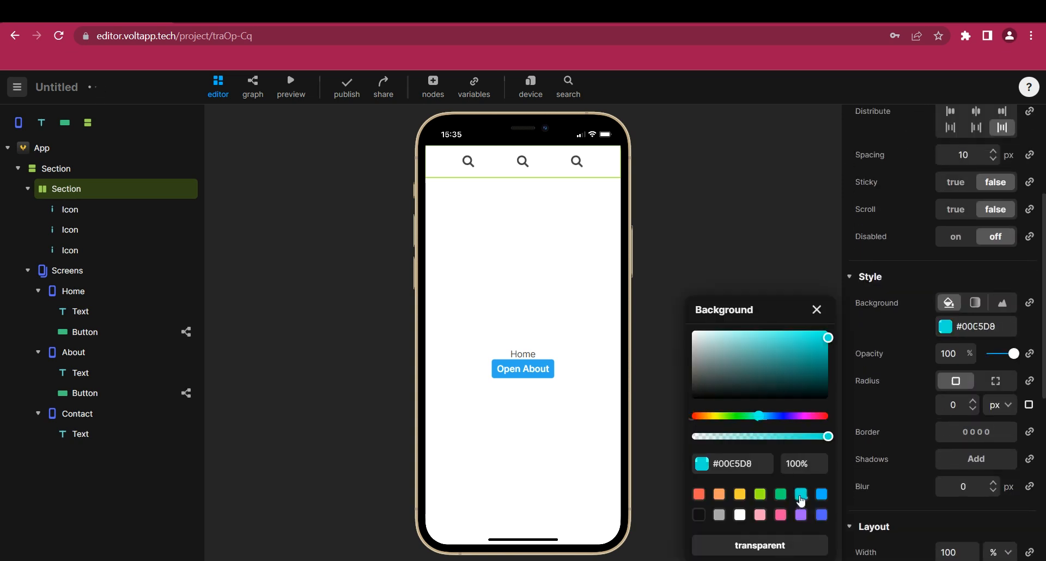
click(816, 310)
Change the first icon to a home symbol and the second icon to a user symbol.
click(979, 239)
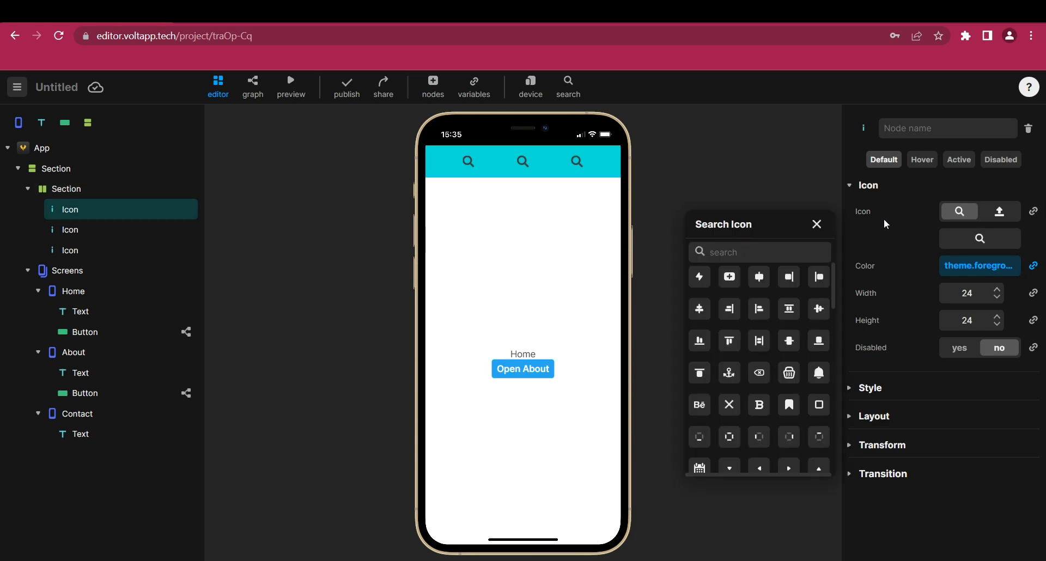
text(home)
click(776, 422)
click(525, 157)
click(979, 239)
text(user)
click(699, 277)
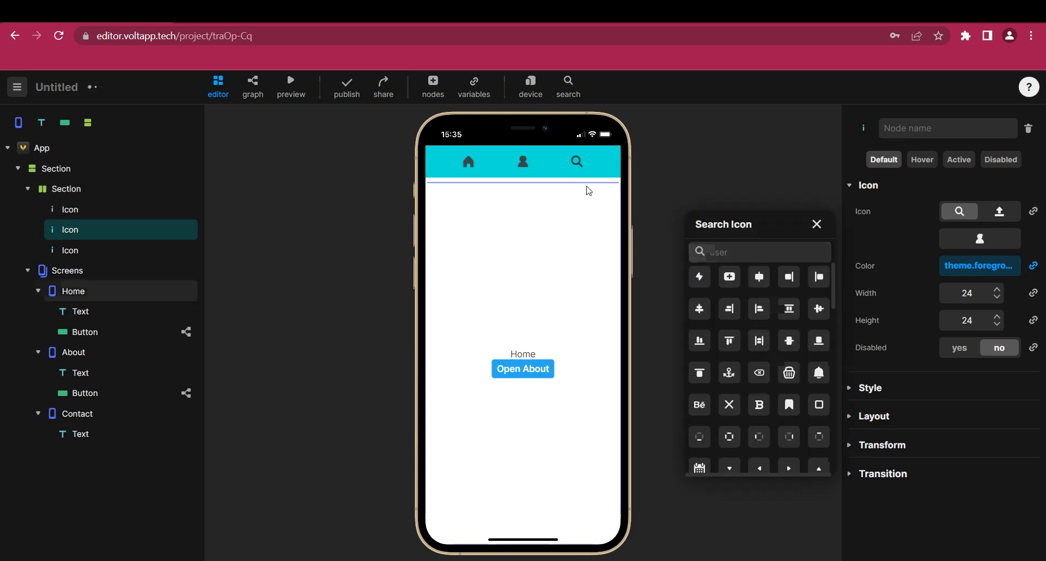
Change the third icon to a send symbol.
click(577, 161)
click(979, 238)
text(send)
click(700, 276)
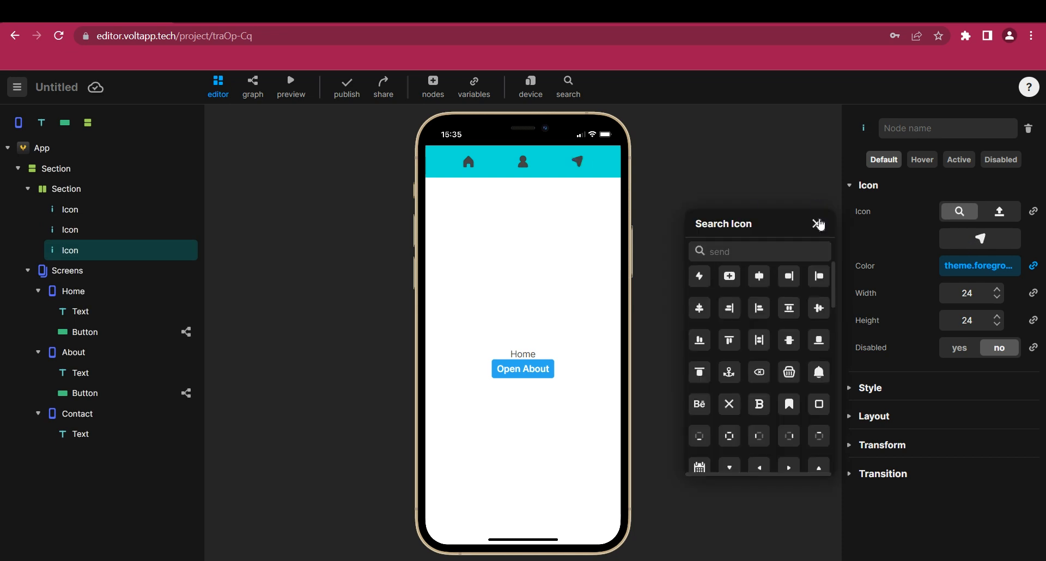
click(817, 224)
Rename the three icon nodes as Home, About and Contact.
double_click(70, 209)
text(Home)
double_click(69, 229)
text(About)
double_click(70, 250)
text(Contact)
Collapse the Screens node and the icon section, and move the icon section below Screens.
click(28, 271)
click(27, 188)
drag(38, 189, 65, 208)
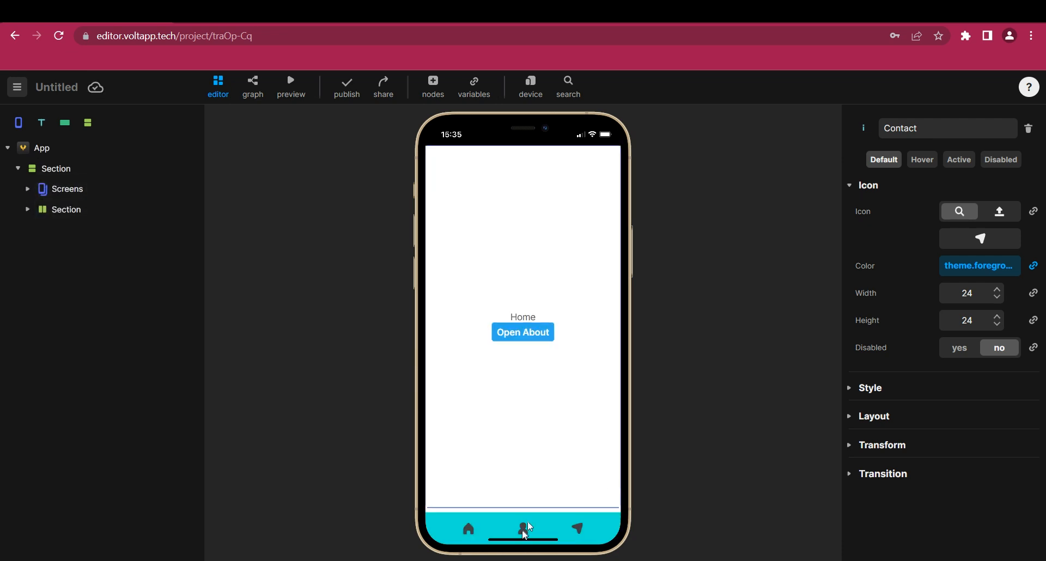
Set the icon section's bottom padding to 30 px.
click(44, 211)
scroll(917, 447, down, 7)
scroll(917, 442, down, 3)
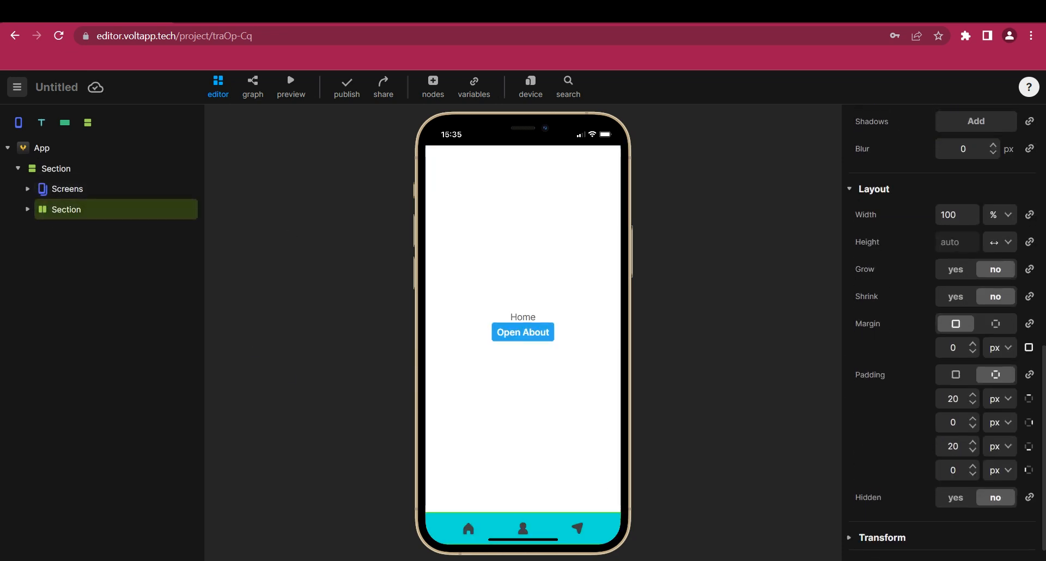
Expand the icon section and open the graph of its Home icon.
click(28, 209)
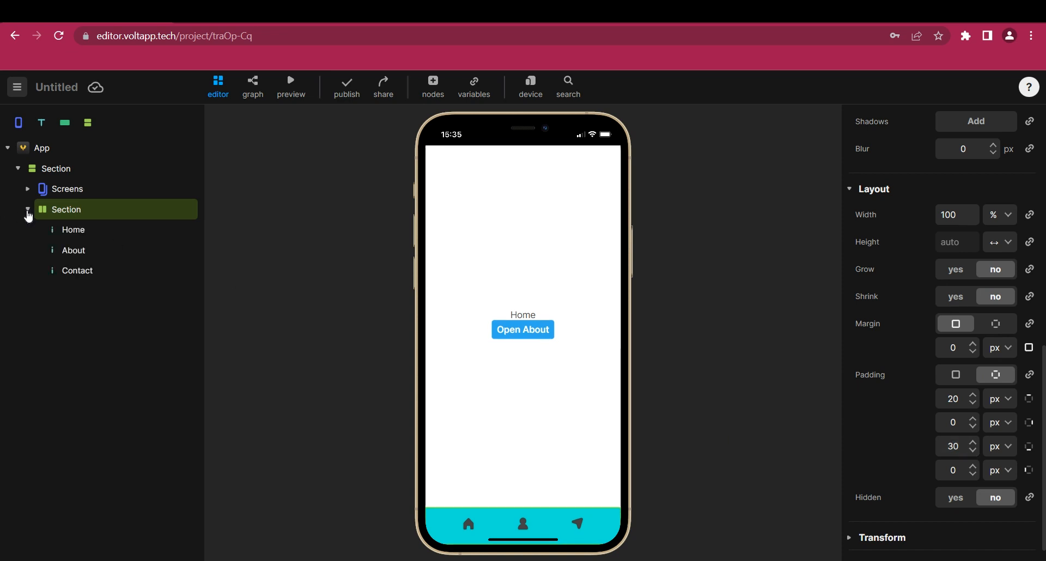
click(70, 229)
click(254, 90)
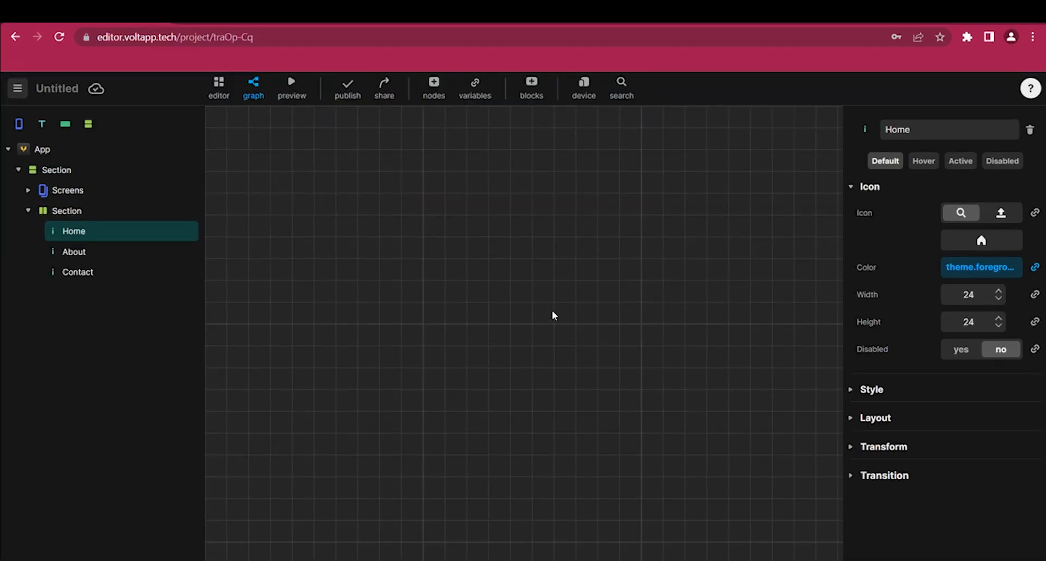
Rename the icon section as Navigation and the outer section as Page.
click(82, 214)
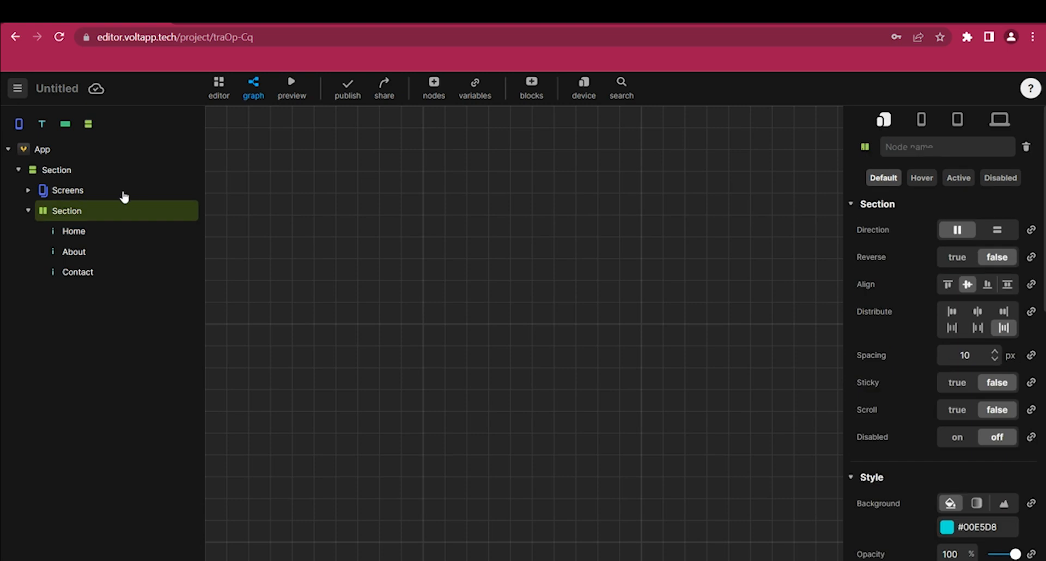
key(ctrl+a)
key(BackSpace)
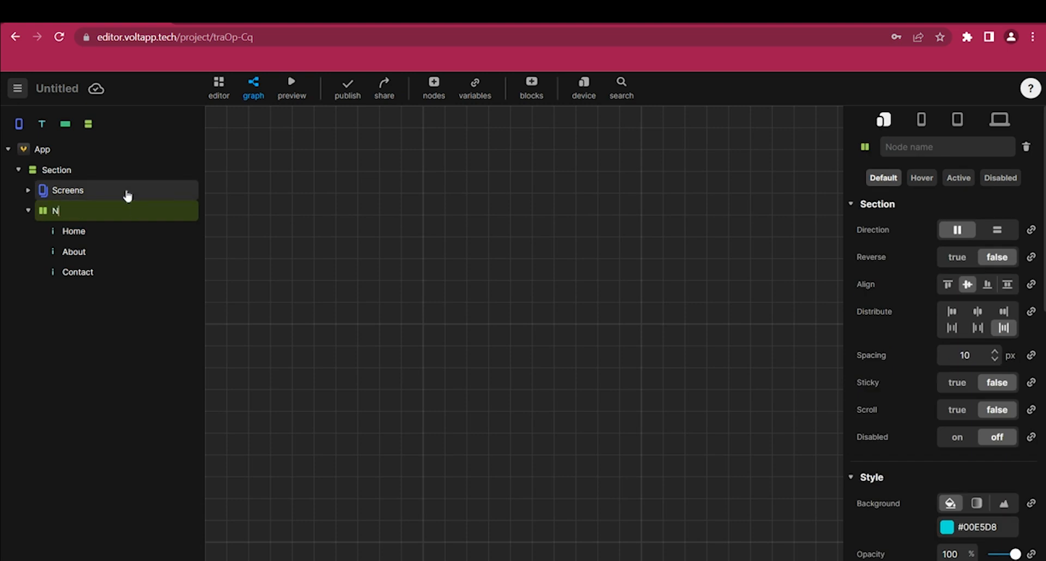
click(54, 169)
key(ctrl+a)
text(P)
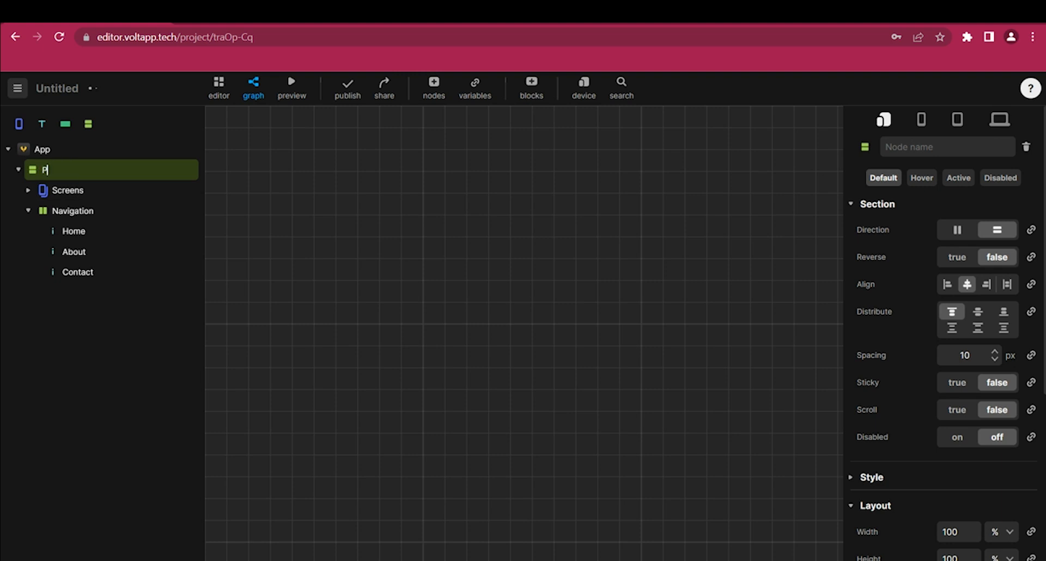
key(Return)
Add a click event block to the graph of the Home icon in Navigation.
click(175, 232)
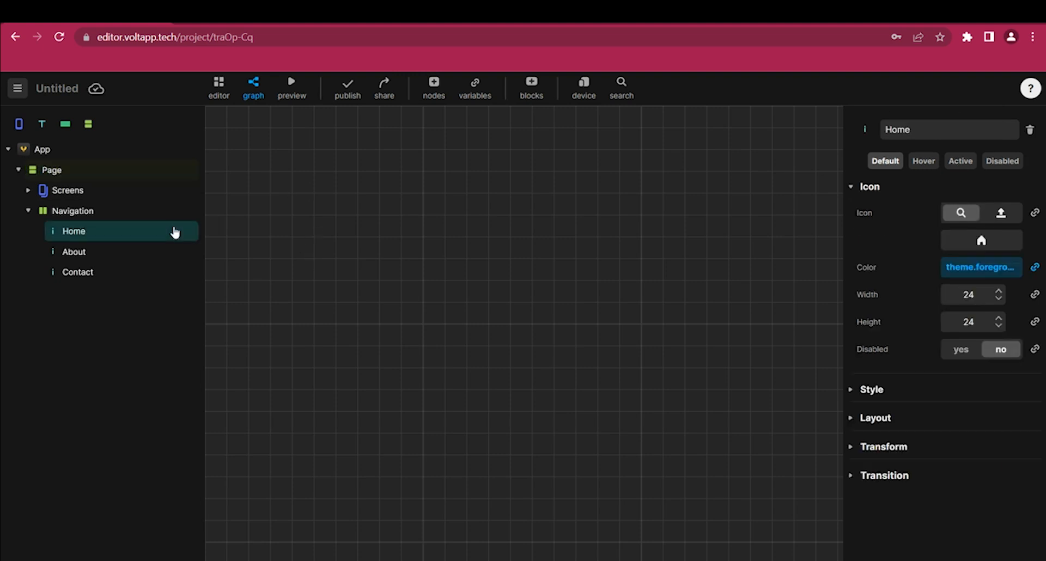
right_click(304, 213)
click(337, 228)
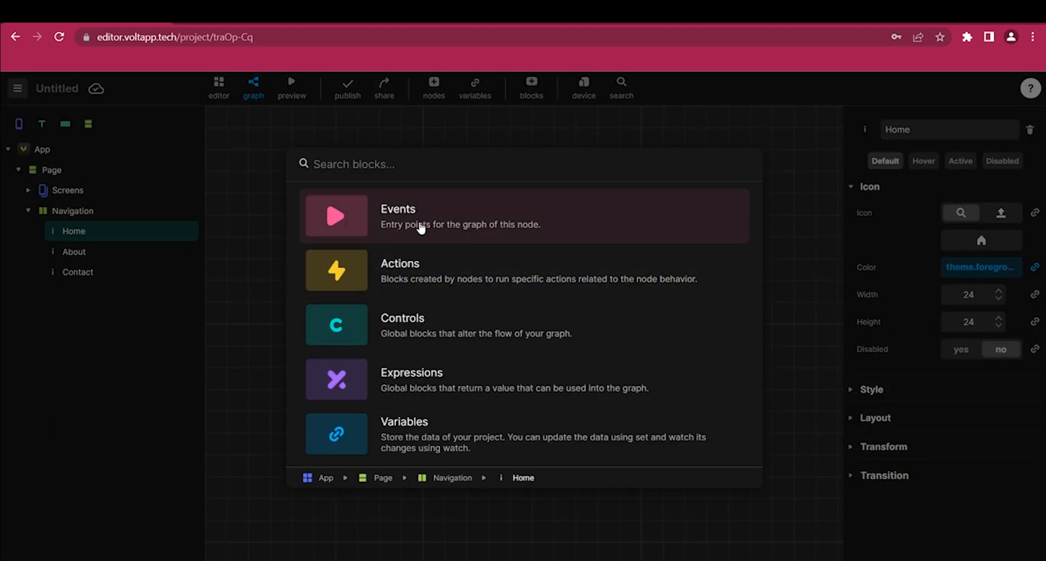
click(420, 227)
double_click(358, 270)
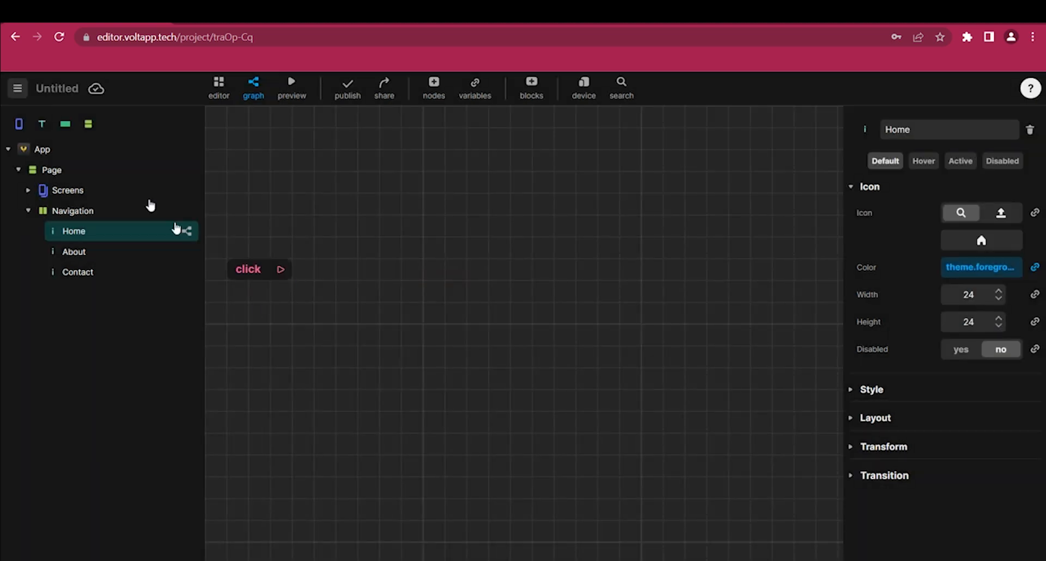
Create a variable named "current screen" on the Page section.
click(124, 173)
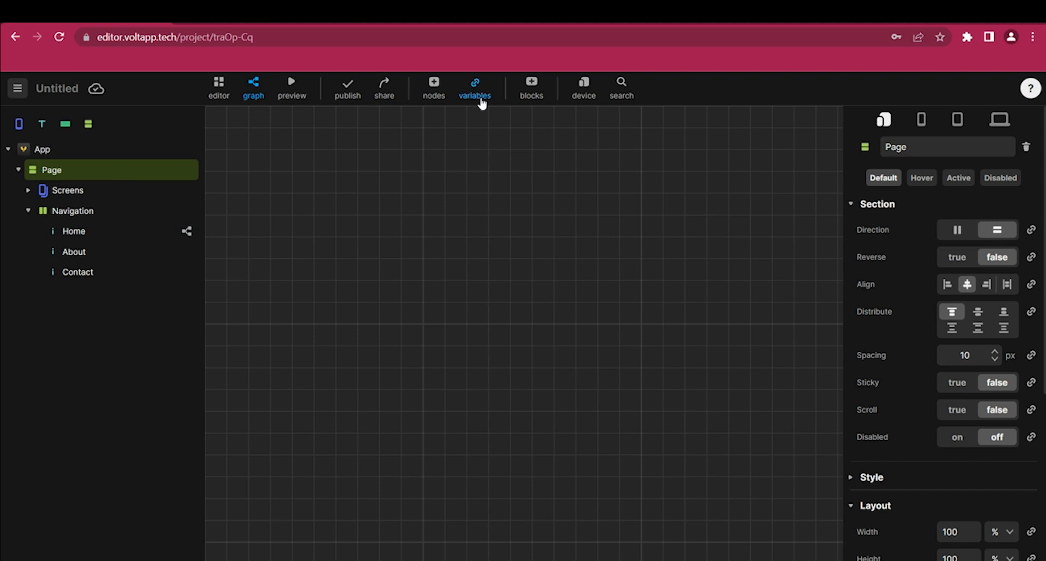
click(481, 102)
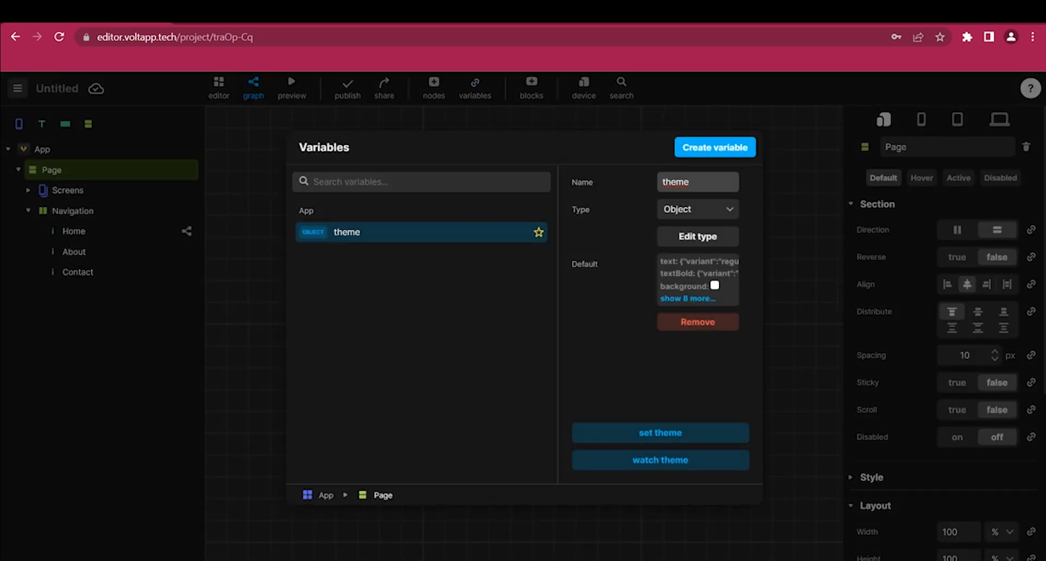
click(712, 154)
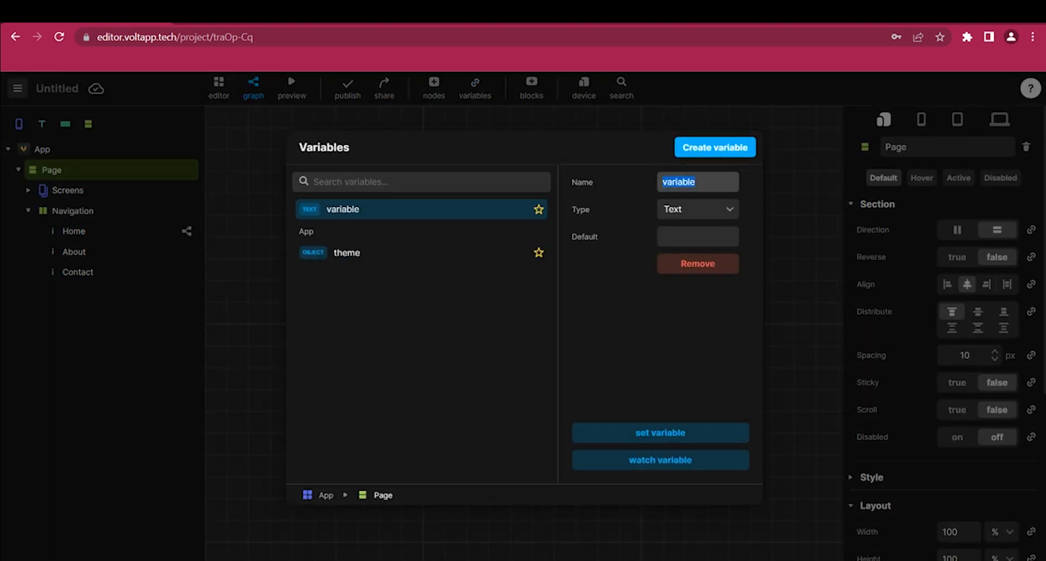
text(current)
key(Return)
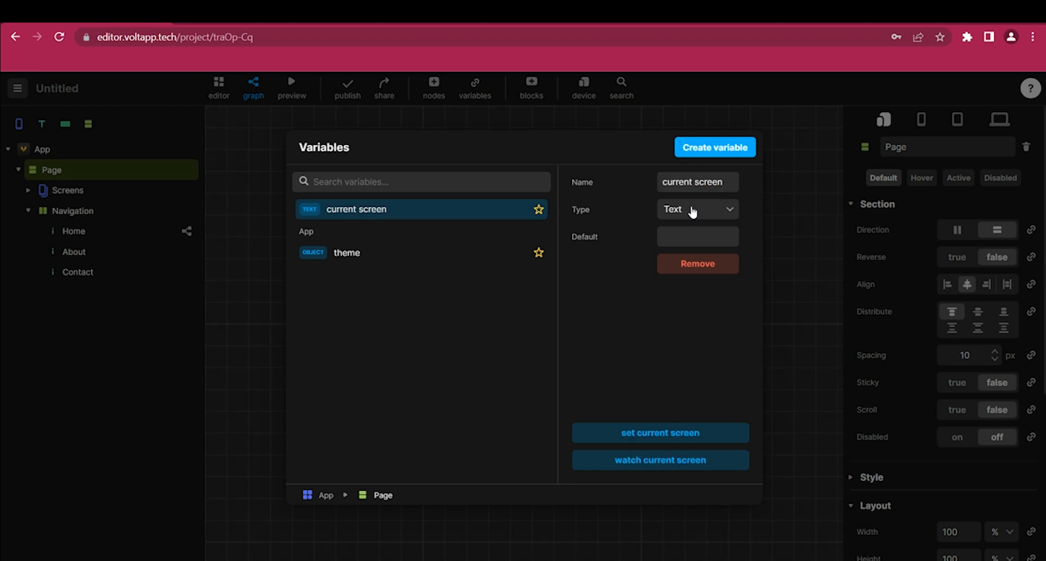
Make the current screen variable a single select with the options home, about and contact.
click(693, 212)
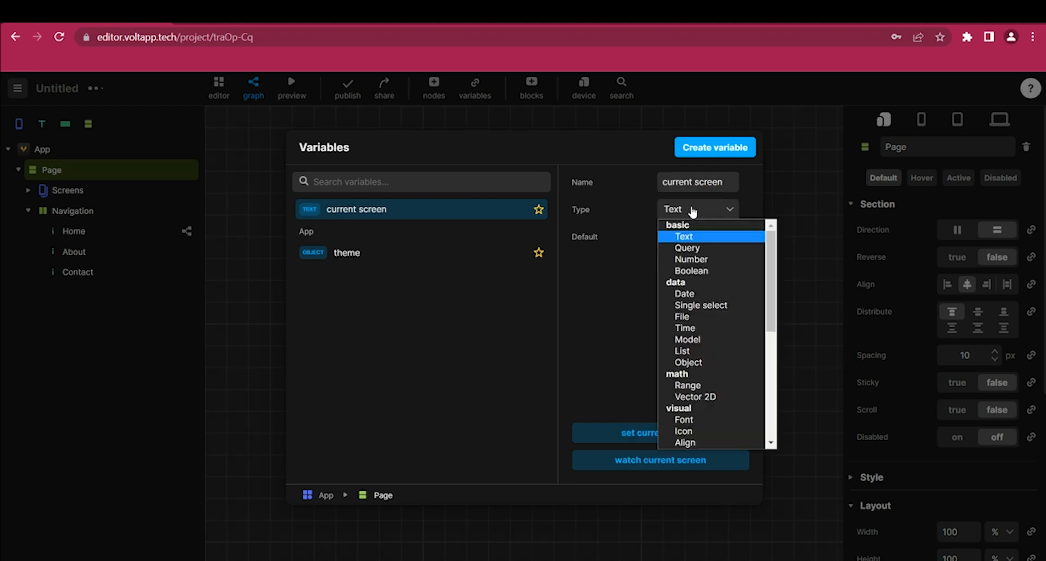
click(700, 306)
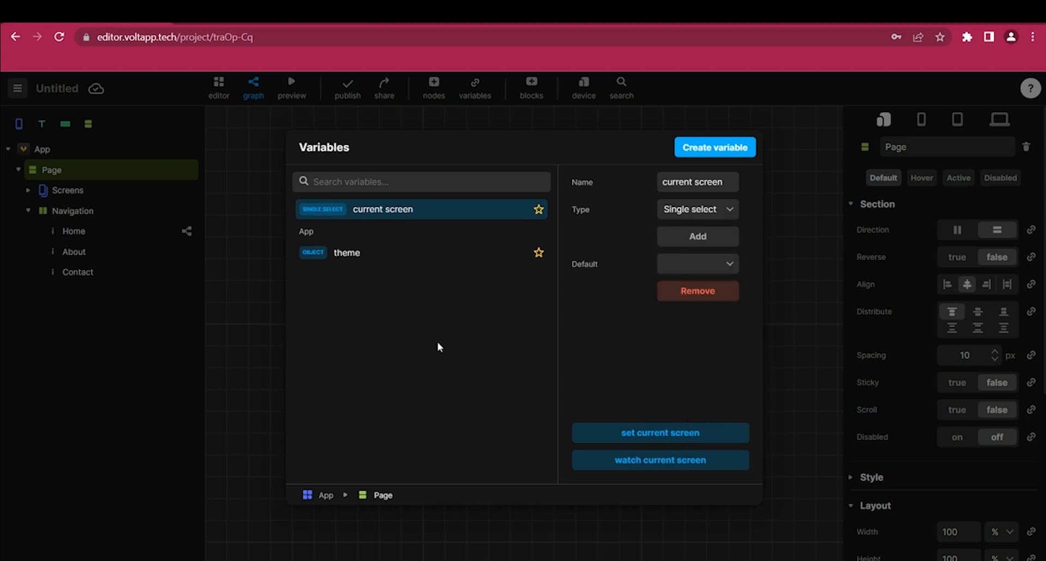
click(711, 238)
click(710, 238)
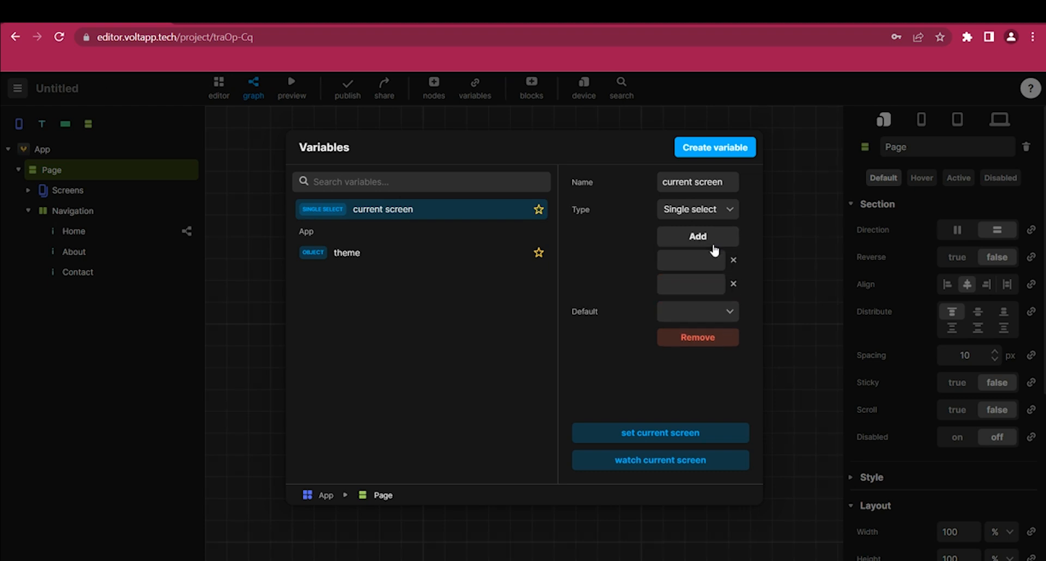
click(711, 238)
click(690, 260)
text(home)
key(Tab)
text(about)
key(Tab)
text(conta)
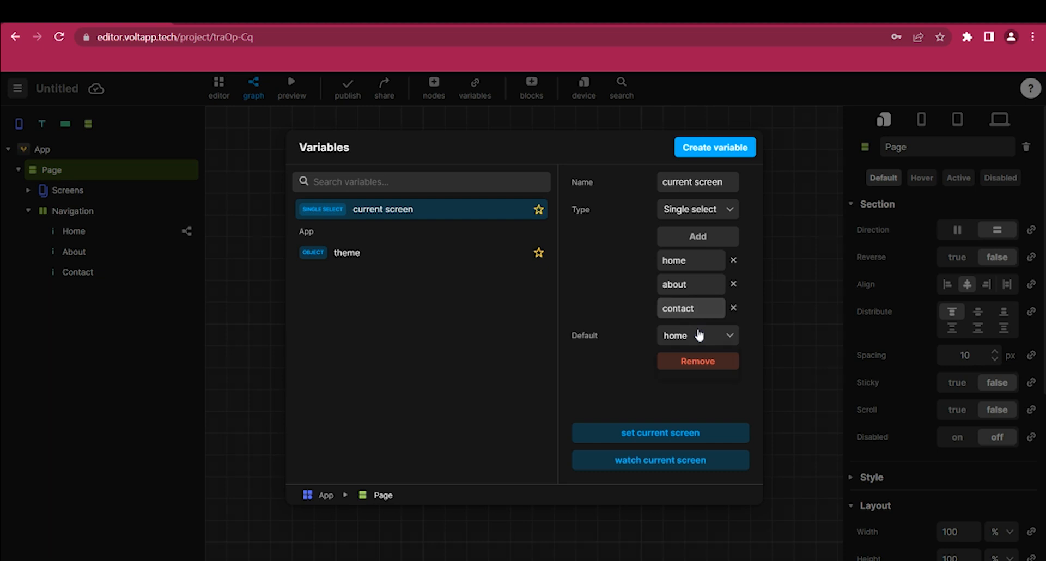
Choose home as the default of the current screen variable and close the variables dialog.
click(699, 334)
click(683, 350)
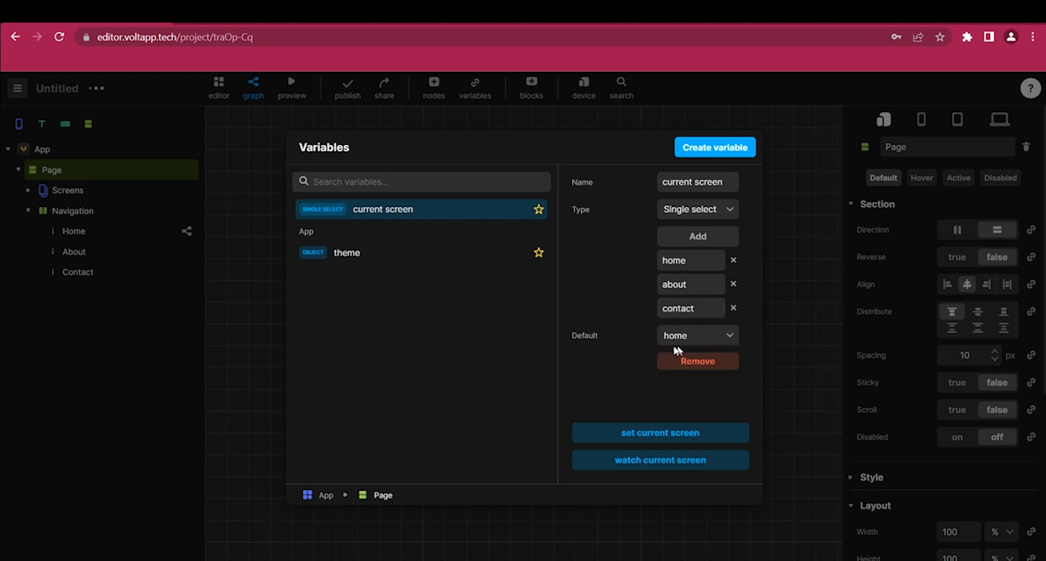
click(558, 338)
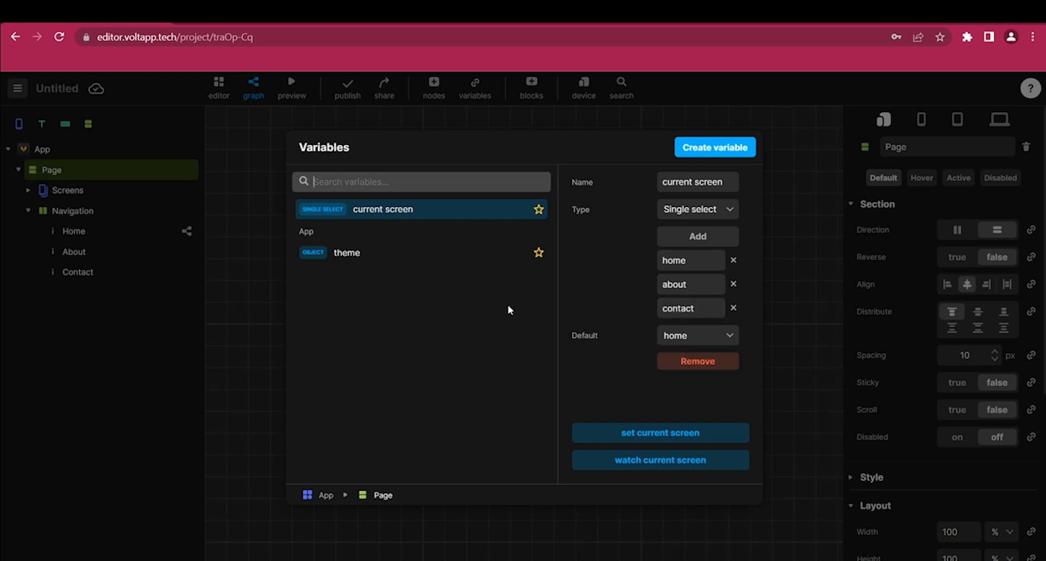
click(251, 325)
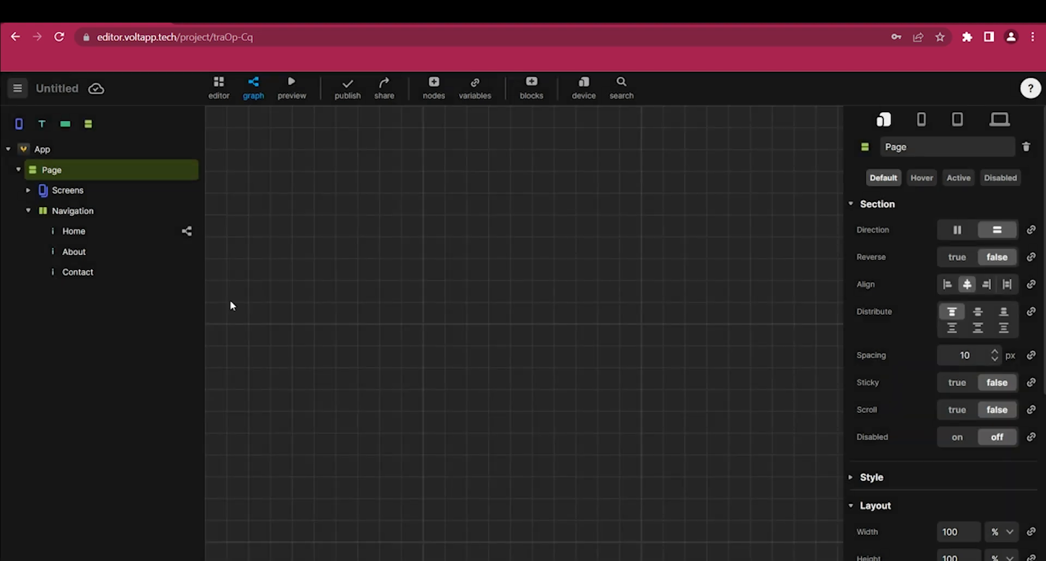
In the graph of the Home icon, connect the click event to a set current screen block and show its inputs.
click(187, 236)
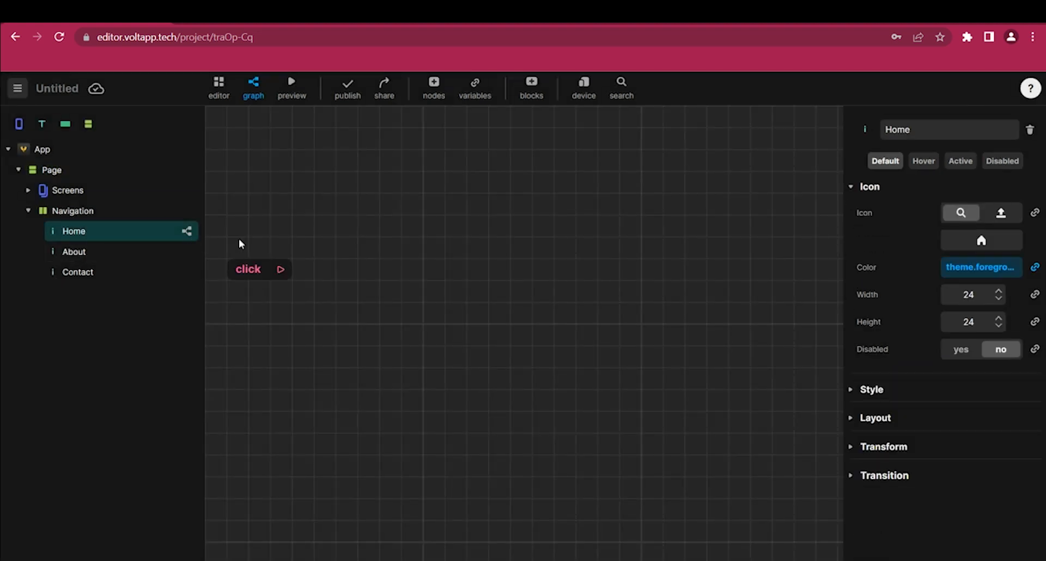
drag(281, 272, 354, 273)
click(433, 454)
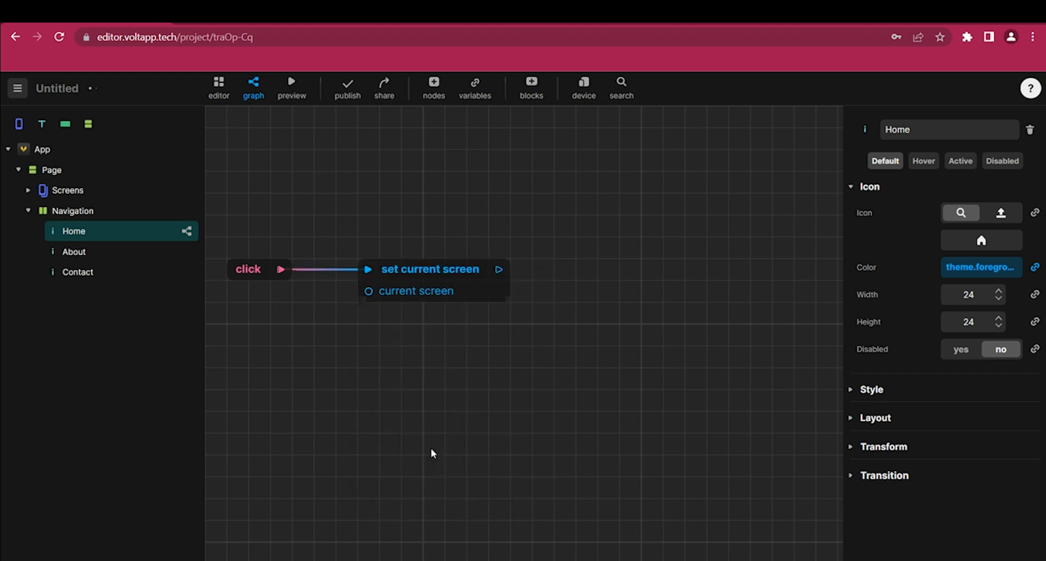
click(460, 283)
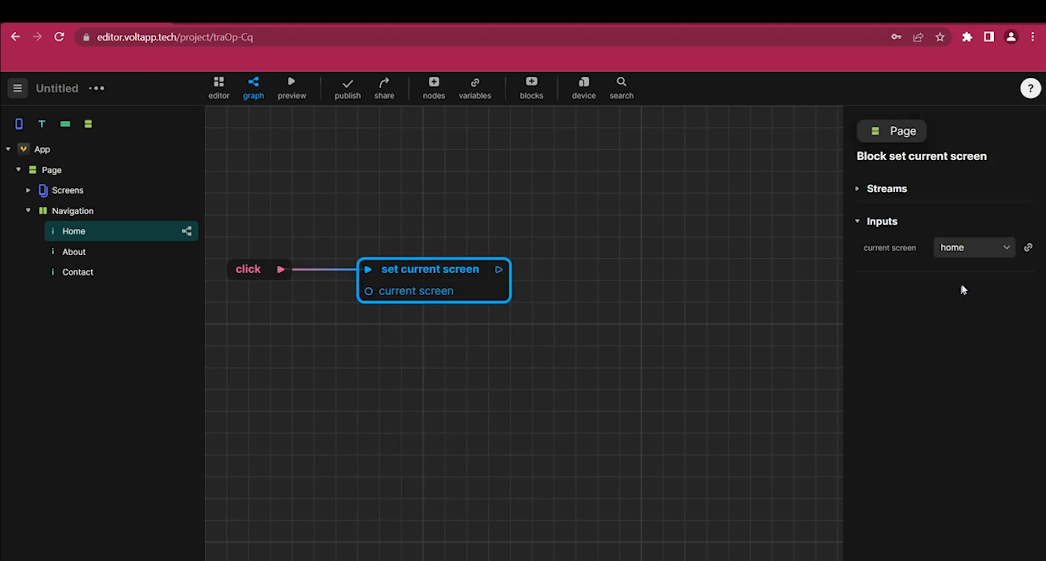
In the graph of the About icon, add a click event connected to a set current screen block with the value about.
click(190, 256)
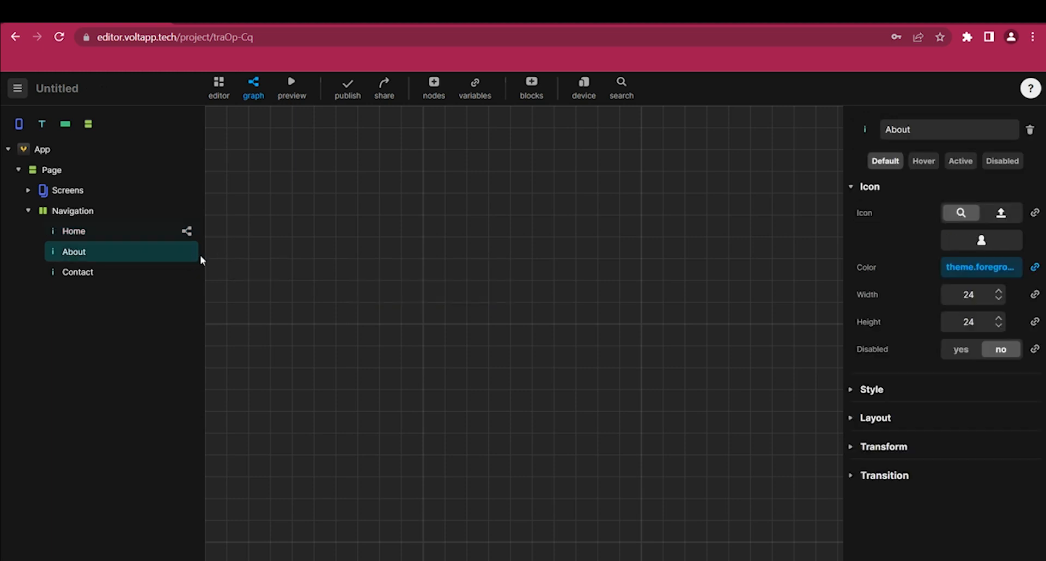
click(532, 89)
click(349, 264)
double_click(416, 266)
drag(304, 269, 376, 280)
click(490, 454)
click(957, 249)
click(959, 270)
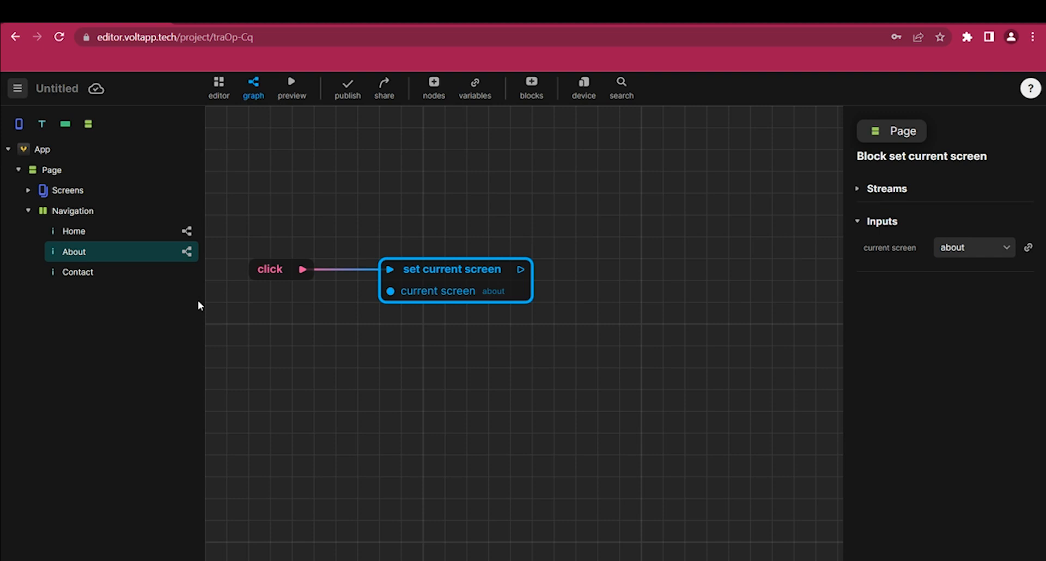
In the graph of the Contact icon, add a click event connected to a set current screen block with the value contact.
click(136, 272)
click(527, 89)
click(376, 215)
drag(534, 209, 248, 287)
drag(281, 291, 378, 286)
click(468, 453)
click(958, 248)
click(958, 283)
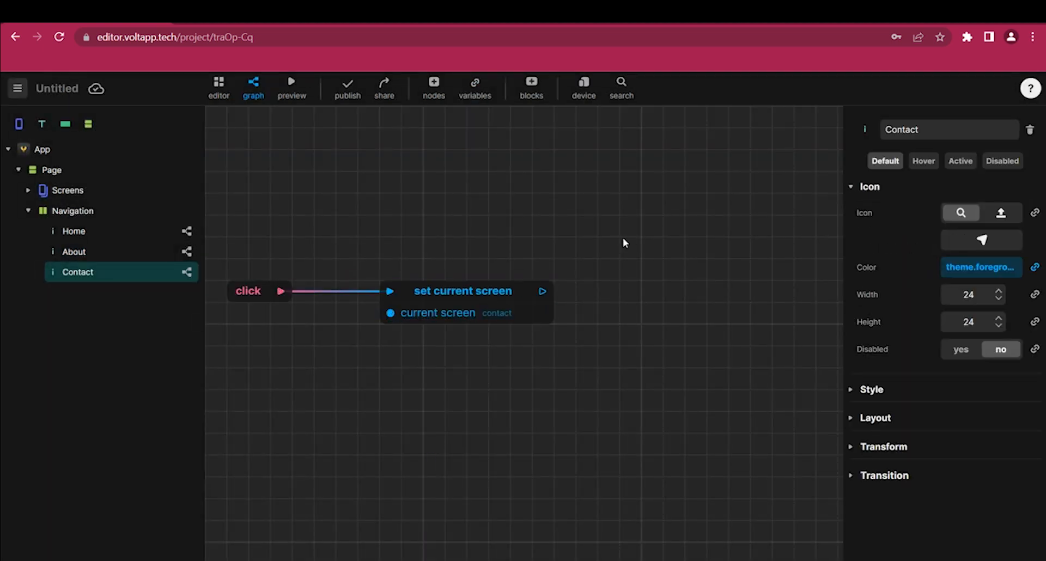
Add a watch current screen block to the graph of Screens and position it on the canvas.
click(80, 193)
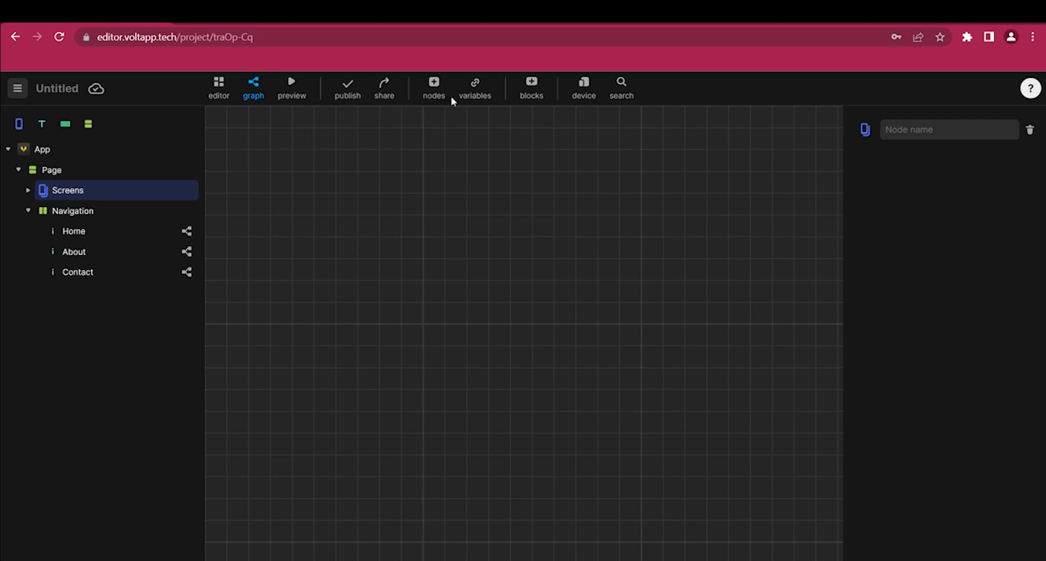
click(474, 90)
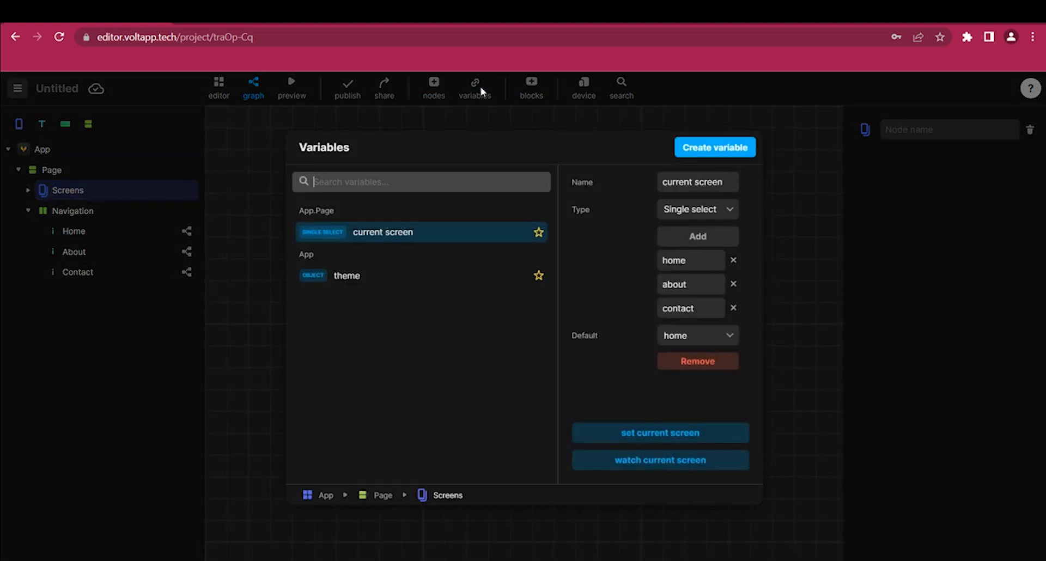
click(617, 462)
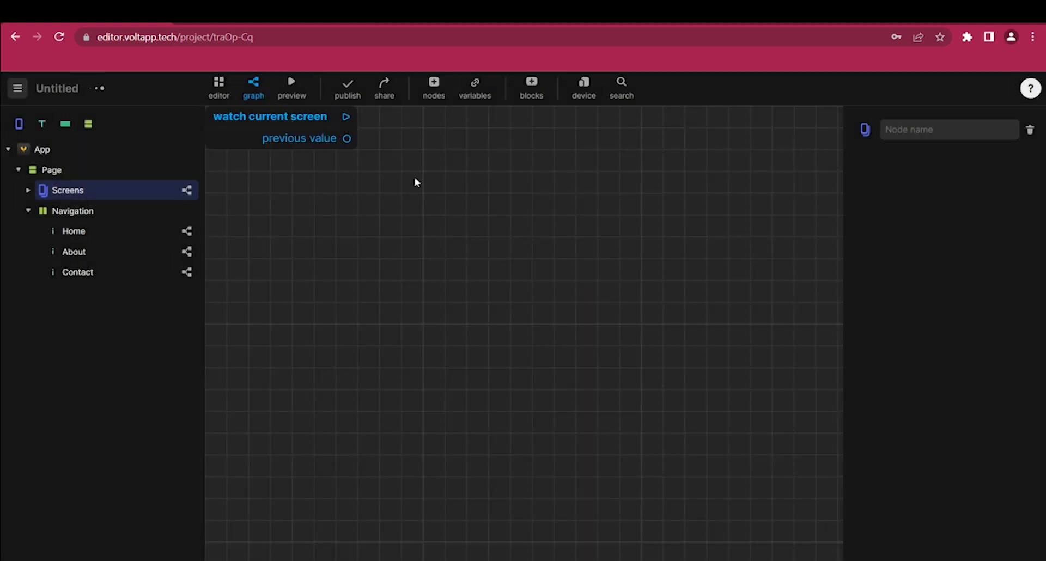
scroll(353, 197, down, 5)
scroll(353, 197, up, 5)
drag(325, 211, 358, 290)
Connect the watch block to a switch single select block and link its single select input to the current screen variable.
drag(378, 206, 448, 207)
scroll(504, 360, down, 5)
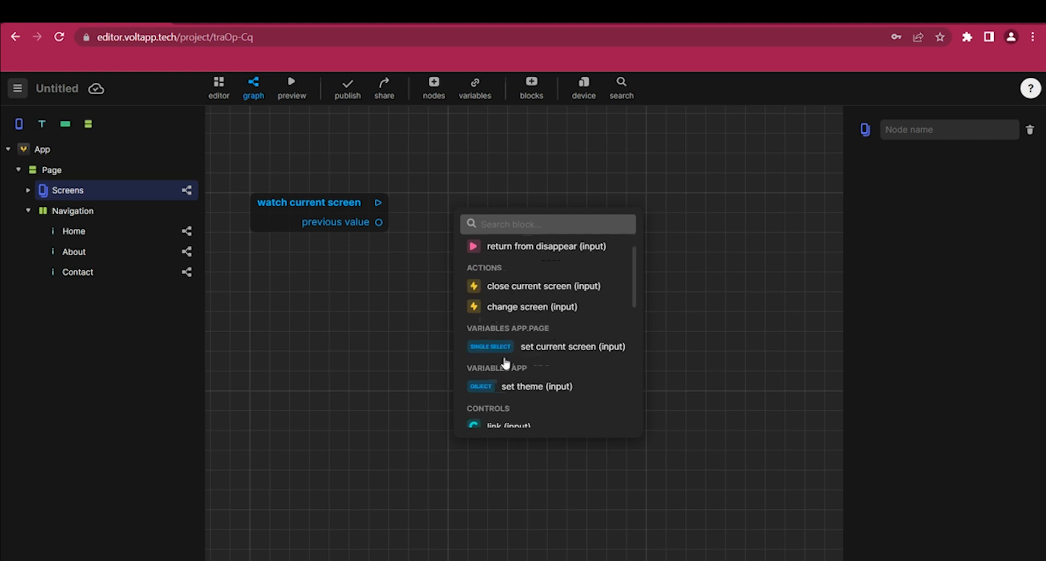
scroll(506, 363, down, 2)
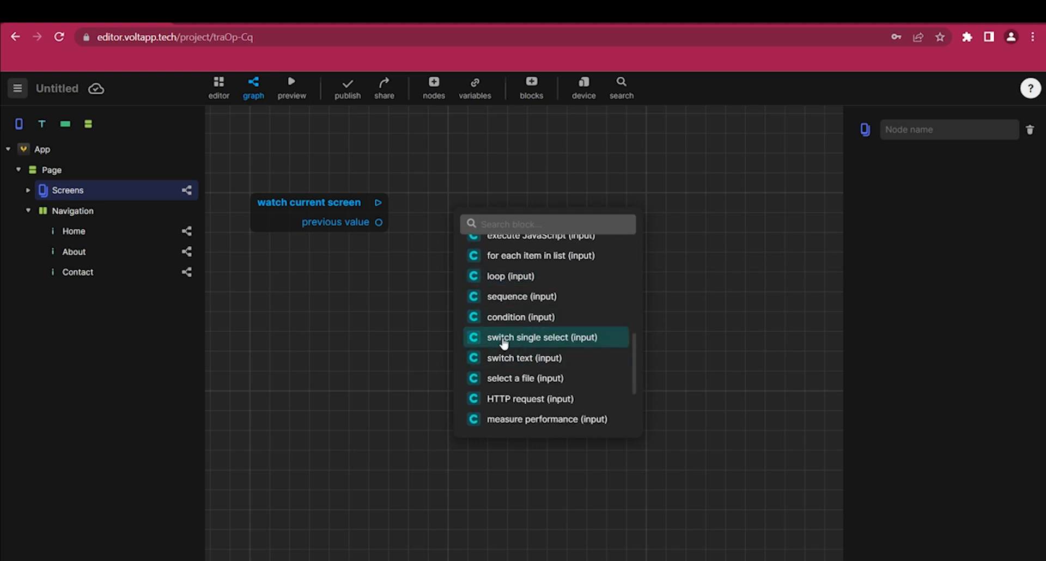
click(501, 341)
click(547, 218)
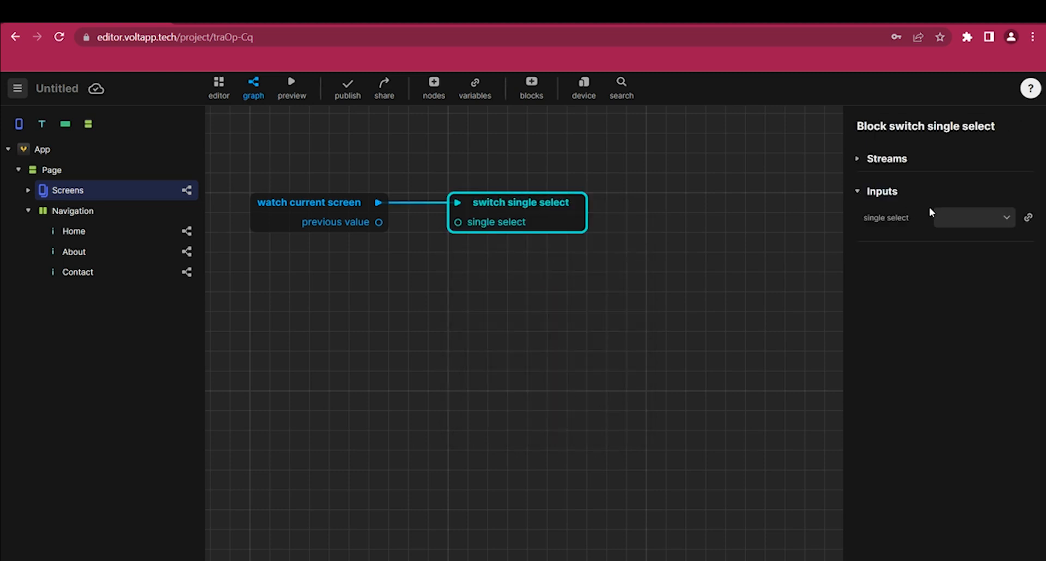
click(1028, 217)
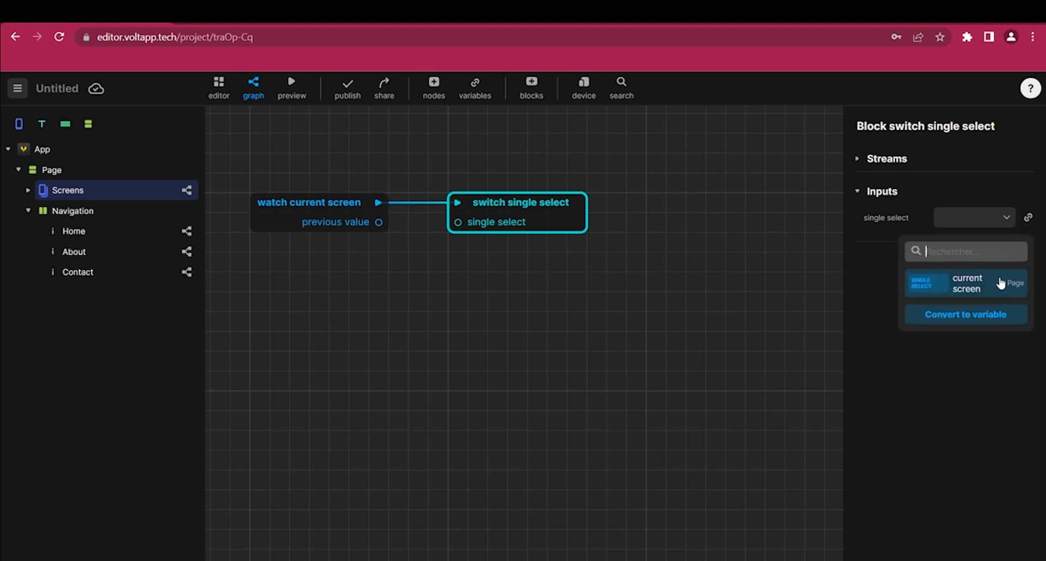
click(997, 294)
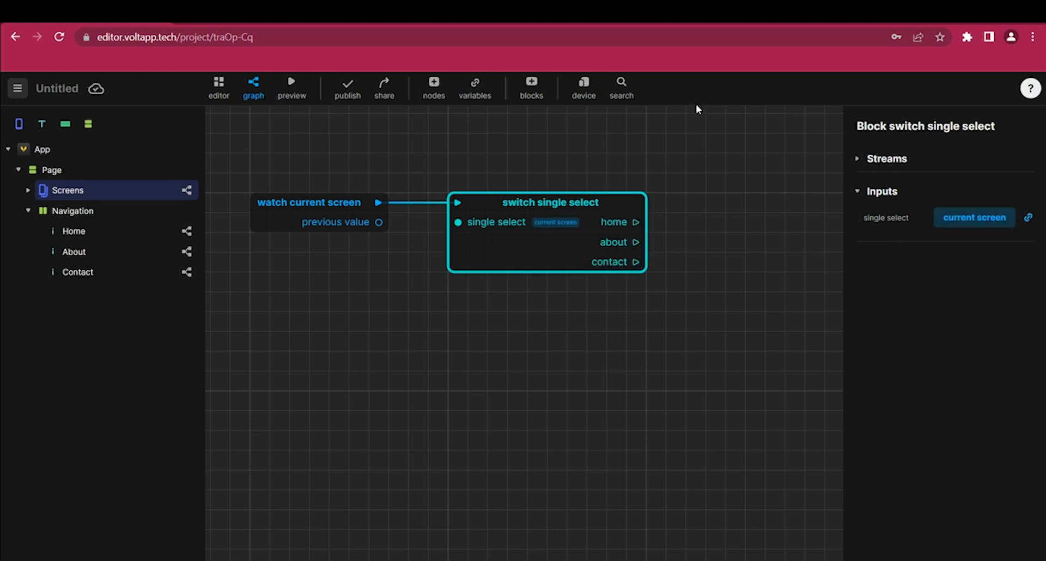
click(594, 286)
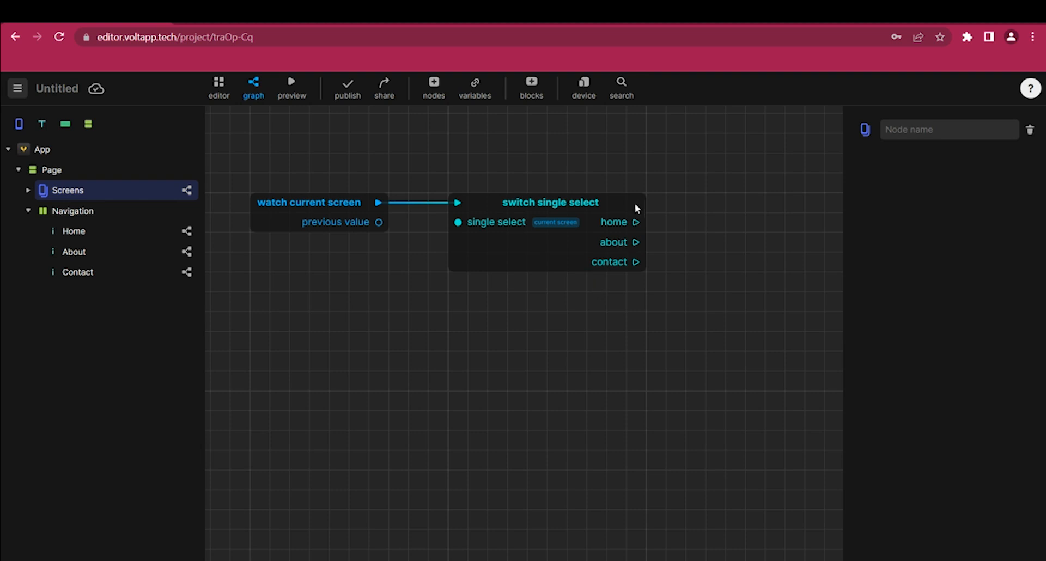
Connect the home and about outputs of the switch to change screen blocks targeting the Home and About screens.
drag(635, 223, 721, 140)
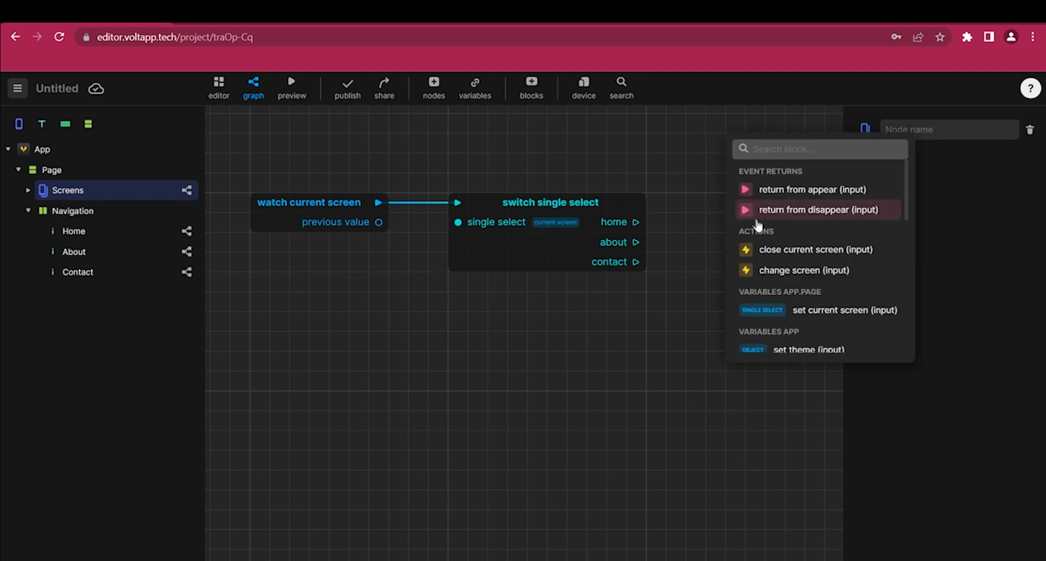
click(763, 270)
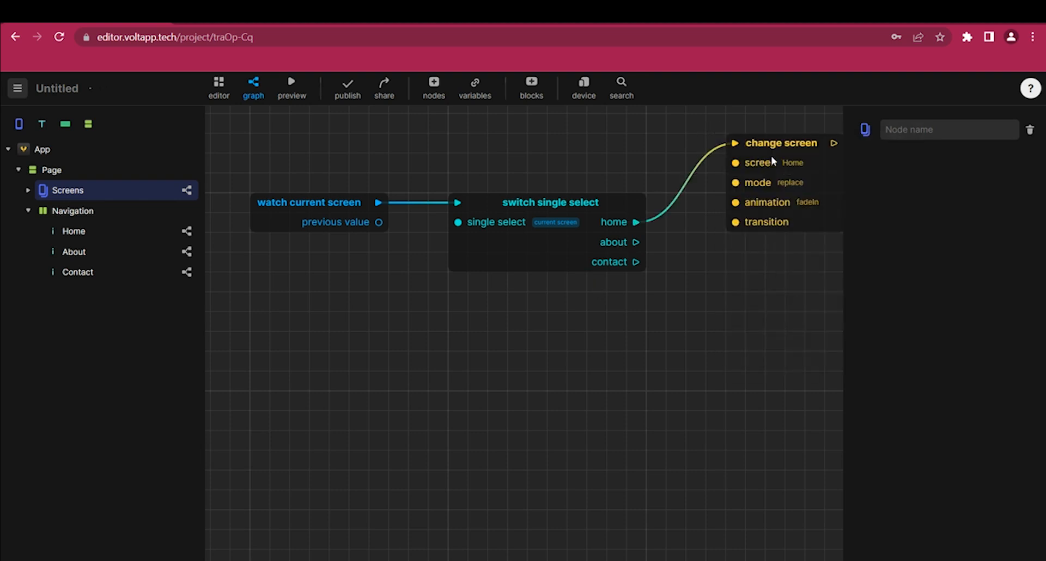
drag(684, 260, 732, 266)
click(804, 401)
click(995, 248)
click(978, 276)
Connect the contact output of the switch to a change screen block targeting the Contact screen.
drag(635, 262, 702, 388)
click(768, 287)
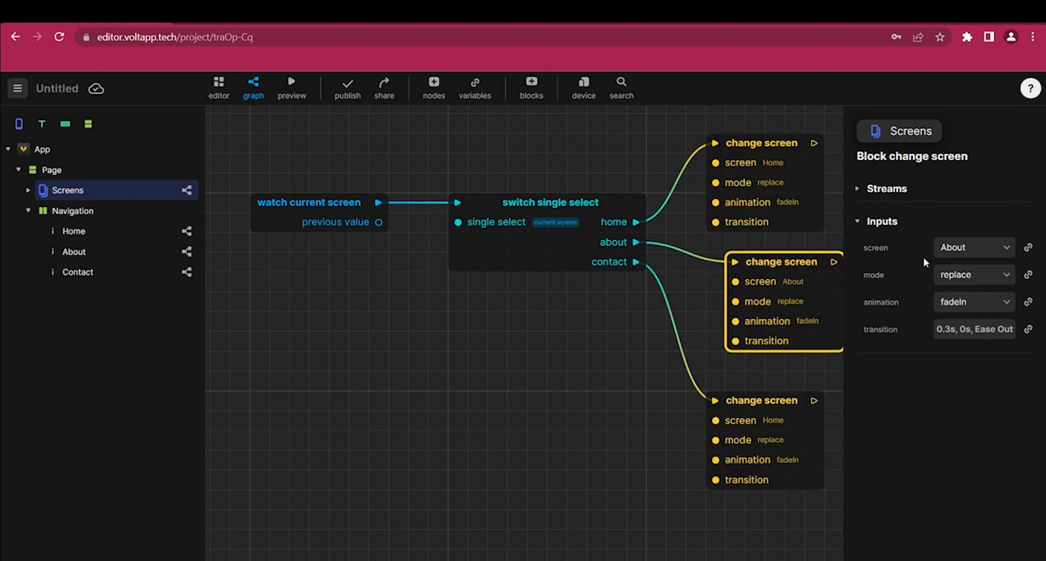
click(946, 246)
click(958, 289)
click(587, 354)
Expand Screens and delete the buttons from the Home and About screens.
click(28, 190)
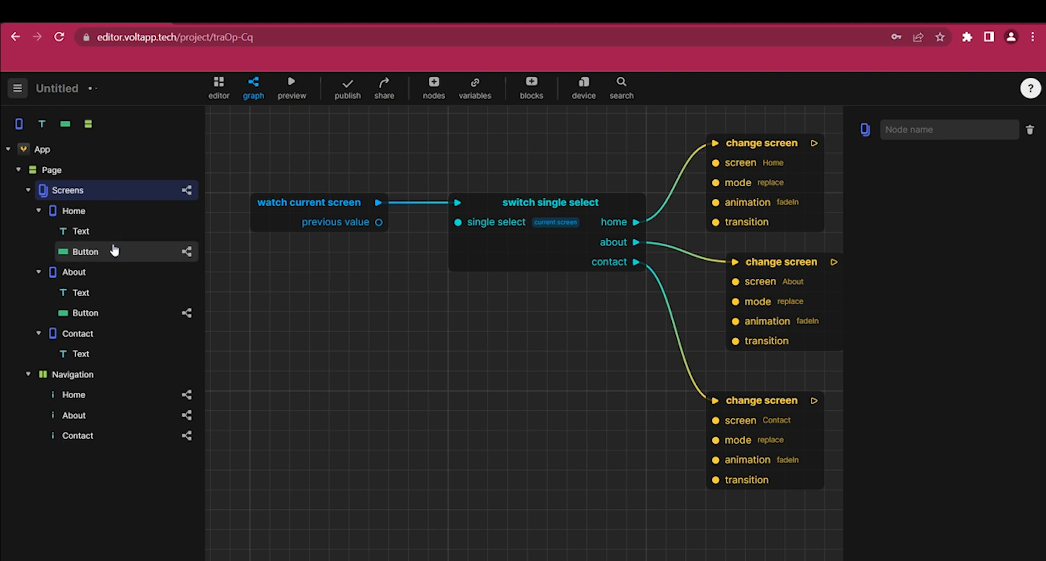
click(146, 252)
right_click(147, 254)
click(145, 370)
click(132, 297)
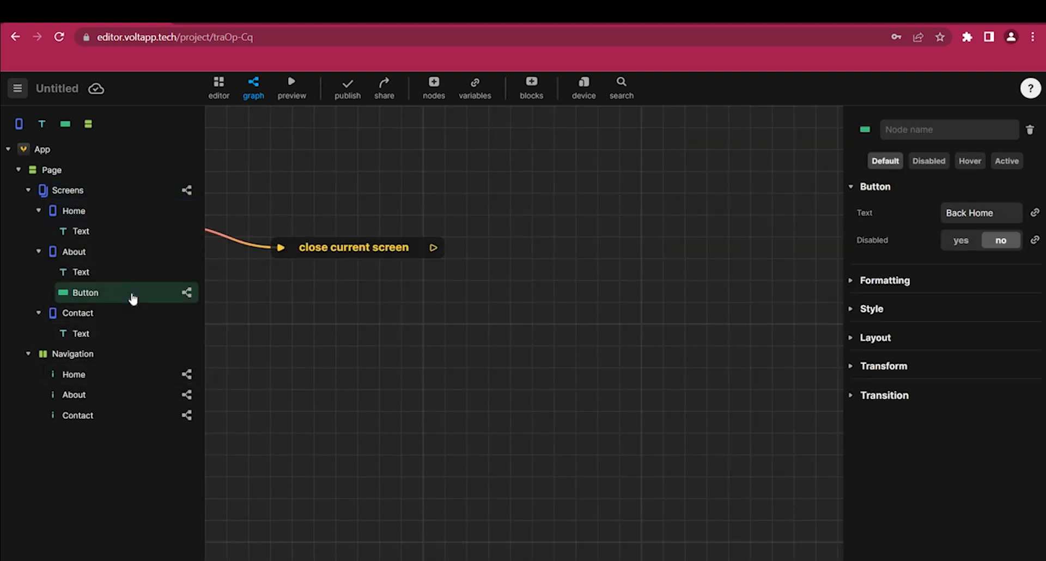
right_click(132, 297)
click(139, 417)
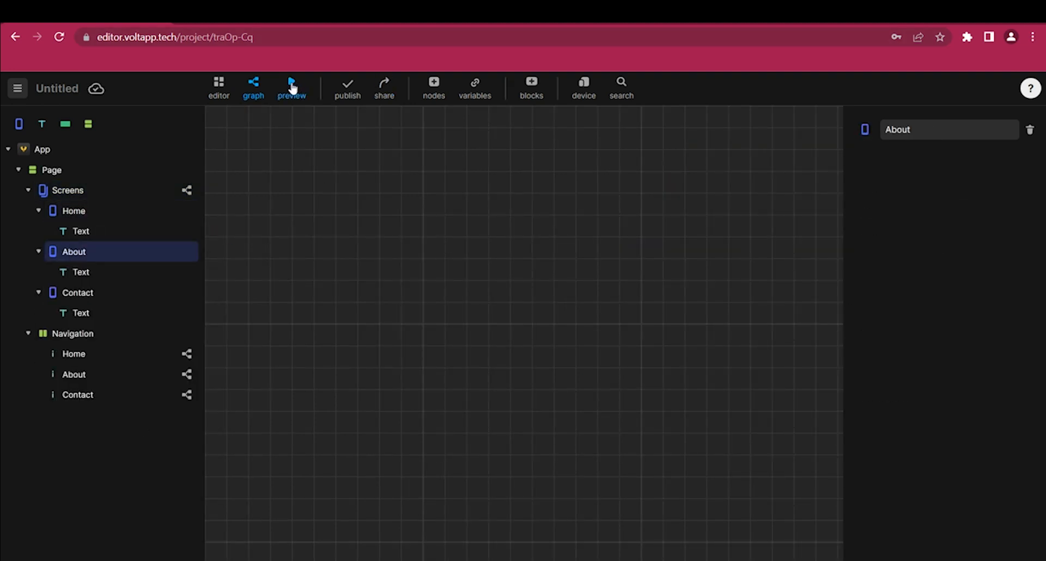
Preview the app and test switching between Home, About and Contact with the bottom bar icons.
click(292, 83)
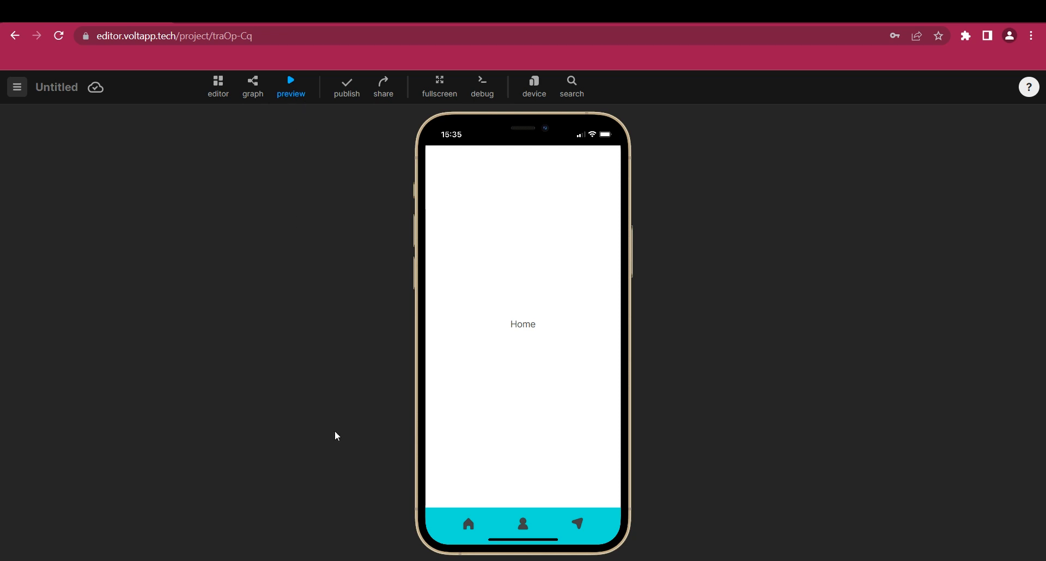
click(524, 526)
click(587, 531)
click(467, 530)
click(520, 527)
click(576, 525)
Inspect the current screen variable of App.Page in the debug console while switching screens, then close the console.
click(489, 89)
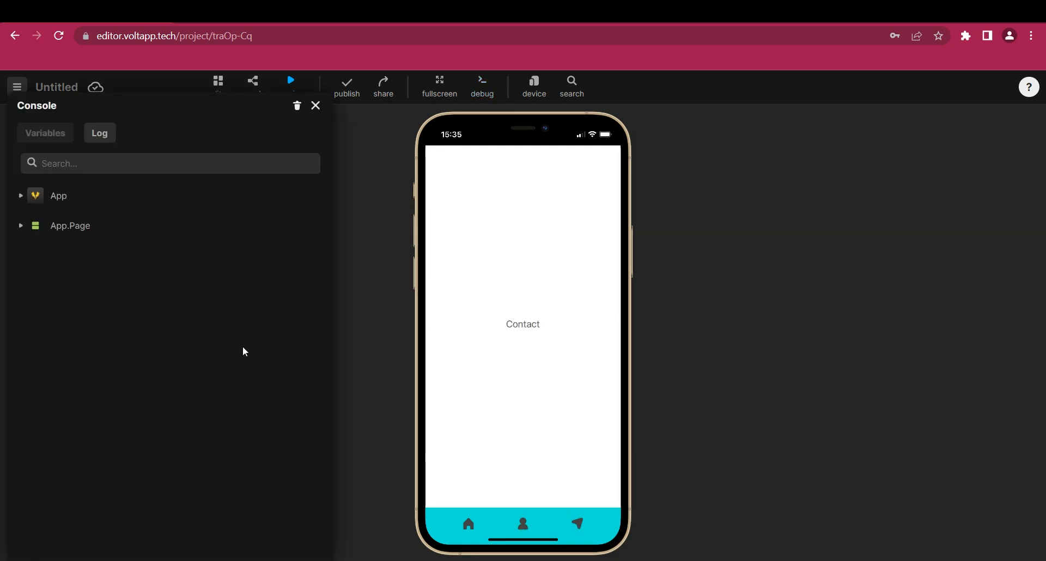
click(21, 226)
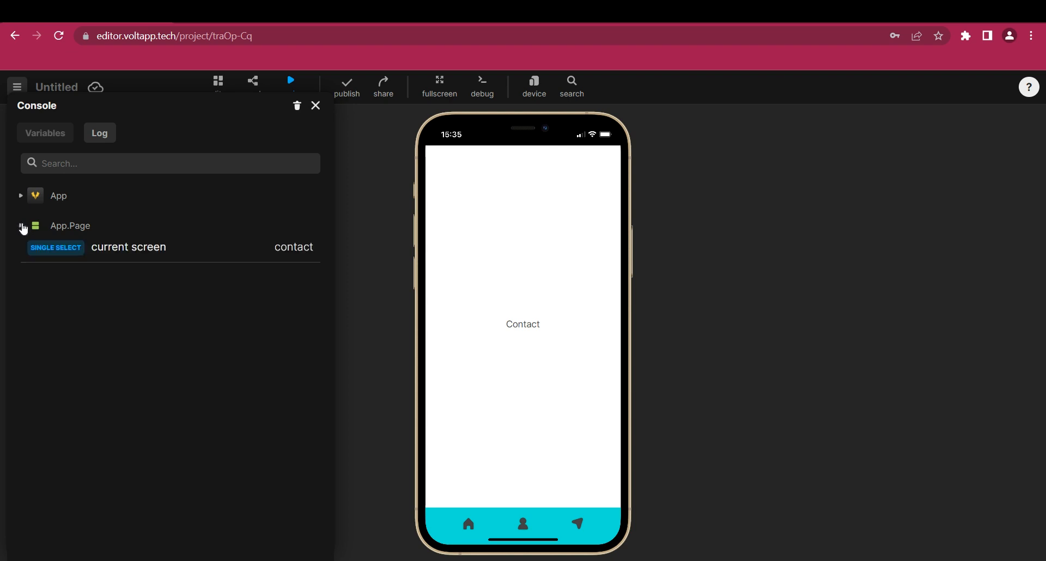
click(523, 524)
click(468, 524)
click(523, 524)
click(575, 524)
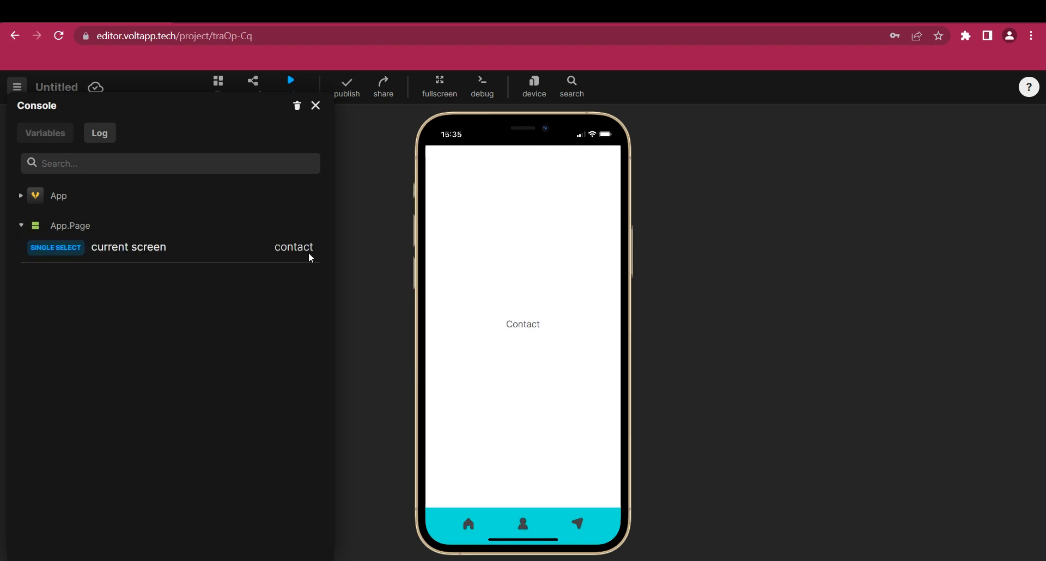
click(316, 109)
Return to the editor and set the Home icon in Navigation to disabled.
click(216, 87)
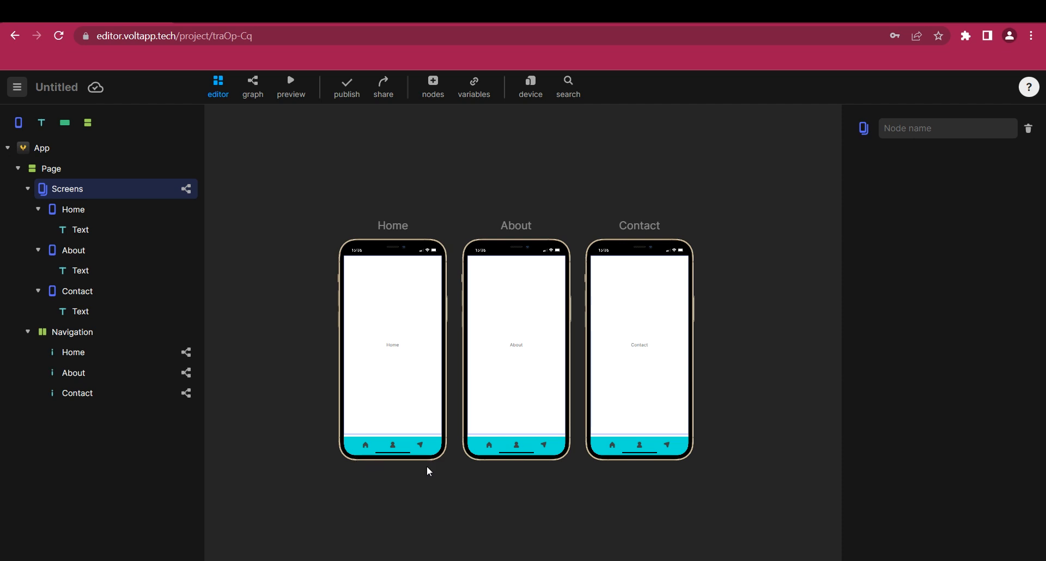
click(63, 354)
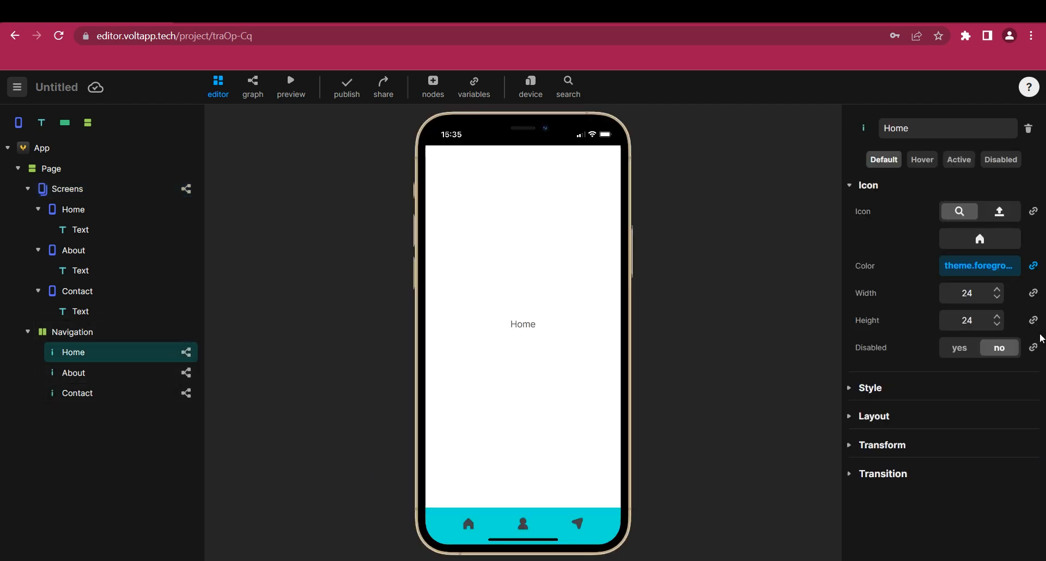
click(958, 348)
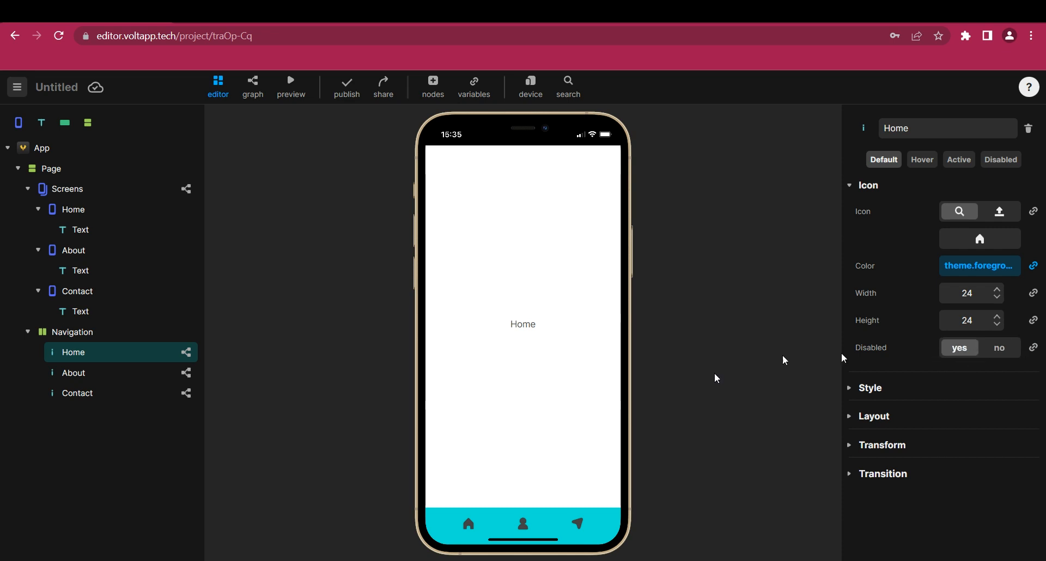
Turn off the Home icon's fixed disabled setting and drive it with the formula current screen='home'.
click(1002, 351)
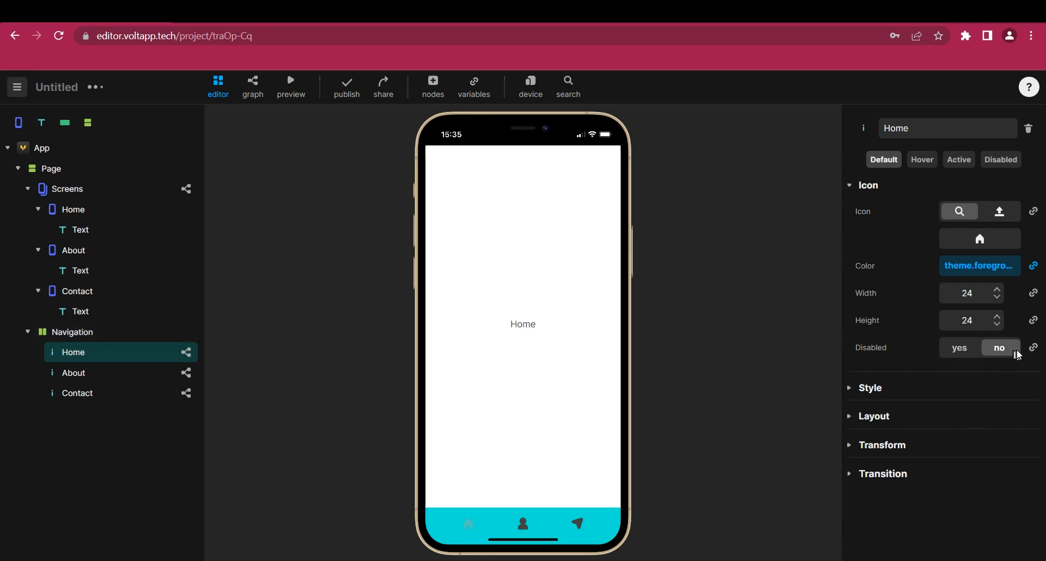
click(1032, 348)
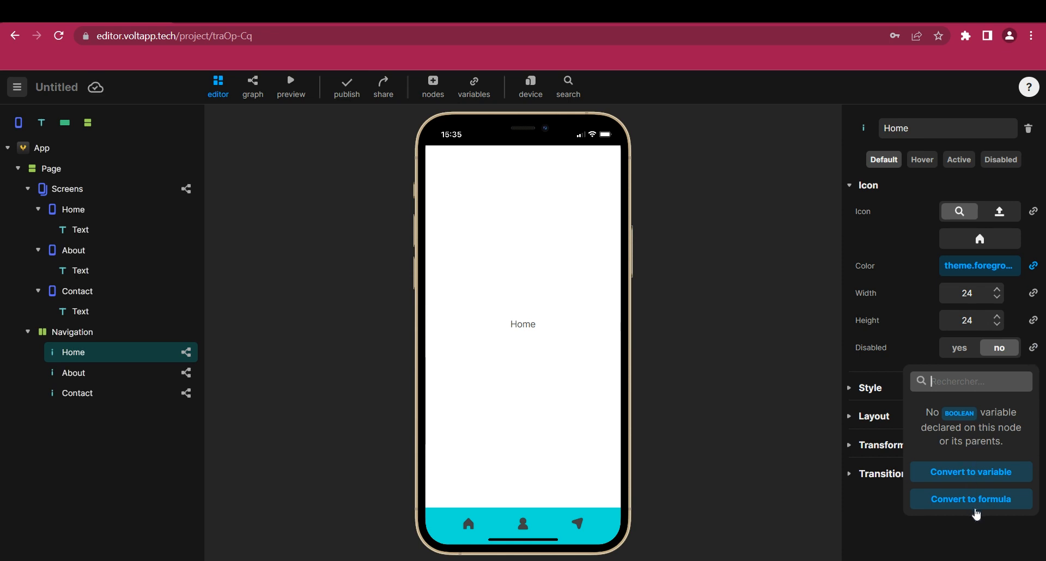
click(974, 499)
double_click(958, 352)
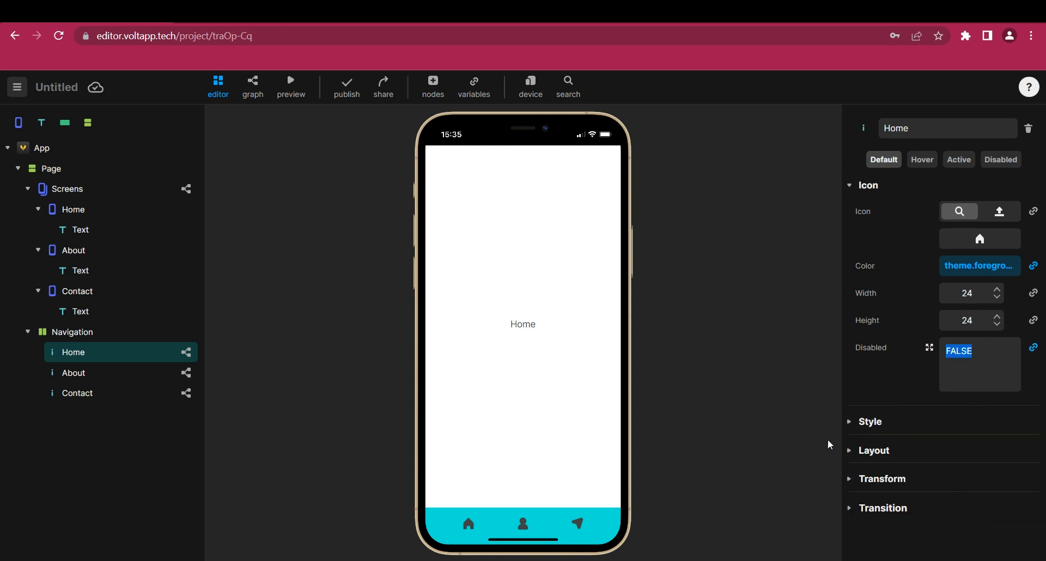
text(@)
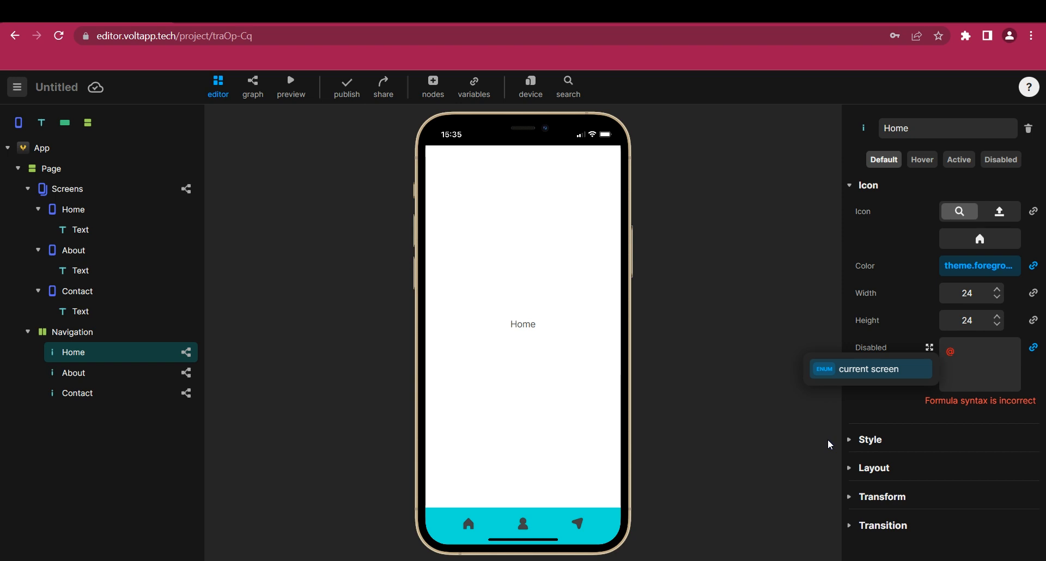
click(837, 370)
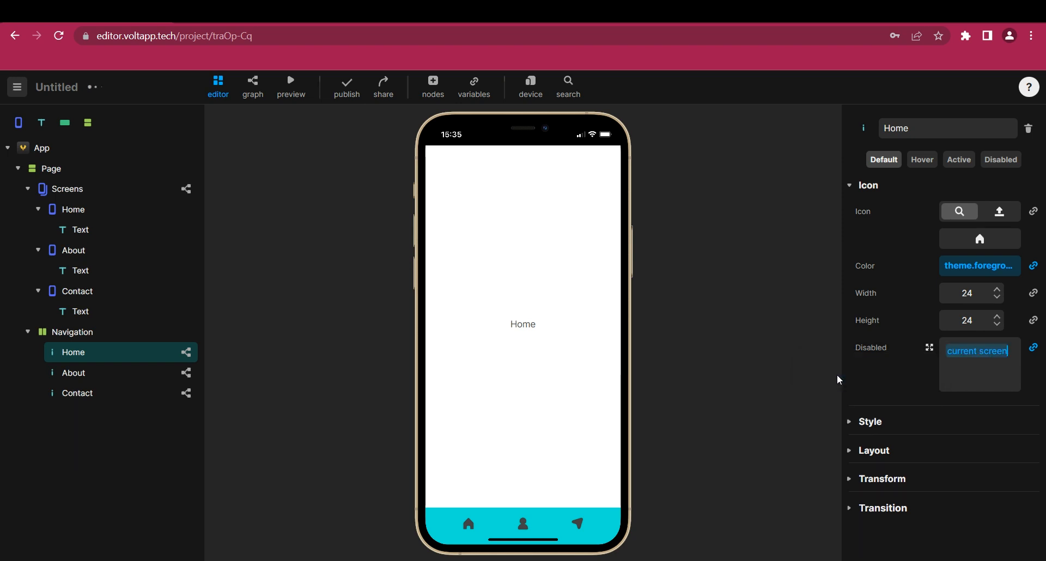
text(=)
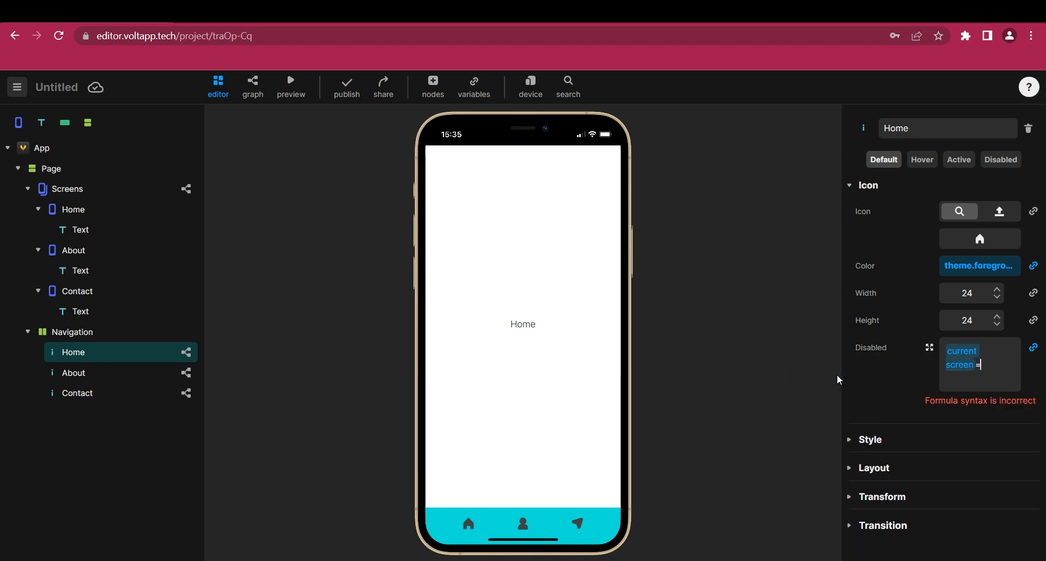
text('home')
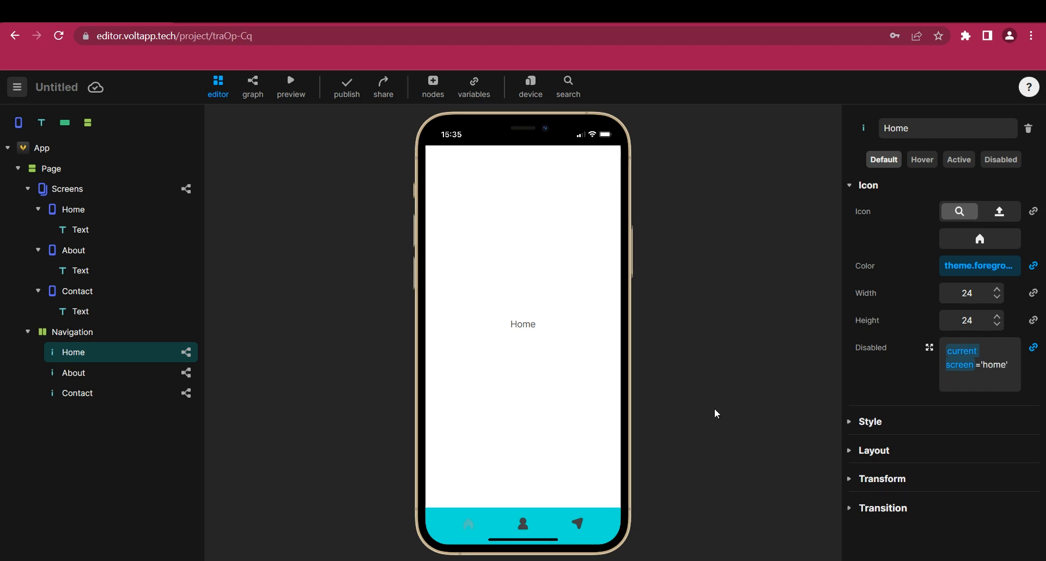
Convert the About navigation icon's disabled setting to the formula current screen='about'.
click(85, 380)
click(1032, 347)
click(971, 499)
click(975, 369)
key(ctrl+a)
text(current screen)
key(Return)
text(='abou)
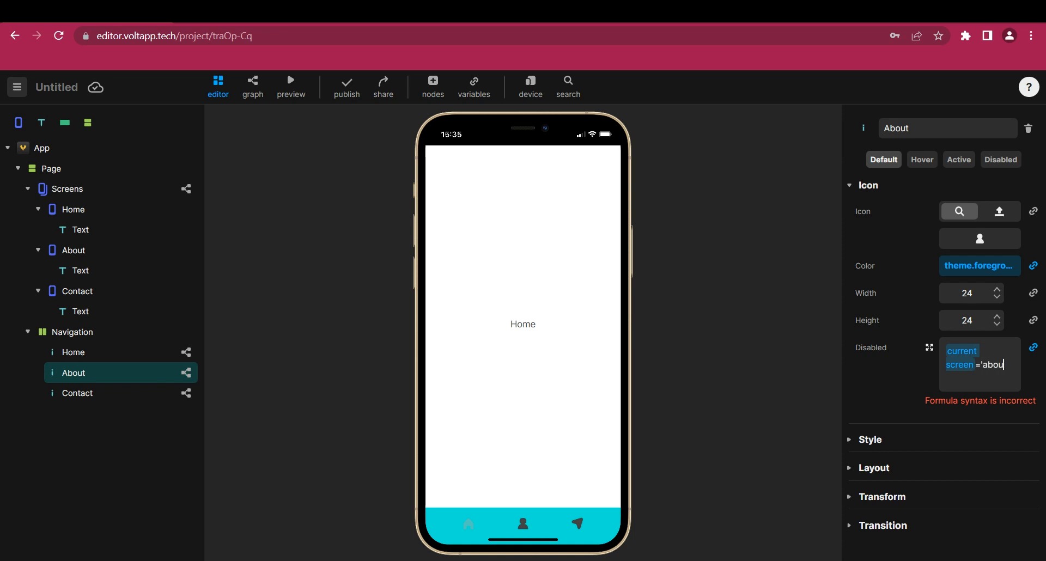
text(t')
Convert the Contact navigation icon's disabled setting to the formula current screen='contact'.
click(76, 393)
click(1033, 347)
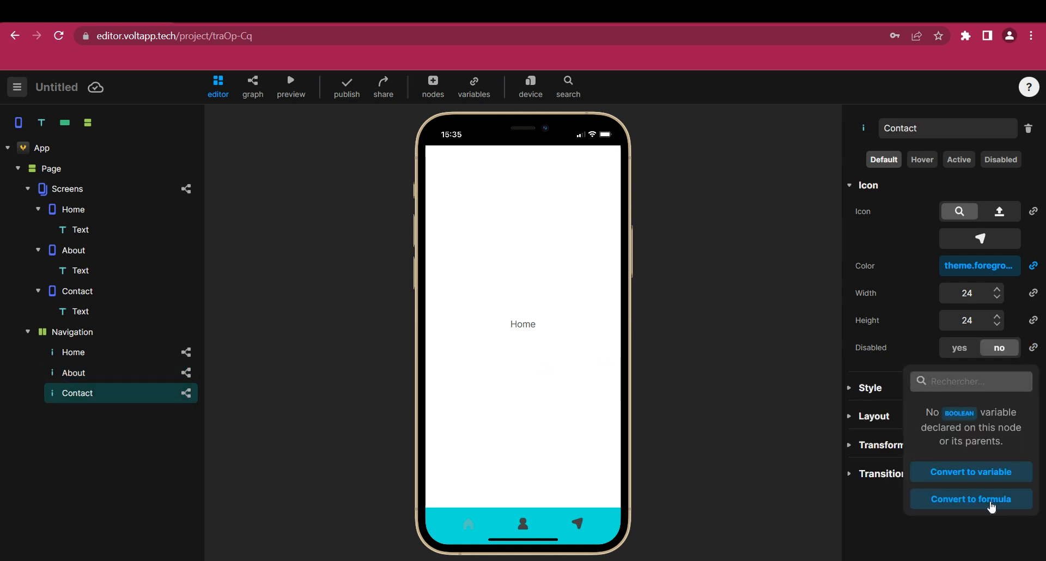
click(970, 499)
text(current screen)
key(Return)
text(=contact')
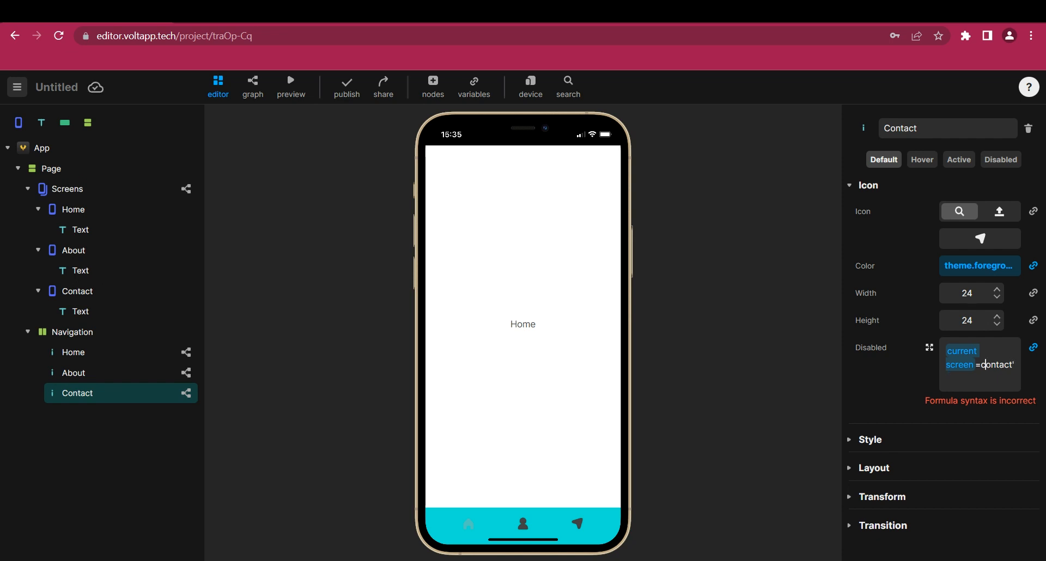
text(')
Preview the app, check the disabled state of each navigation icon while switching screens, and return to the editor.
click(290, 86)
click(522, 525)
click(577, 527)
click(467, 524)
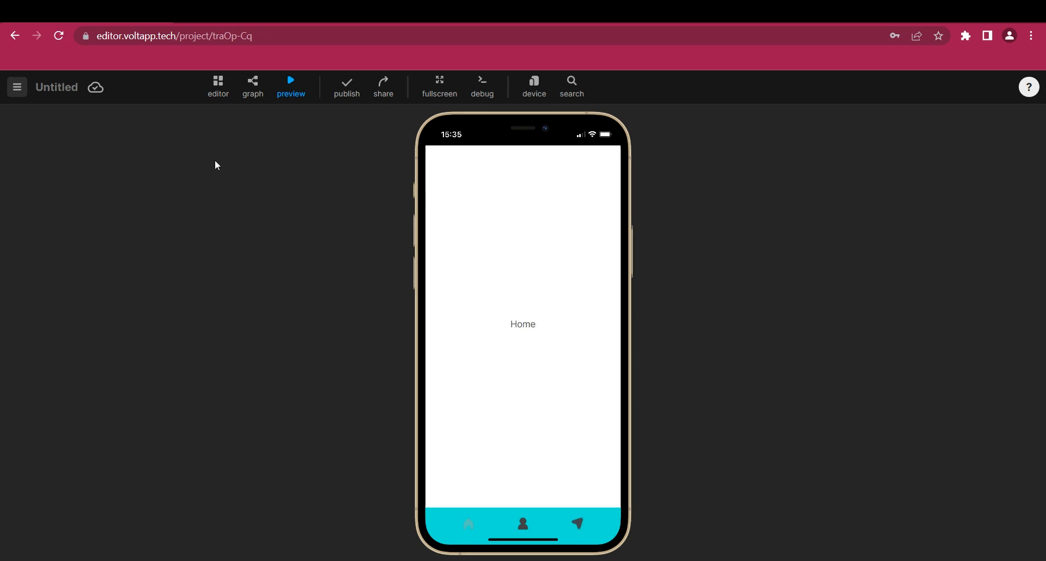
click(217, 86)
Unlink the Home navigation icon's default color from the theme and make it white.
click(74, 351)
click(1033, 265)
click(926, 298)
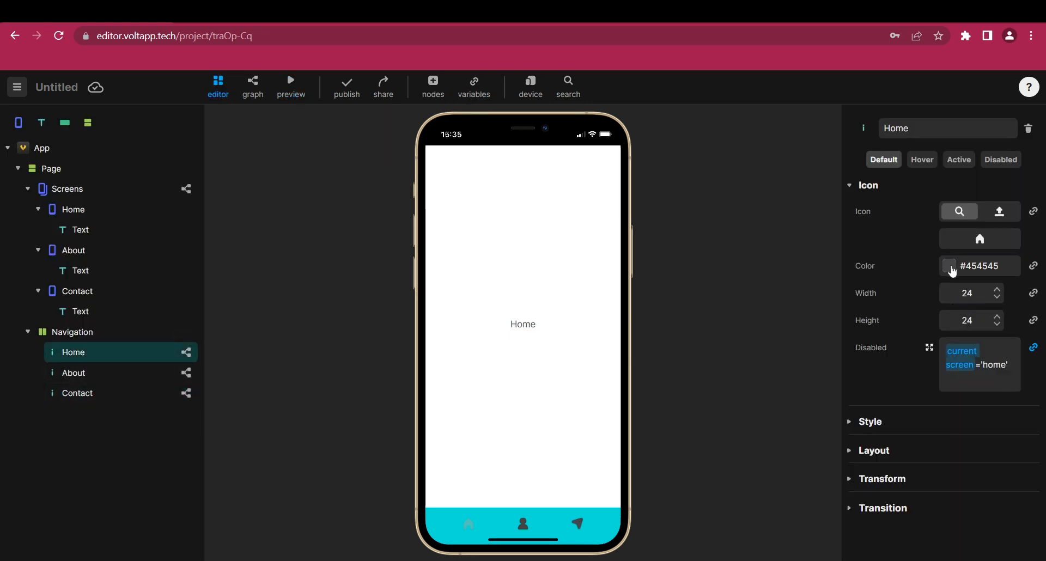
click(949, 265)
click(707, 350)
click(816, 146)
For the Home icon's disabled state, link the color to the theme foreground and set the opacity to 100%.
click(1000, 159)
click(1033, 211)
click(971, 245)
click(1033, 211)
click(942, 292)
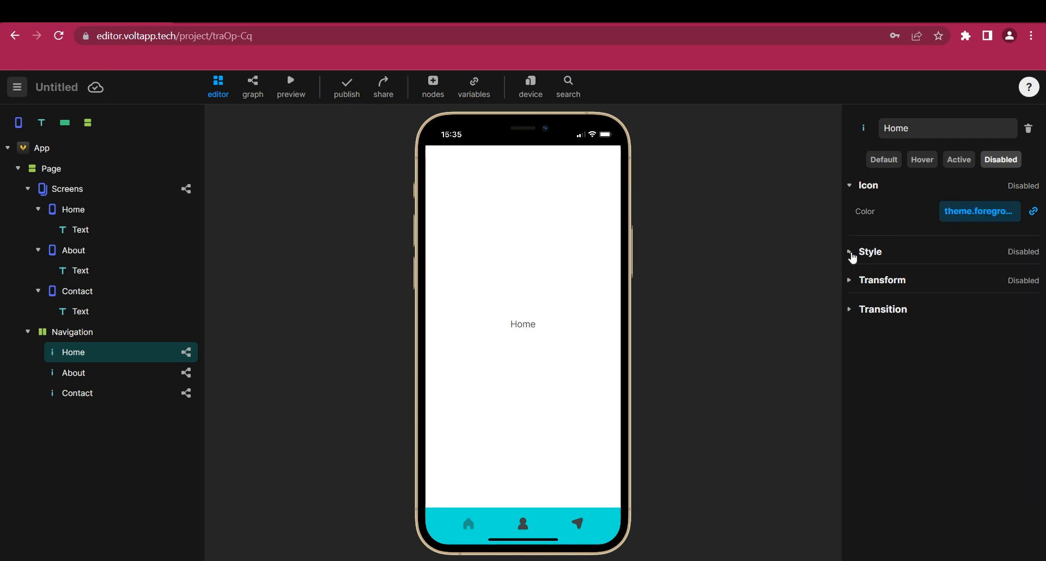
click(852, 252)
click(953, 328)
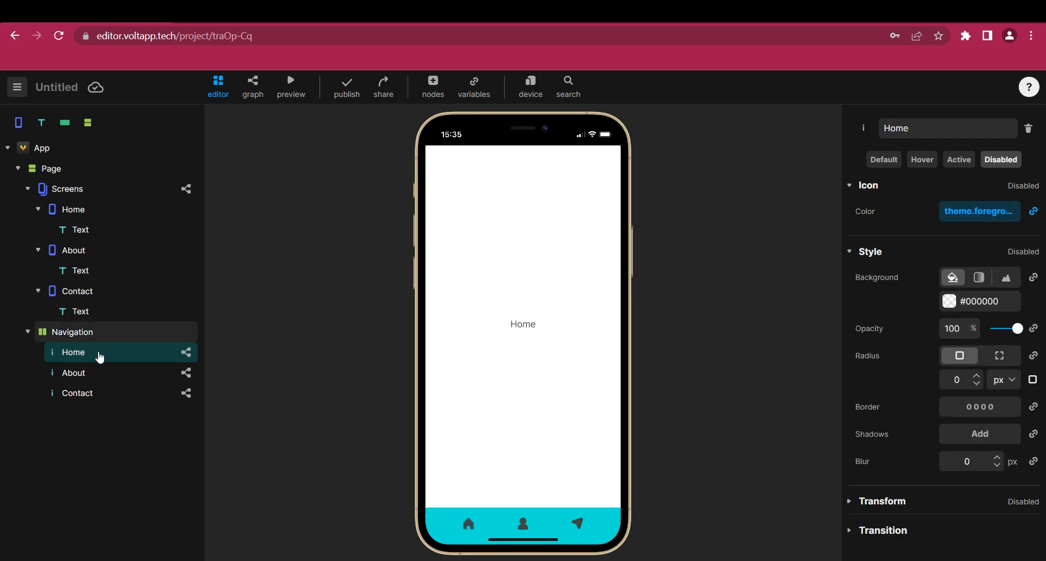
Unlink the About navigation icon's default color from the theme and make it white.
click(74, 373)
click(1030, 268)
click(971, 300)
click(967, 267)
click(708, 349)
click(816, 145)
For the About icon's disabled state, link the color to the theme foreground and set the opacity to 100%.
click(994, 157)
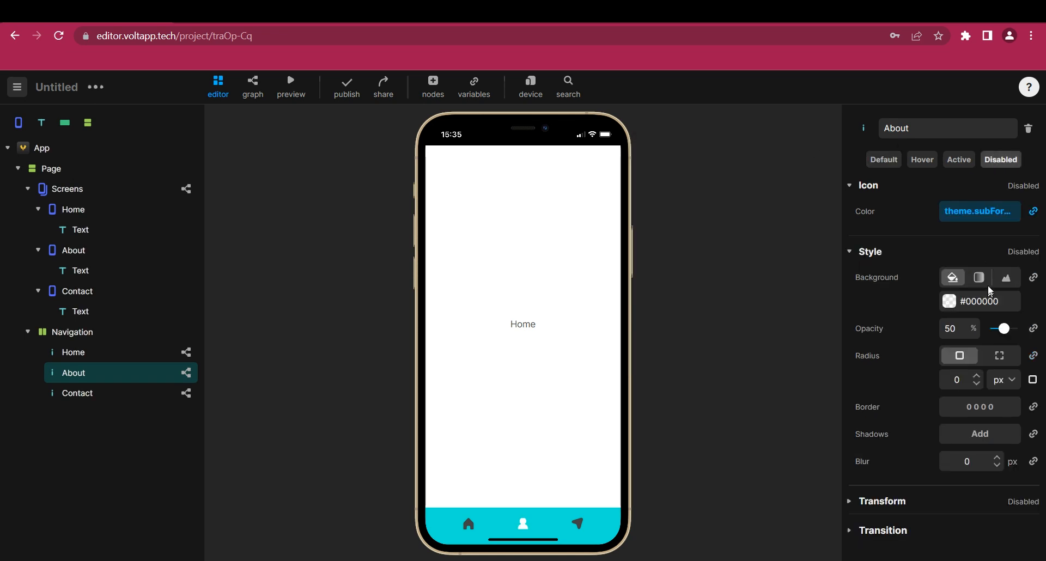
click(1032, 212)
click(995, 246)
click(1033, 211)
click(980, 295)
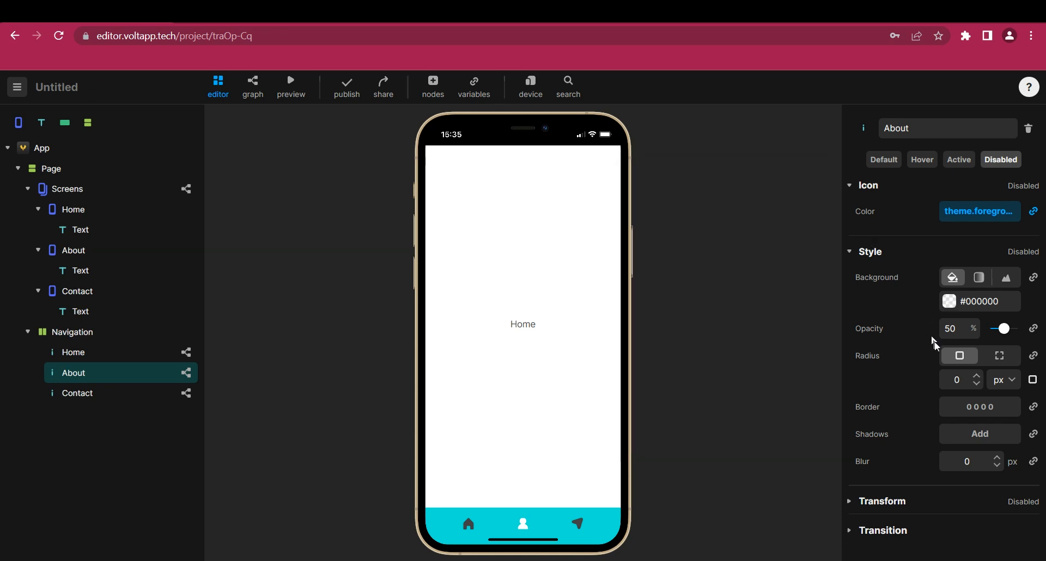
double_click(950, 329)
text(100)
click(765, 310)
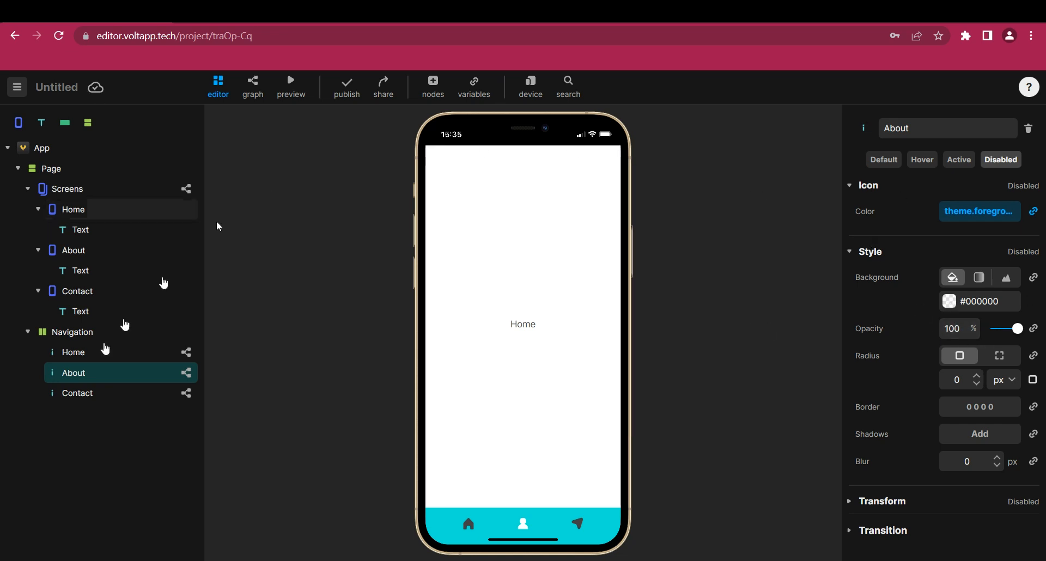
Unlink the Contact navigation icon's default color from the theme and set it to white, #FFFFFF.
click(77, 392)
click(882, 159)
click(996, 301)
click(1027, 269)
click(980, 348)
click(1006, 272)
click(941, 307)
click(944, 266)
click(743, 357)
click(817, 151)
For the Contact icon's disabled state, link the color to the theme foreground and set the opacity to 100%.
click(998, 159)
click(1032, 211)
click(1033, 211)
click(958, 289)
double_click(950, 328)
text(100)
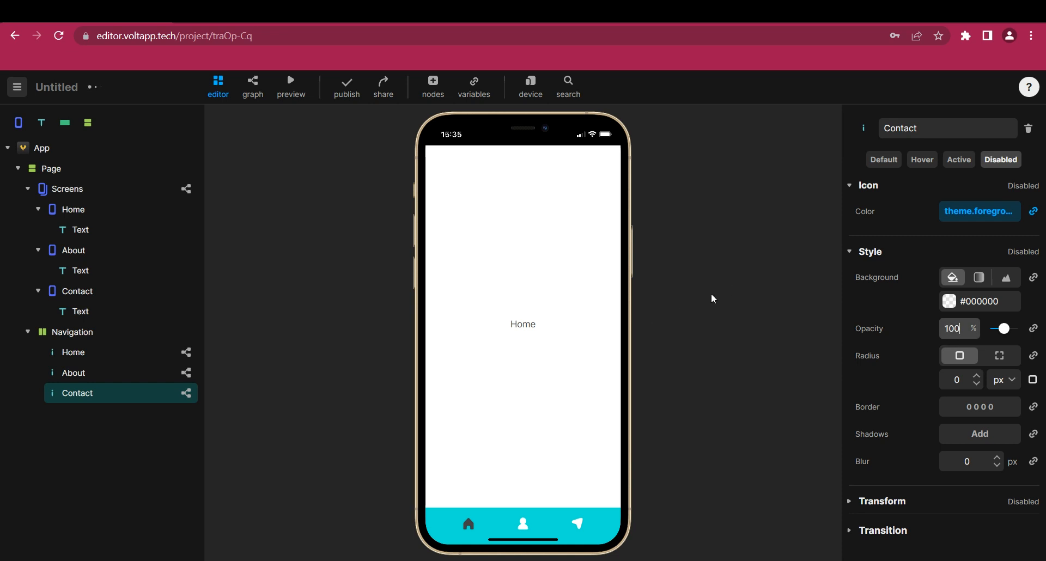
key(Return)
Preview the recolored navigation icons on the About, Contact and Home screens, and return to the editor.
click(296, 92)
click(521, 528)
click(571, 526)
click(470, 527)
click(218, 86)
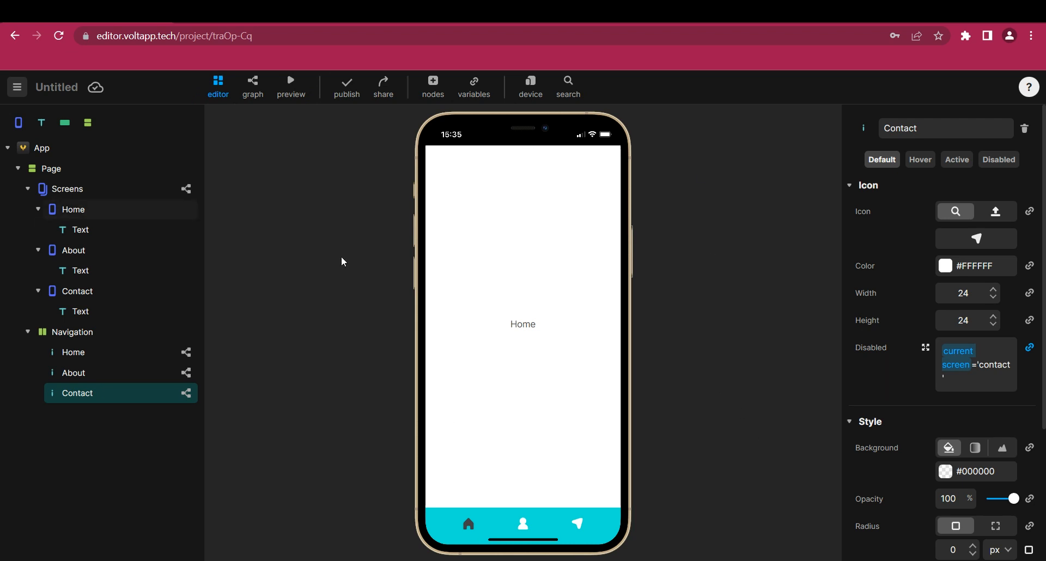
Remove the Page node with all its contents and switch the device frame to MacBook Air.
right_click(34, 168)
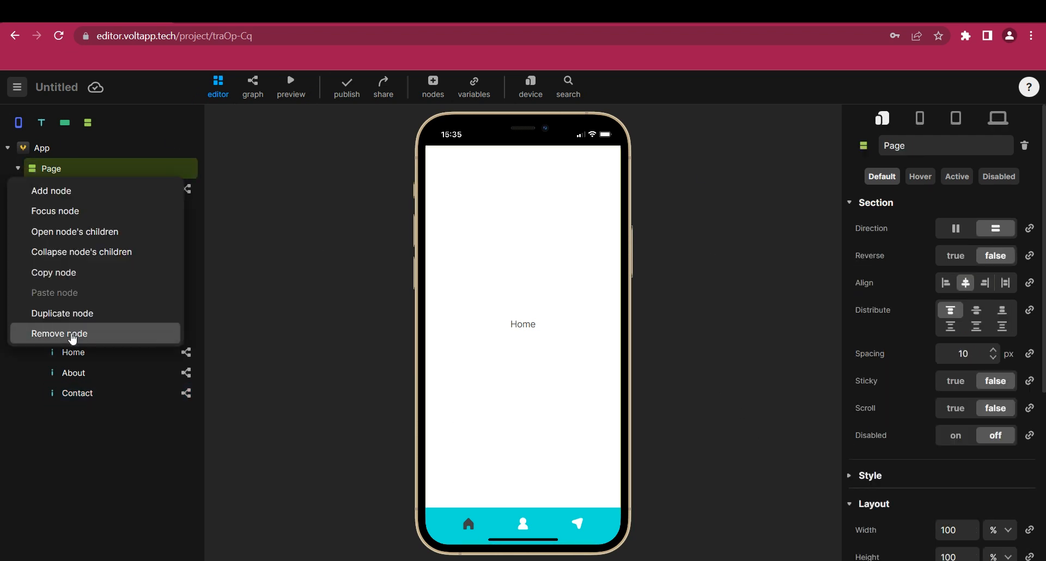
click(73, 334)
click(537, 88)
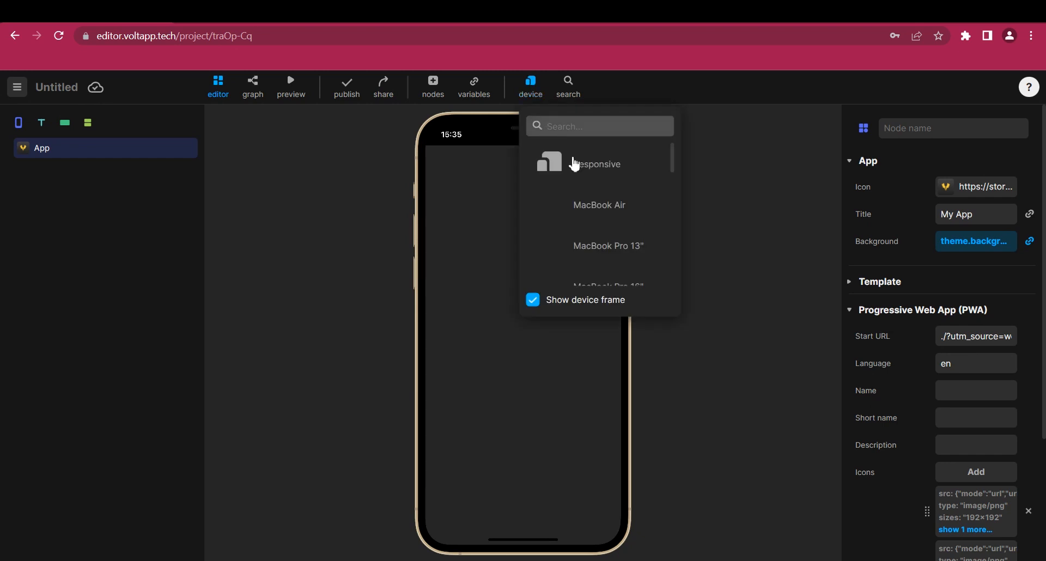
click(589, 213)
Add a section with another section nested inside it to App, and size the outer section's width and height in percent.
drag(85, 127, 64, 168)
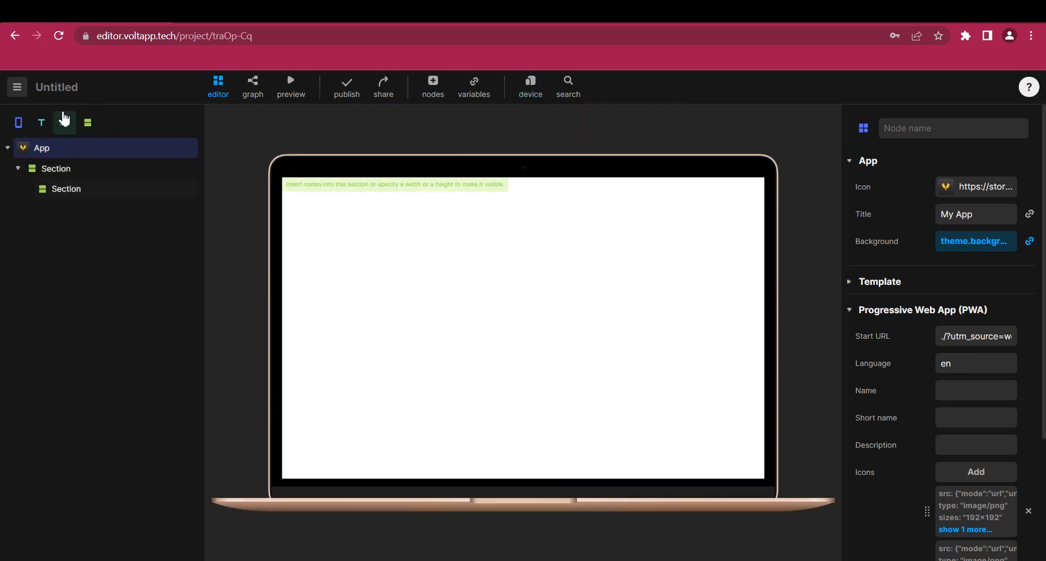
click(860, 504)
click(999, 530)
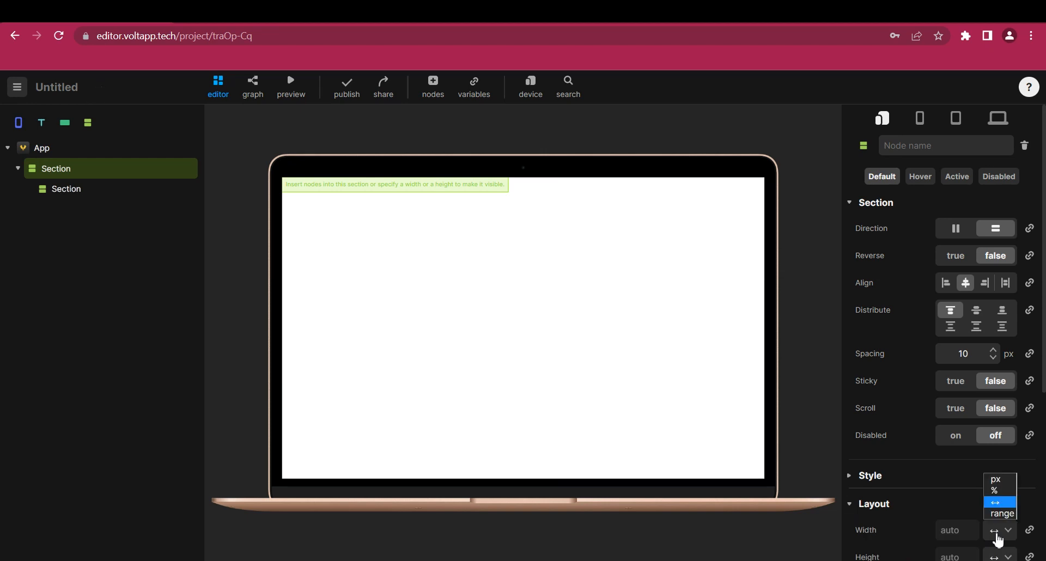
click(992, 490)
click(1000, 553)
click(994, 511)
Rename the inner section Navigation and set its direction to horizontal.
double_click(61, 190)
text(Navigation)
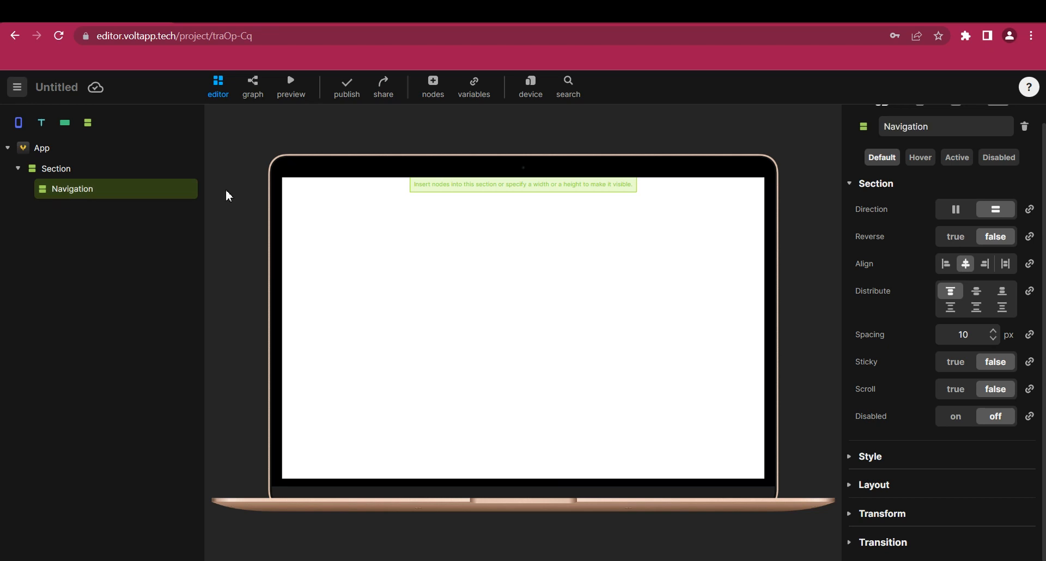
click(958, 213)
Add a Router node with its route to the outer section, beneath Navigation.
click(432, 88)
scroll(397, 234, down, 10)
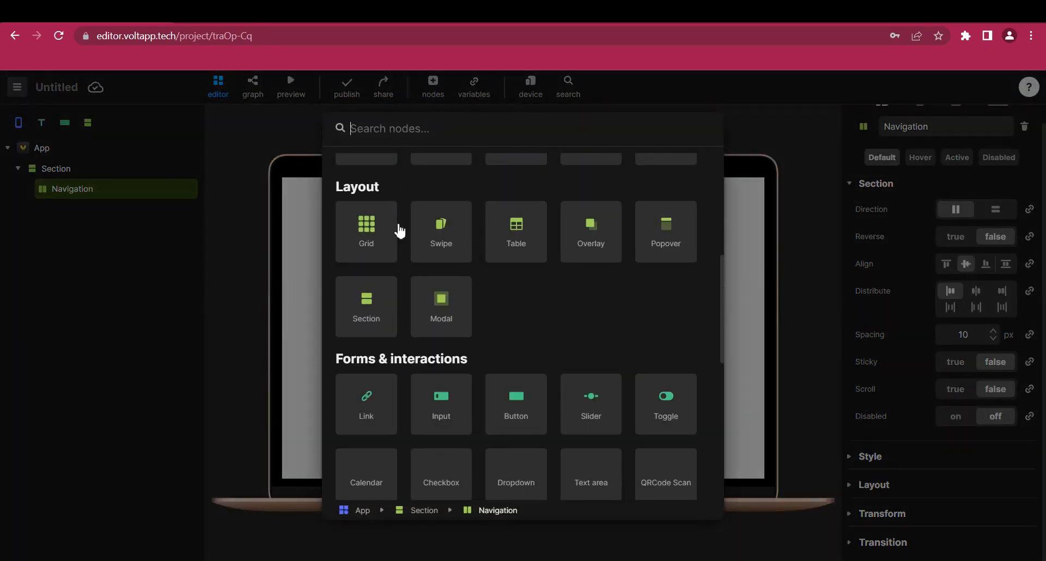
drag(518, 291, 89, 168)
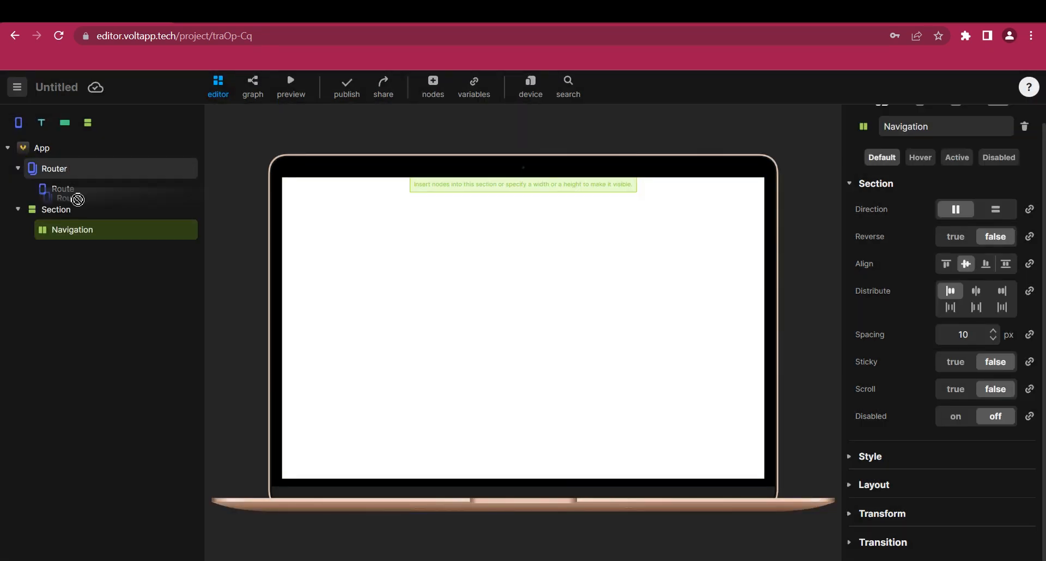
Add a text node to Navigation and duplicate it twice.
click(34, 127)
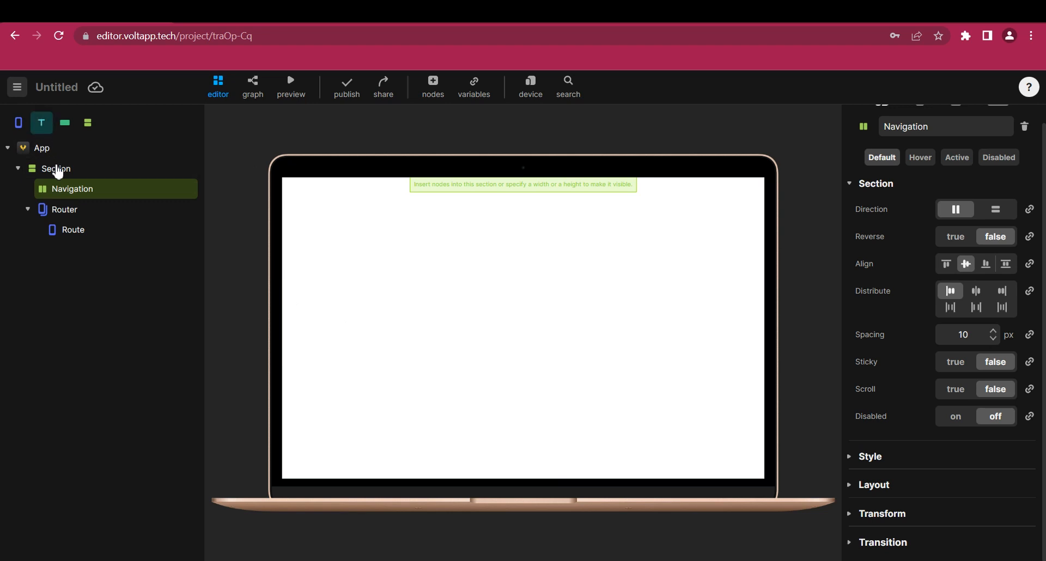
drag(61, 180, 64, 190)
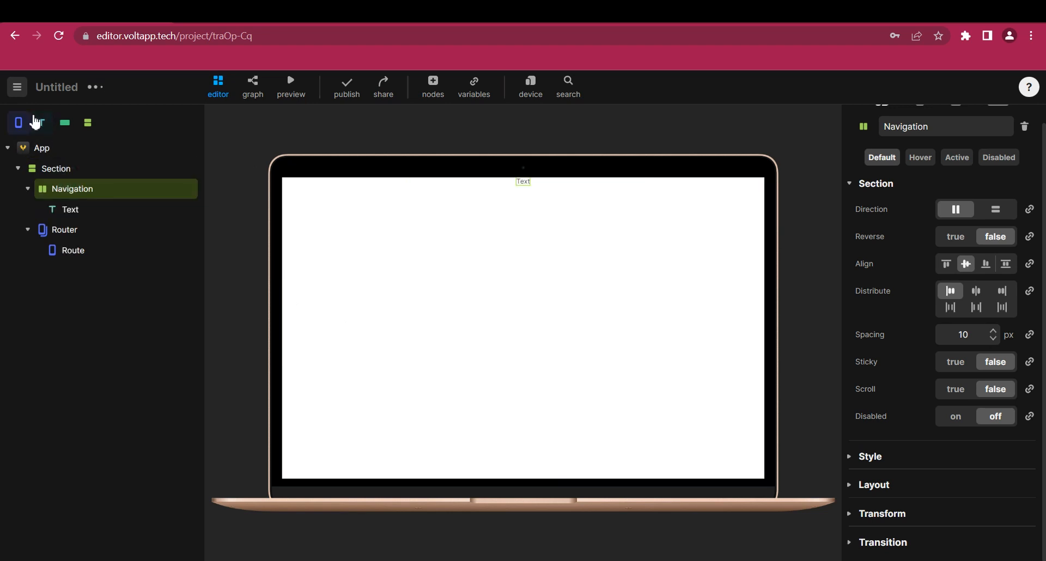
right_click(77, 212)
click(92, 317)
right_click(87, 215)
click(83, 310)
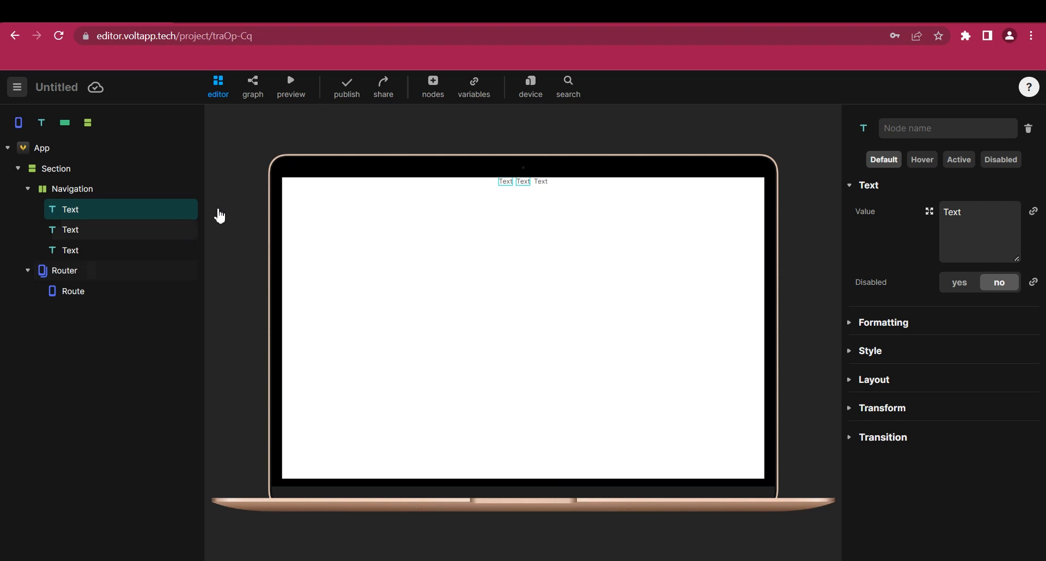
Change the three navigation texts to Home, Products and Contact.
double_click(508, 182)
text(Home)
double_click(530, 182)
text(Products)
double_click(551, 182)
text(Contact)
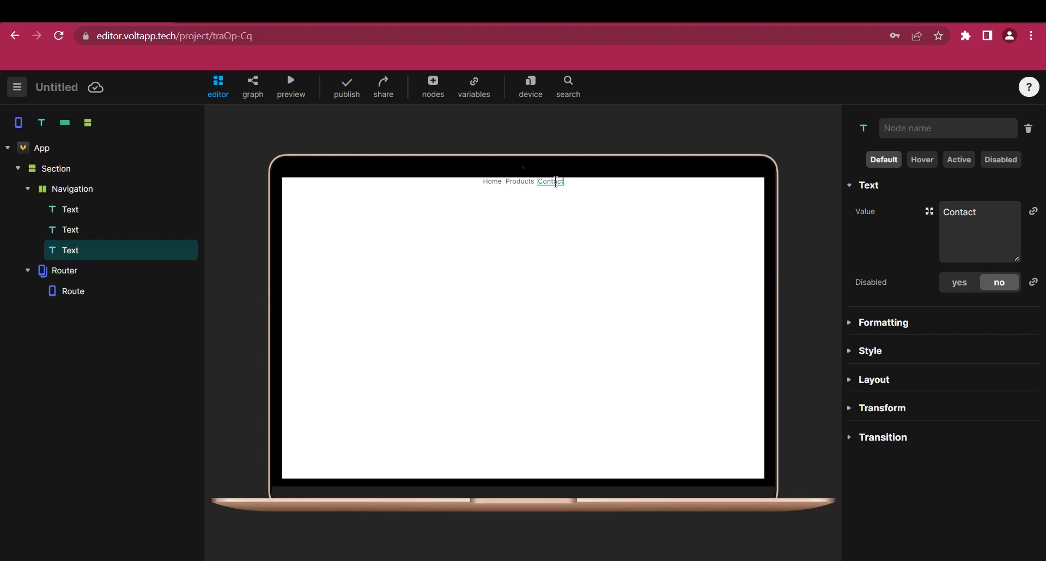
Enclose the Router in a new section beneath Navigation and select its route.
drag(88, 123, 56, 313)
click(56, 312)
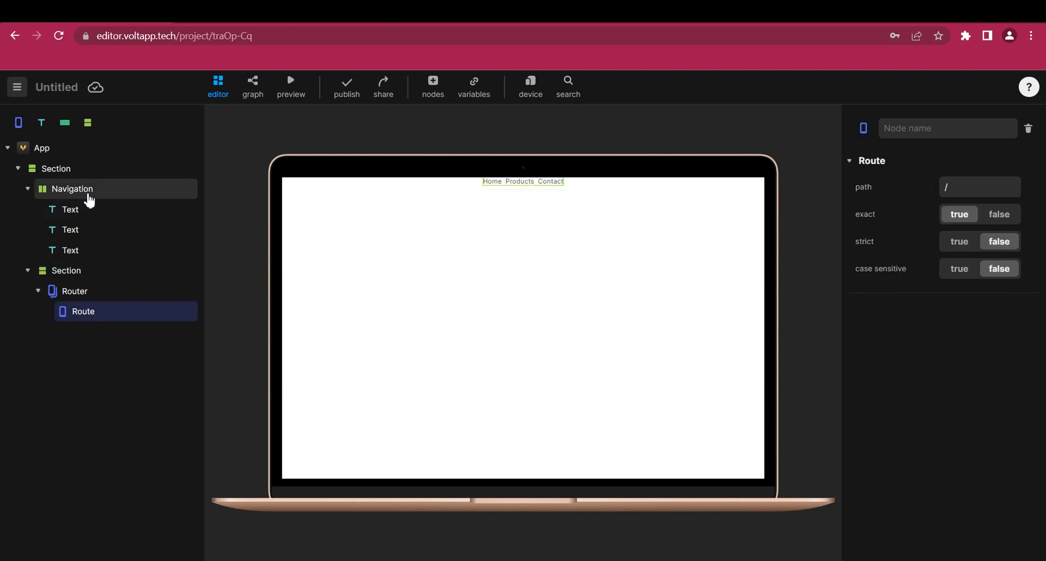
Distribute the Navigation items with even spacing and set the section's width to 100%.
click(90, 199)
click(1001, 327)
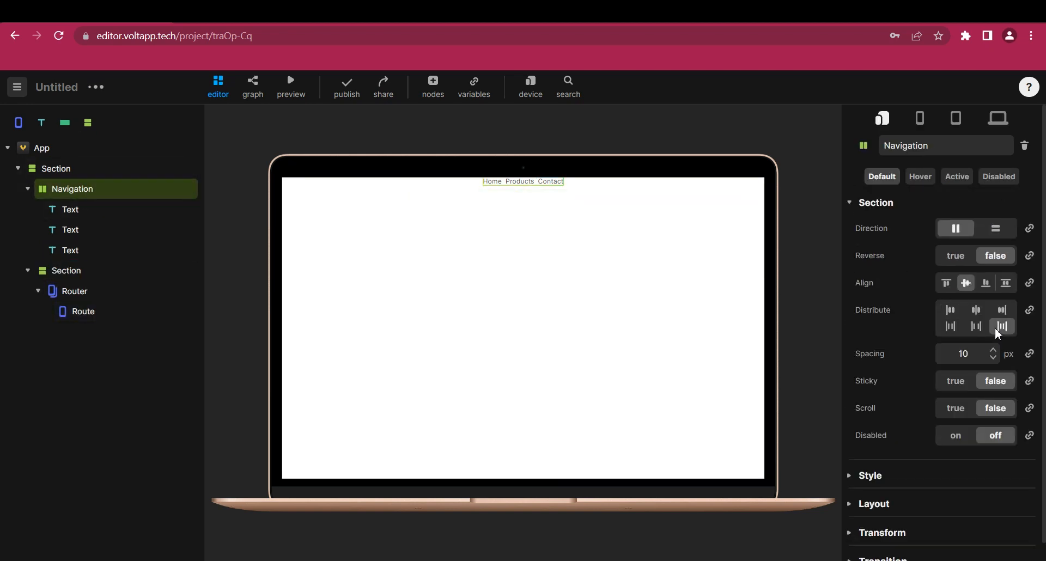
click(853, 507)
click(1000, 530)
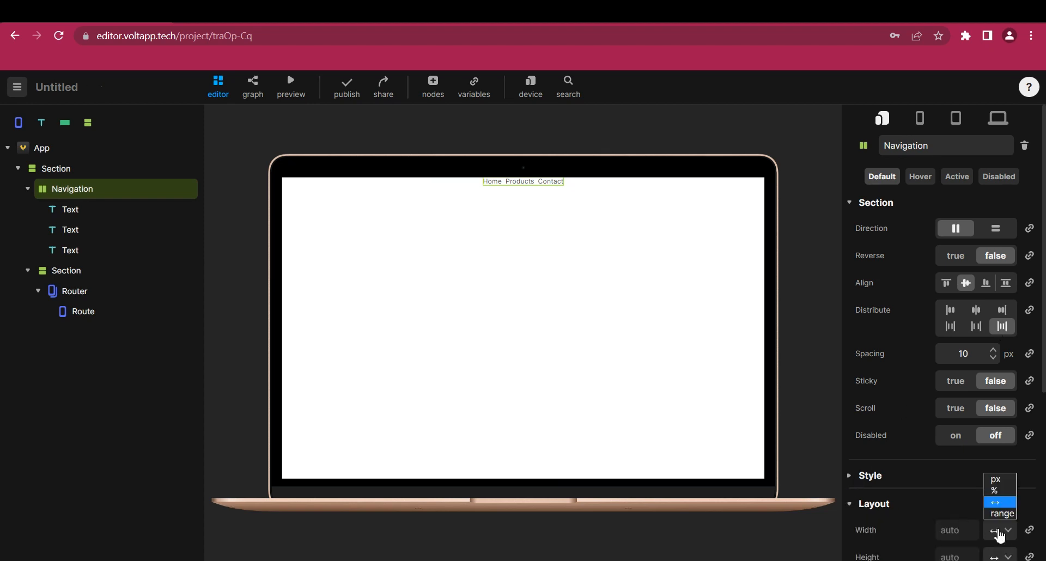
click(997, 492)
Add a text node inside the Router's route and set the section beneath Navigation to grow with a width of 100%.
drag(41, 123, 90, 312)
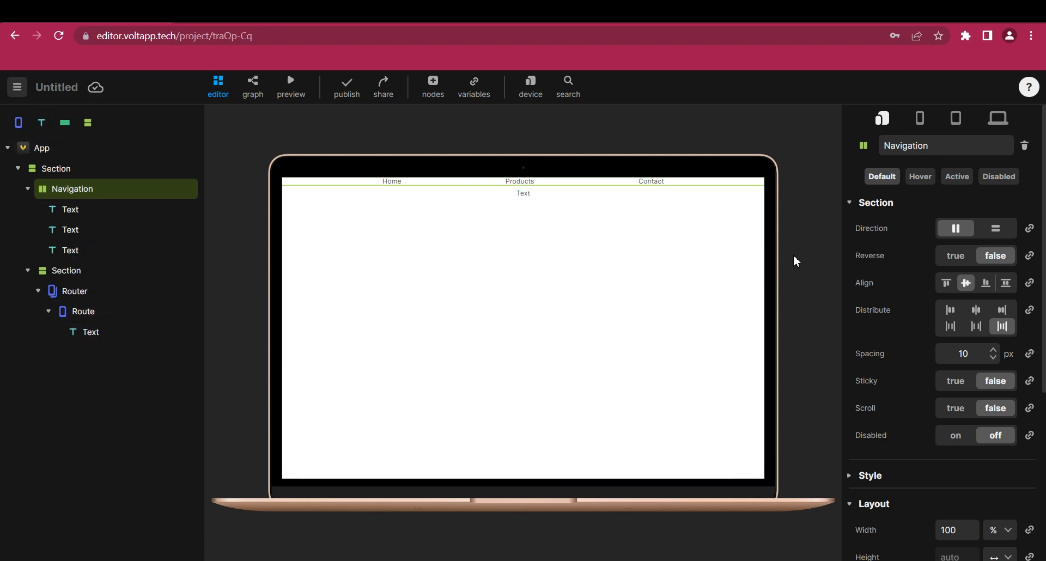
click(84, 278)
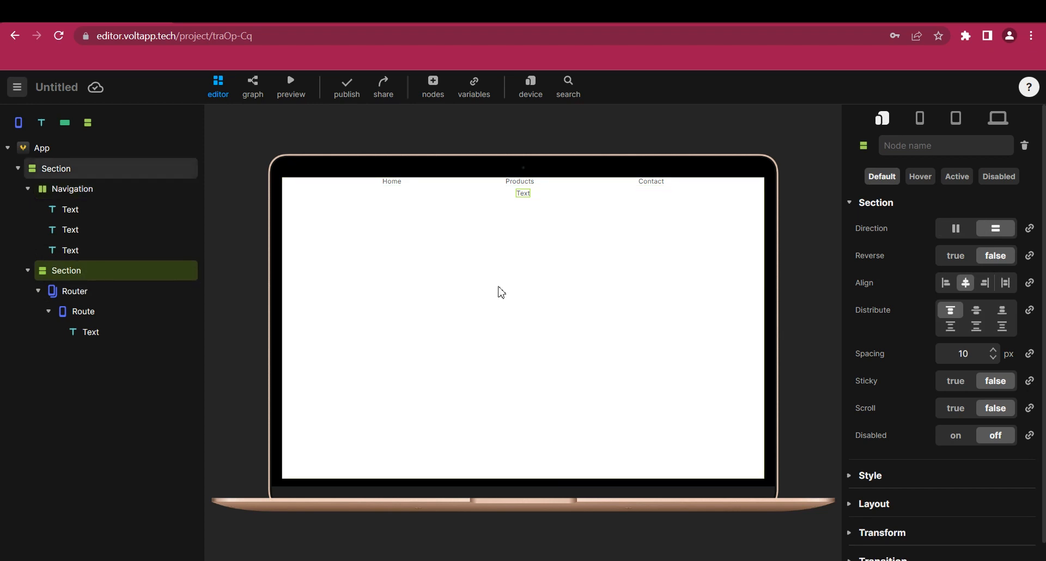
click(851, 503)
scroll(948, 424, down, 4)
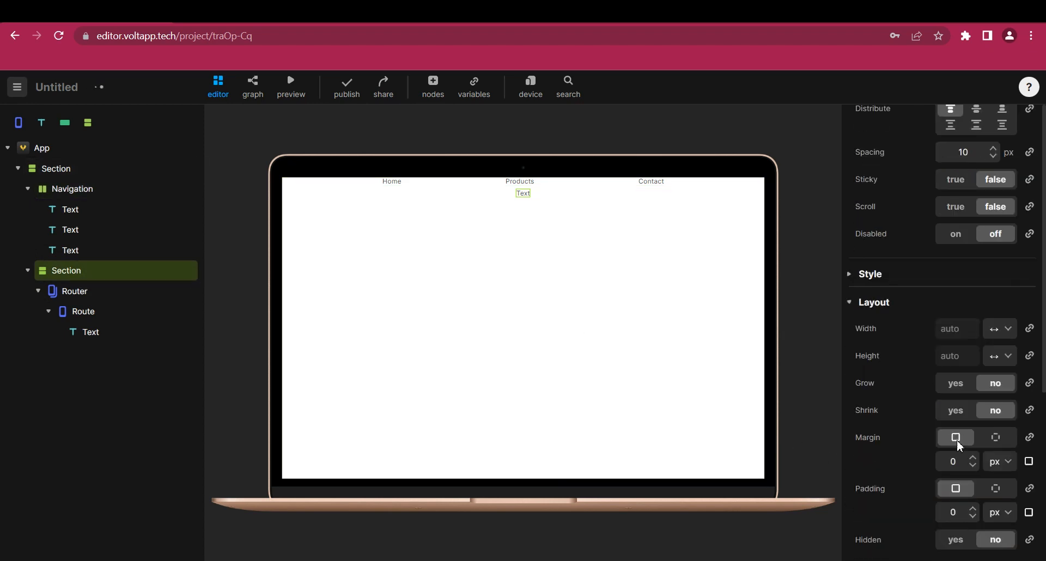
click(953, 380)
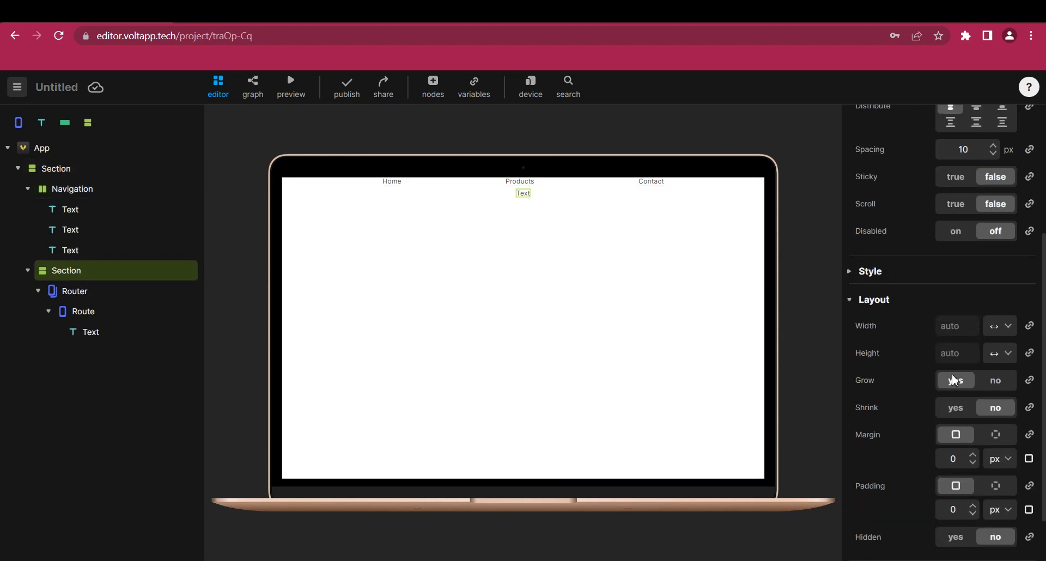
click(1002, 326)
click(1002, 354)
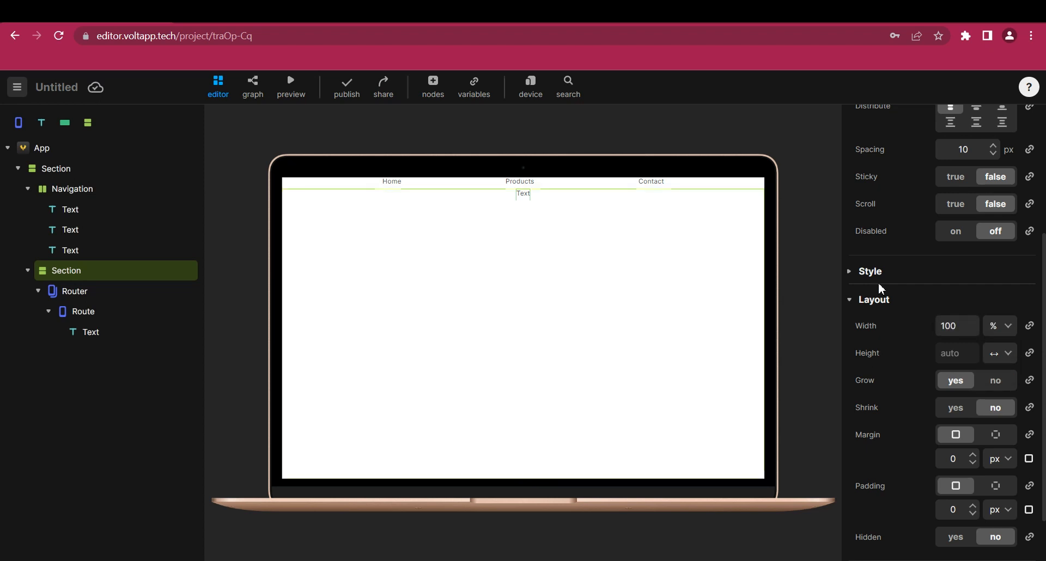
Set the Navigation section's padding to 20 px.
scroll(877, 284, up, 1)
click(88, 191)
scroll(915, 459, down, 3)
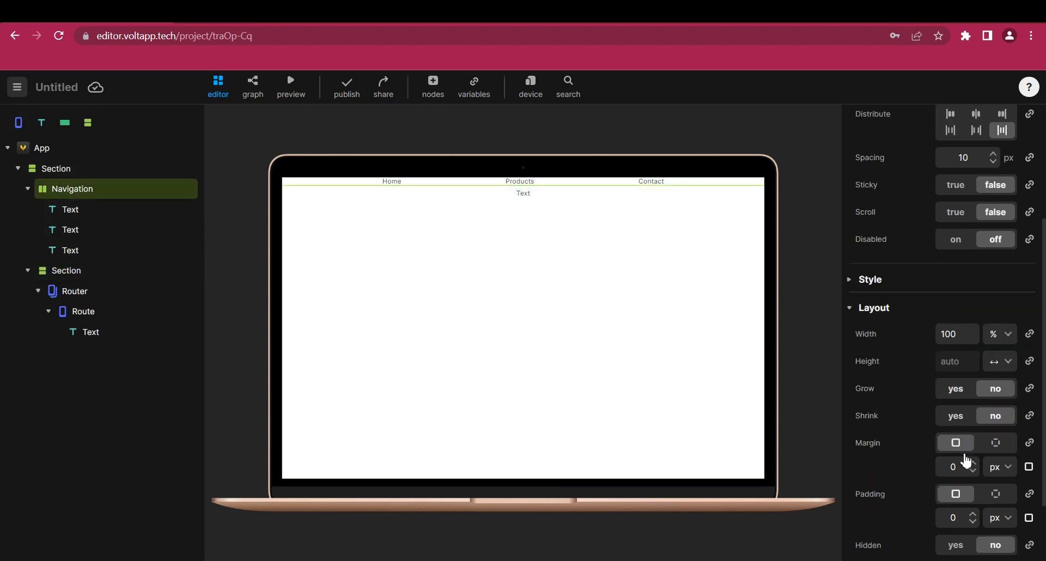
click(956, 446)
text(20)
key(Return)
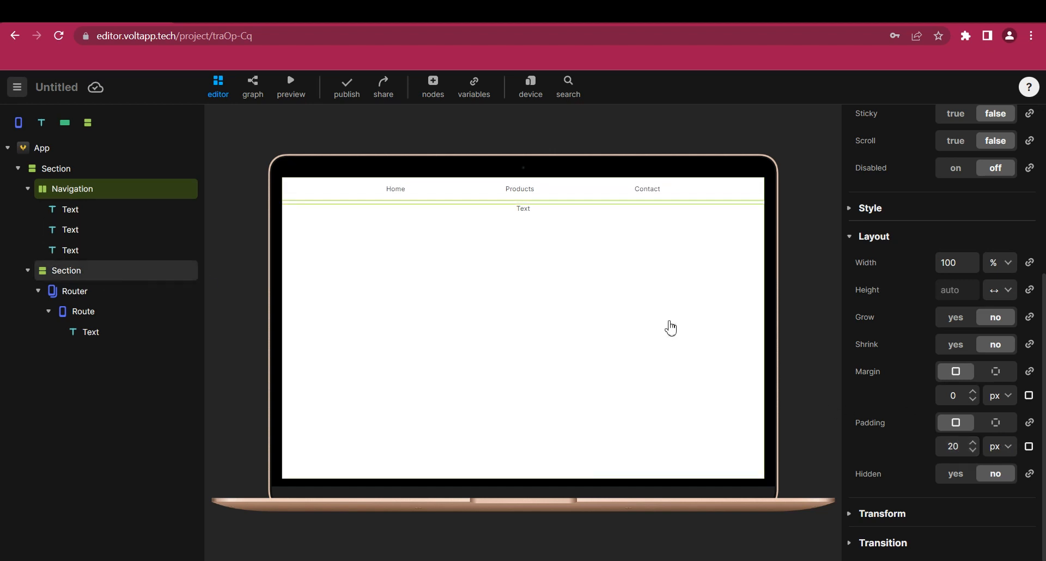
Center the lower section's content vertically and change the route's text to Home.
click(671, 327)
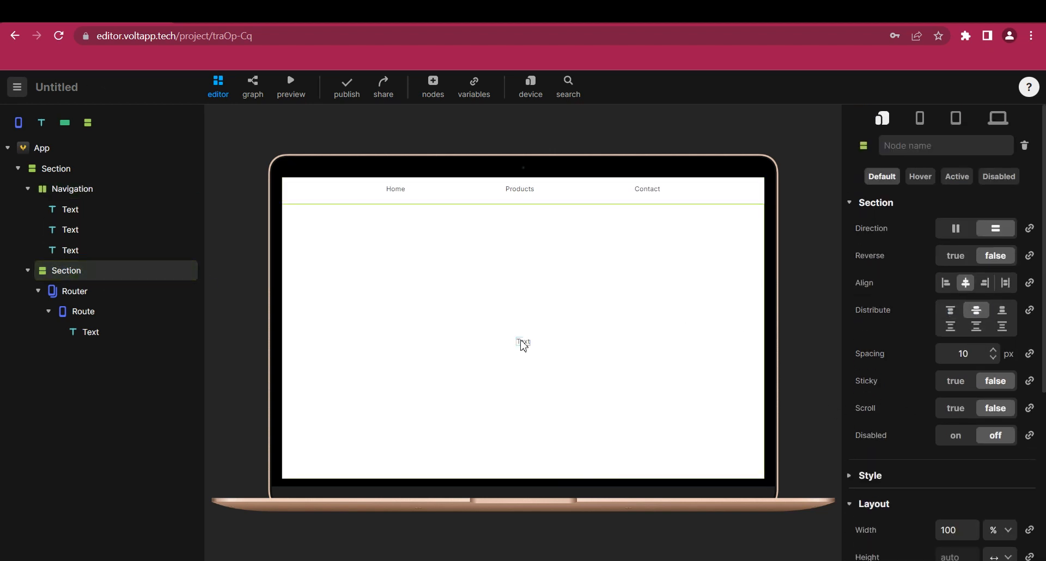
click(521, 342)
click(975, 220)
text(H)
Duplicate the Router's route twice.
click(98, 191)
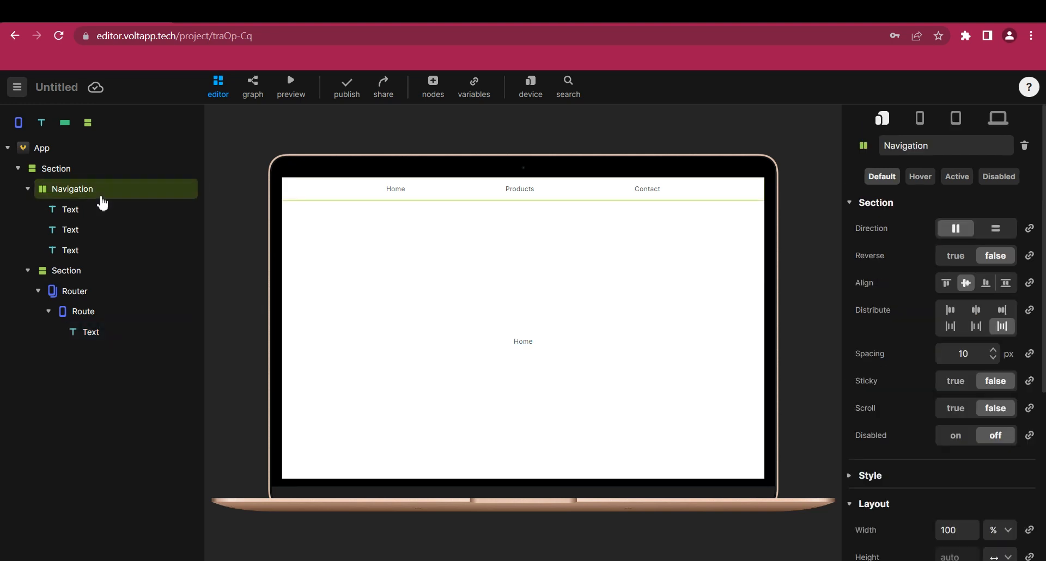
click(77, 292)
click(96, 315)
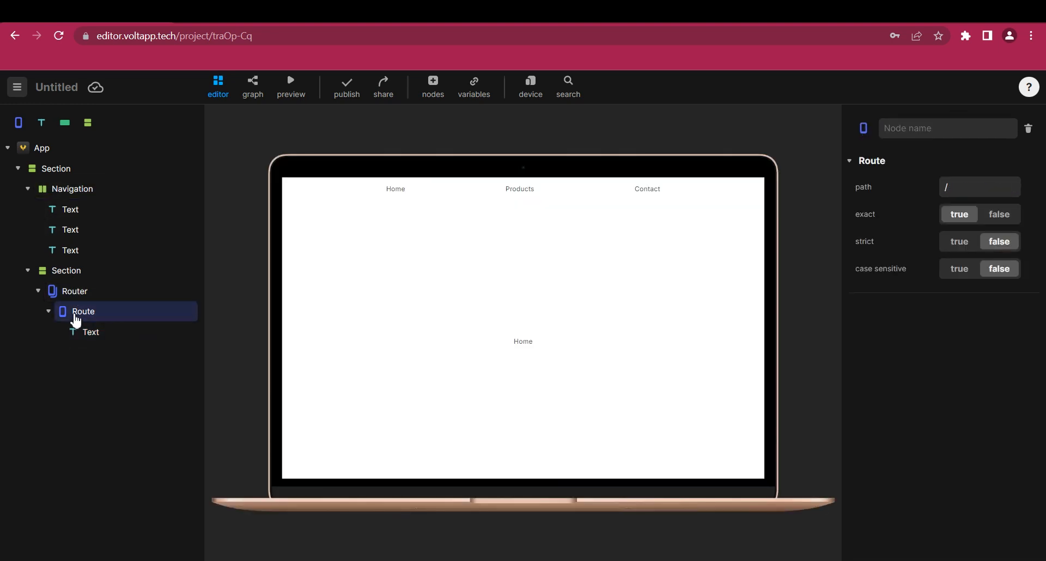
right_click(76, 318)
click(82, 454)
right_click(94, 316)
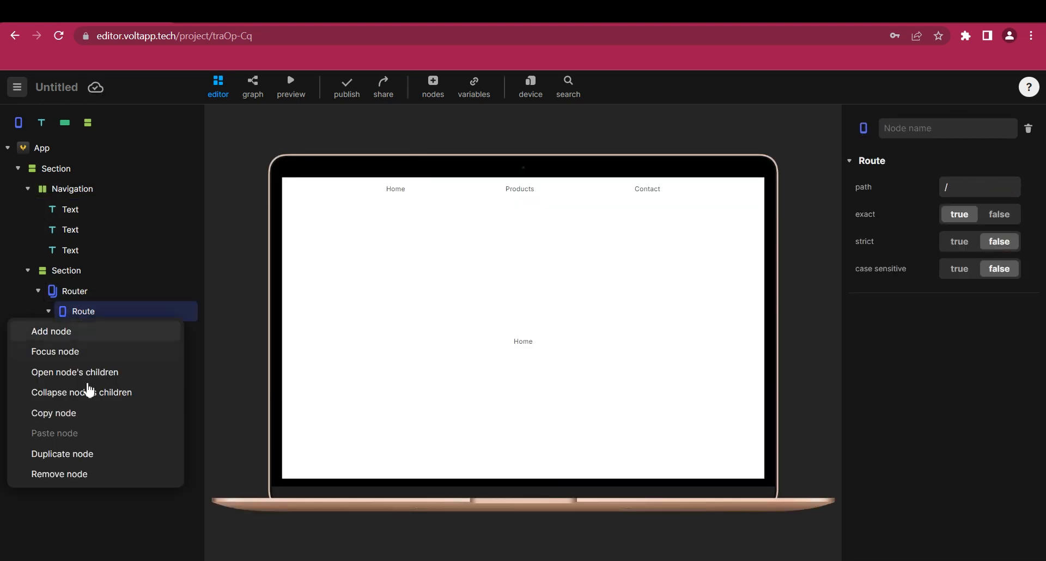
click(82, 454)
Rename the three routes as Home, Products and Contact.
text(Home)
key(Return)
double_click(76, 352)
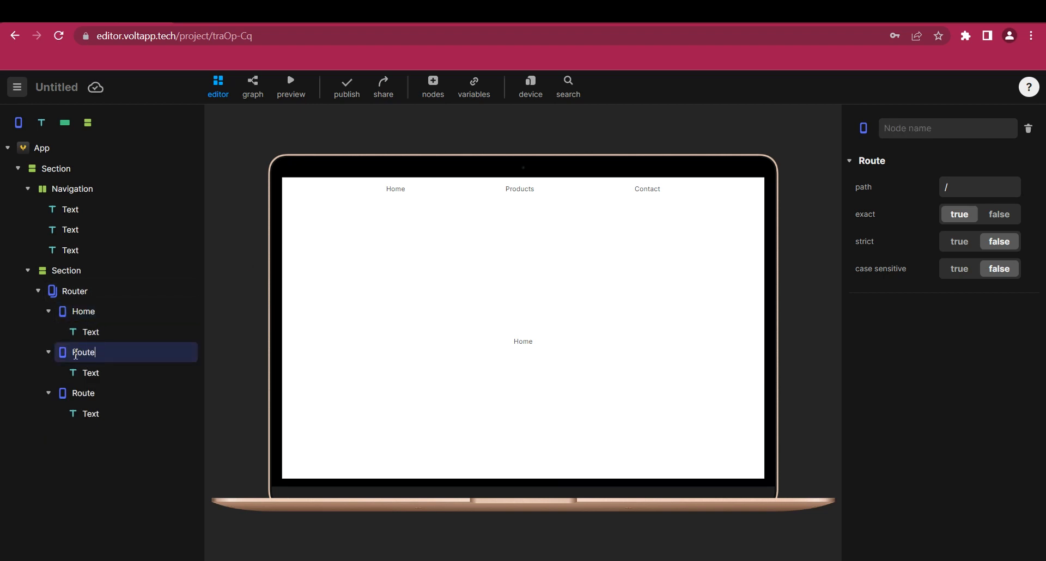
text(Products)
double_click(82, 393)
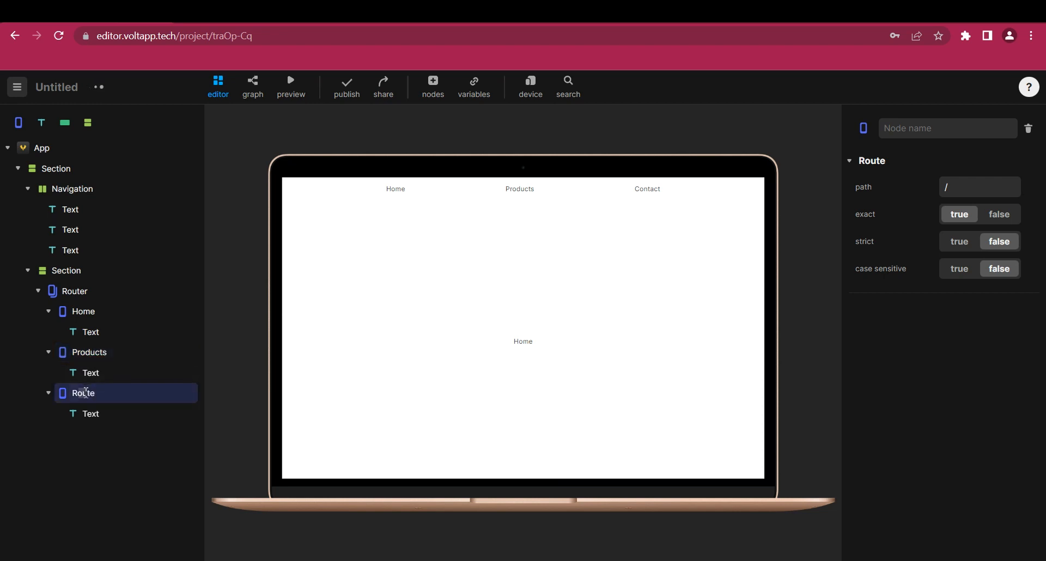
text(Contact)
Change the text inside the Products route to Products and the text inside the Contact route to Contact.
click(82, 353)
click(103, 372)
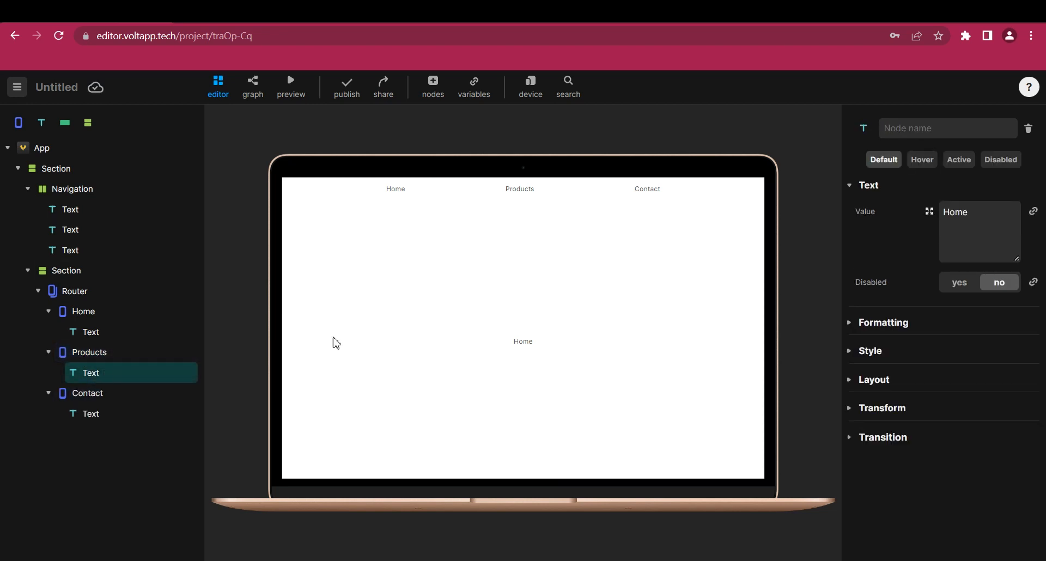
double_click(960, 213)
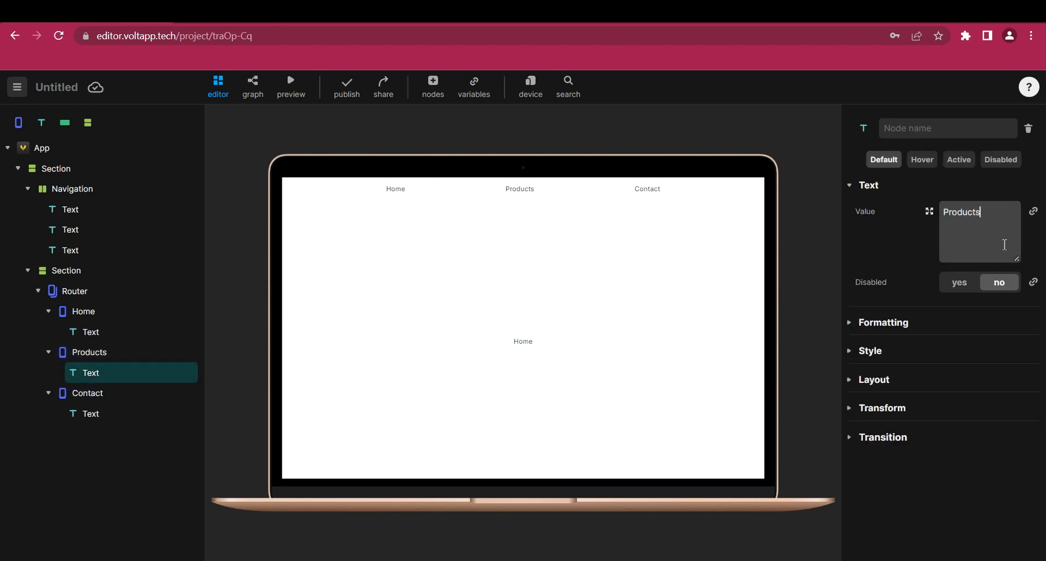
click(95, 413)
double_click(954, 210)
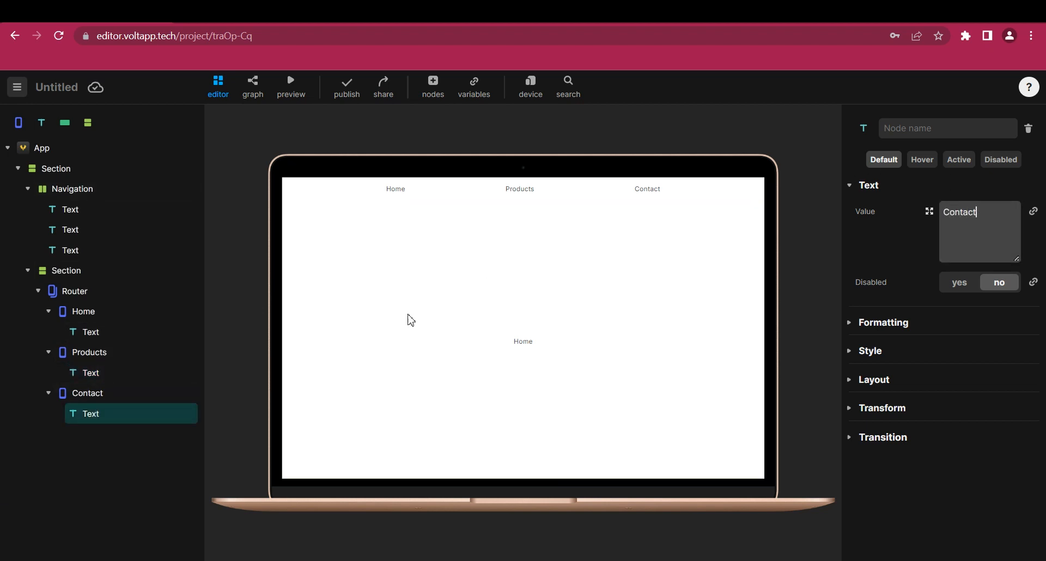
click(806, 280)
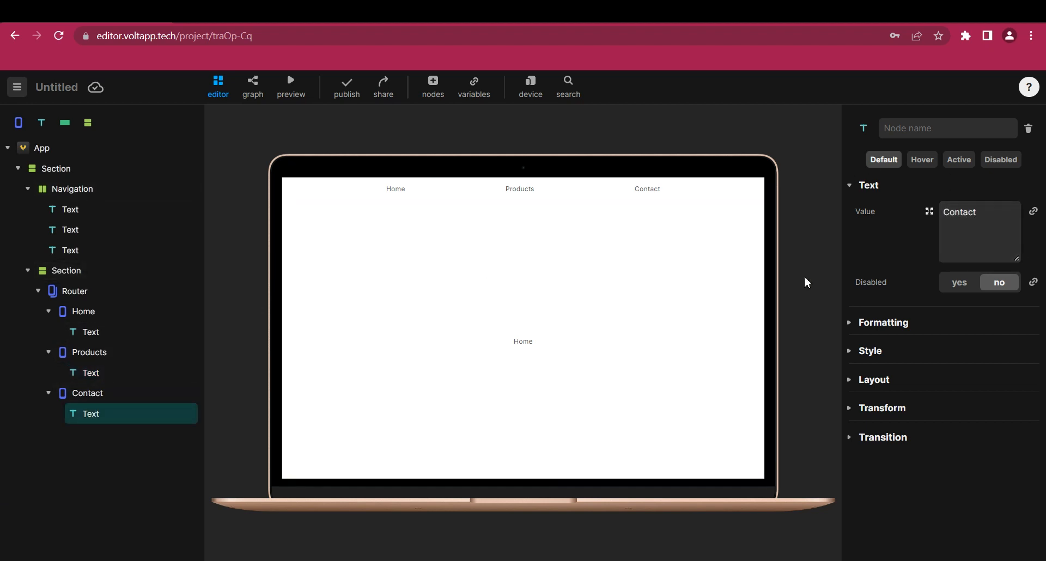
Examine the Router's page previews and the paths of the Home, Products and Contact routes.
click(105, 300)
mouse_move(522, 558)
mouse_down()
mouse_move(691, 549)
mouse_move(537, 555)
mouse_up()
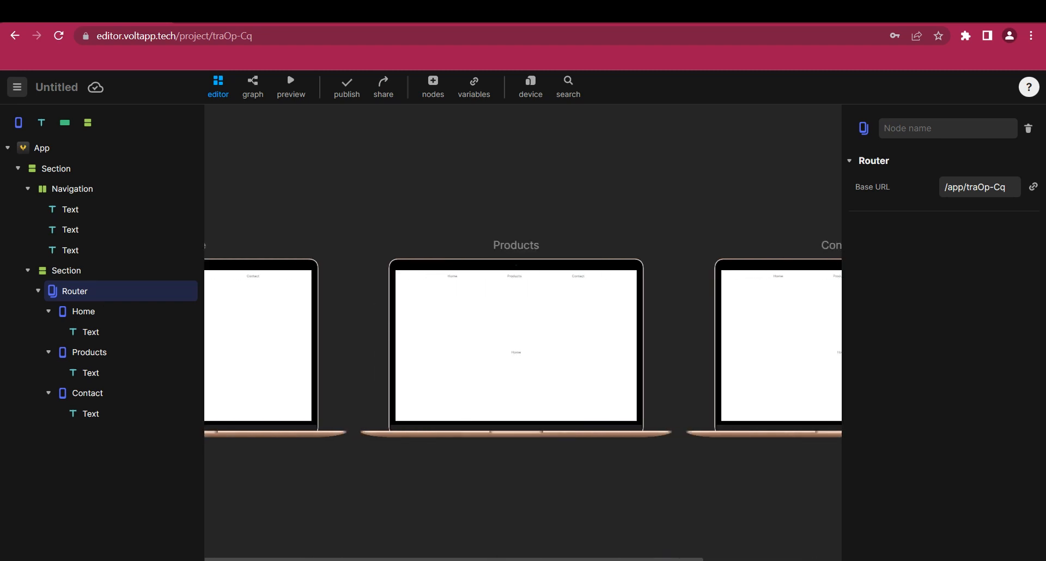
click(516, 361)
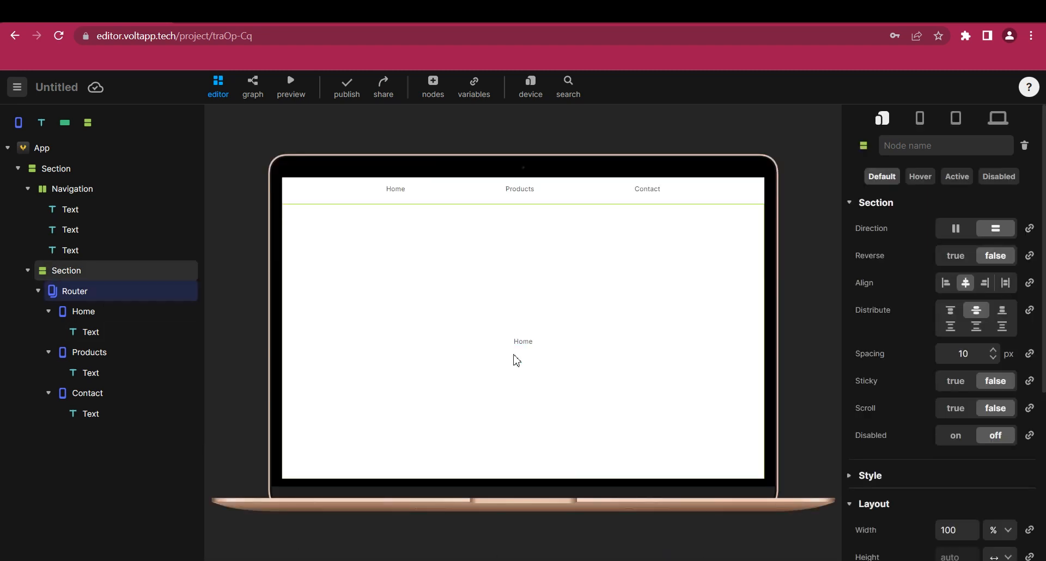
click(81, 312)
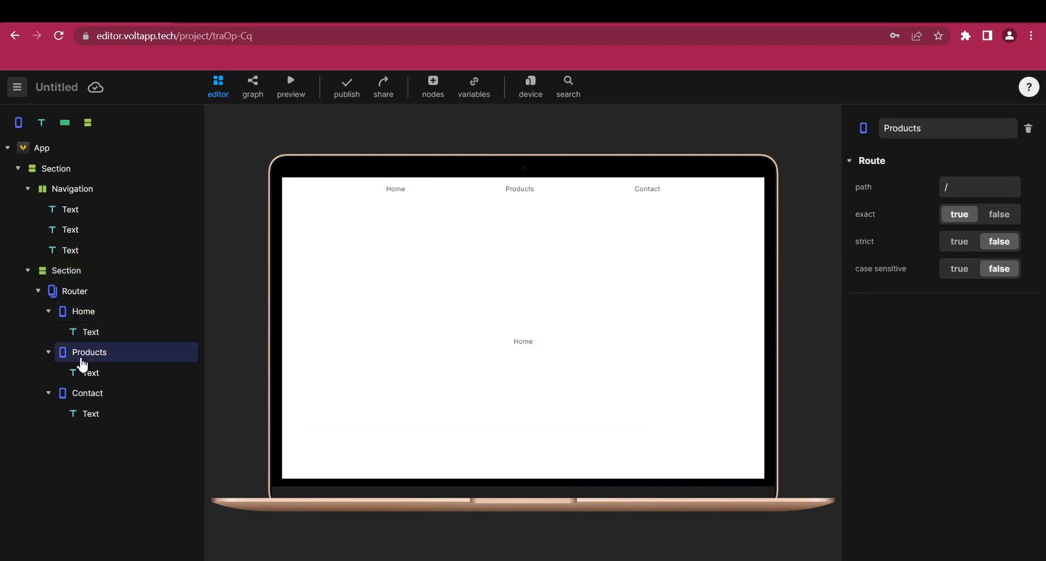
click(87, 394)
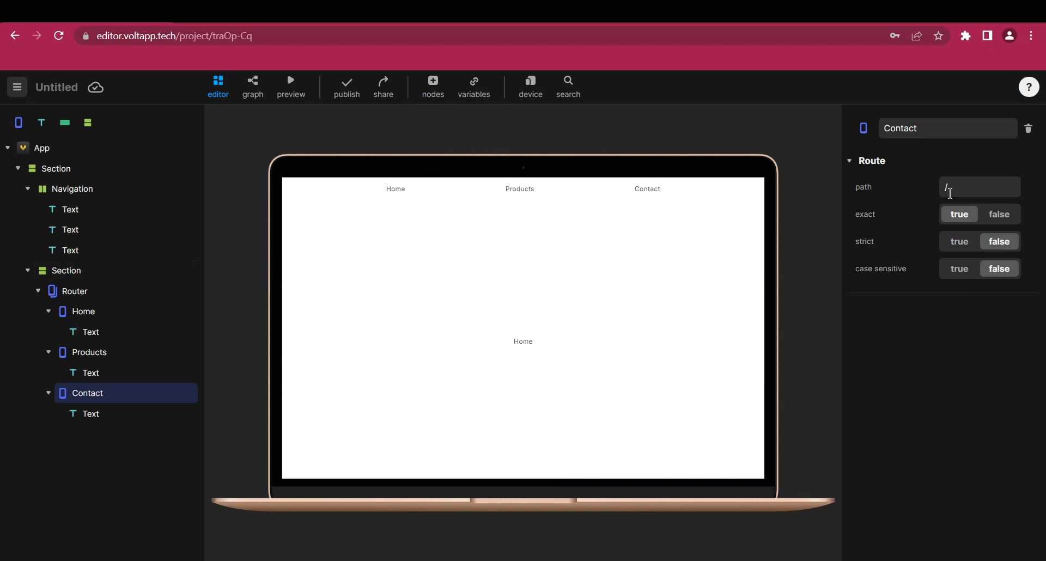
Move the Products route above Home, check the routes' paths, and restore Home as the first route.
click(82, 316)
drag(83, 317, 82, 302)
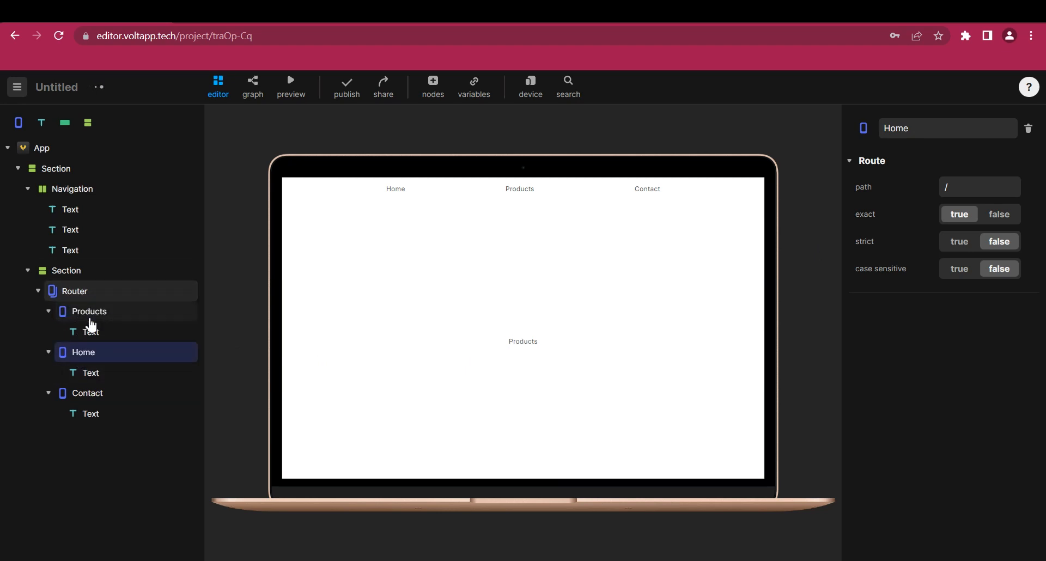
click(89, 317)
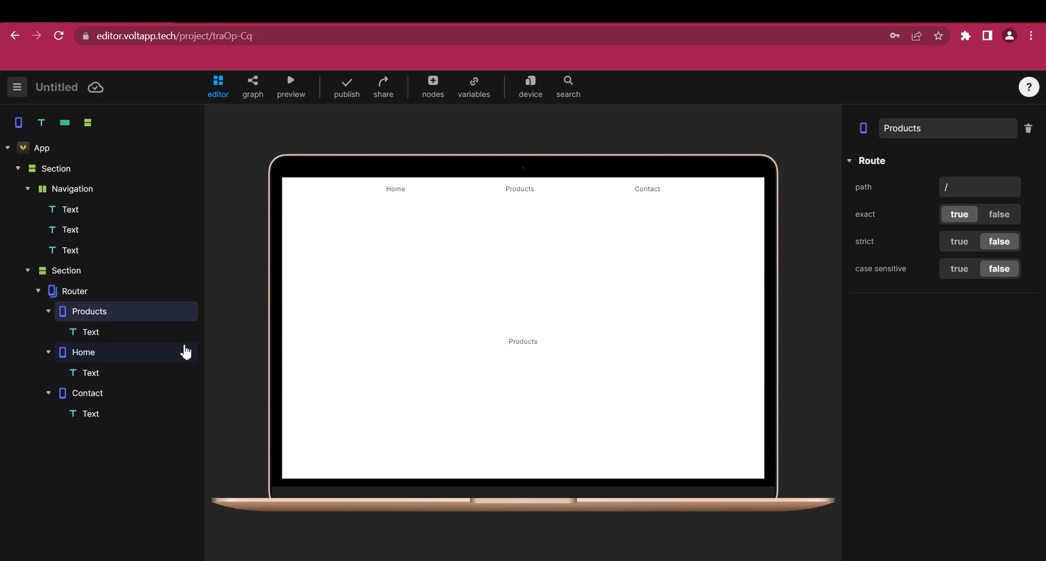
click(76, 359)
click(86, 402)
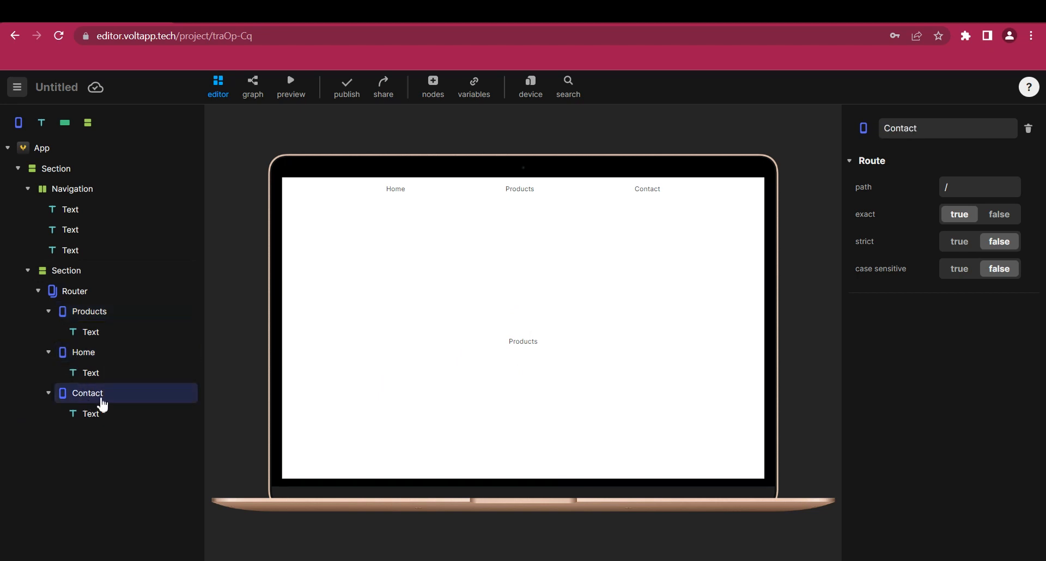
drag(76, 312, 78, 309)
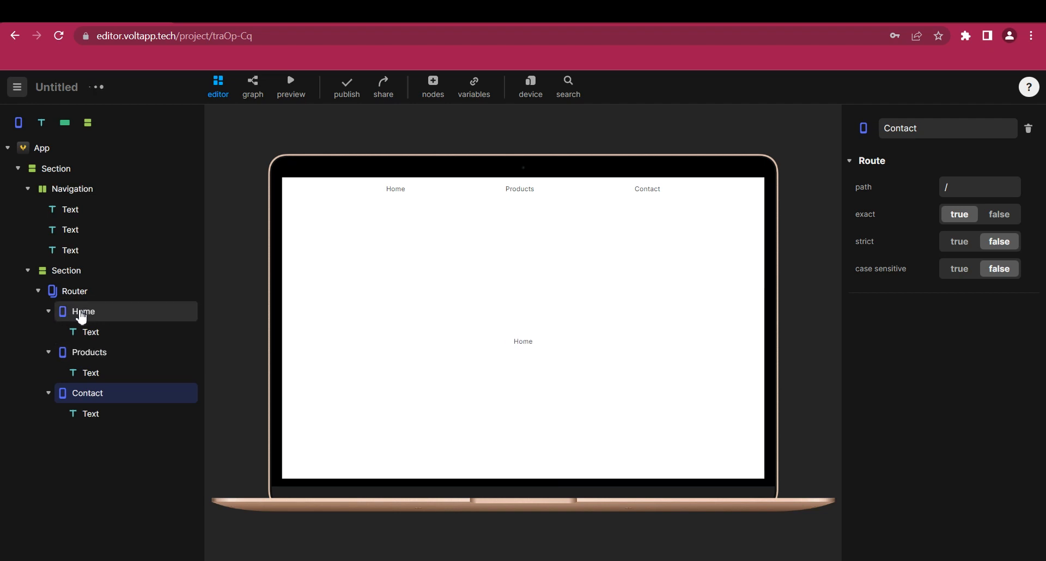
Set the Products route's path to /products and the Contact route's path to /contact.
click(103, 355)
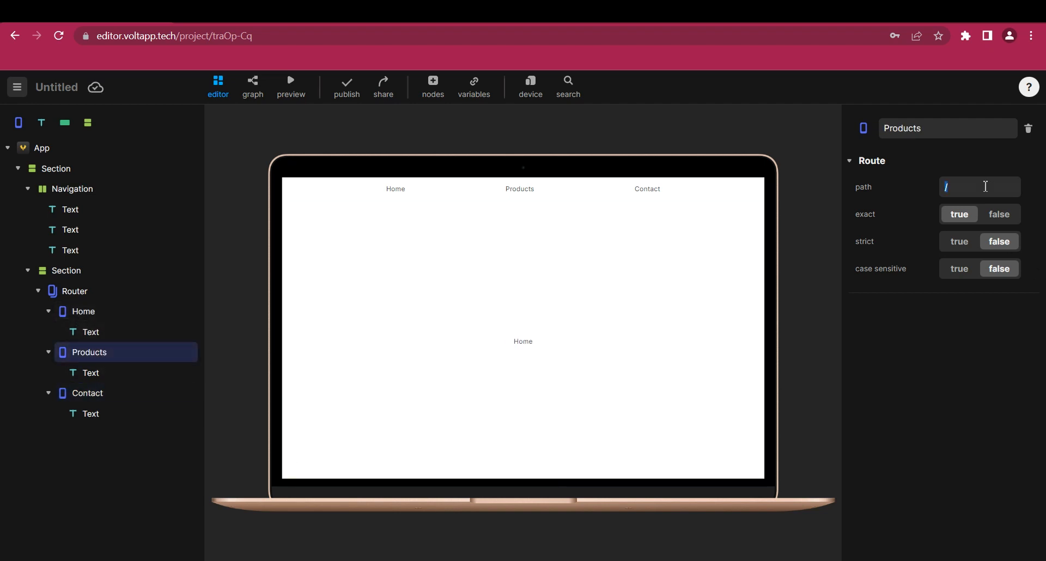
text(/products)
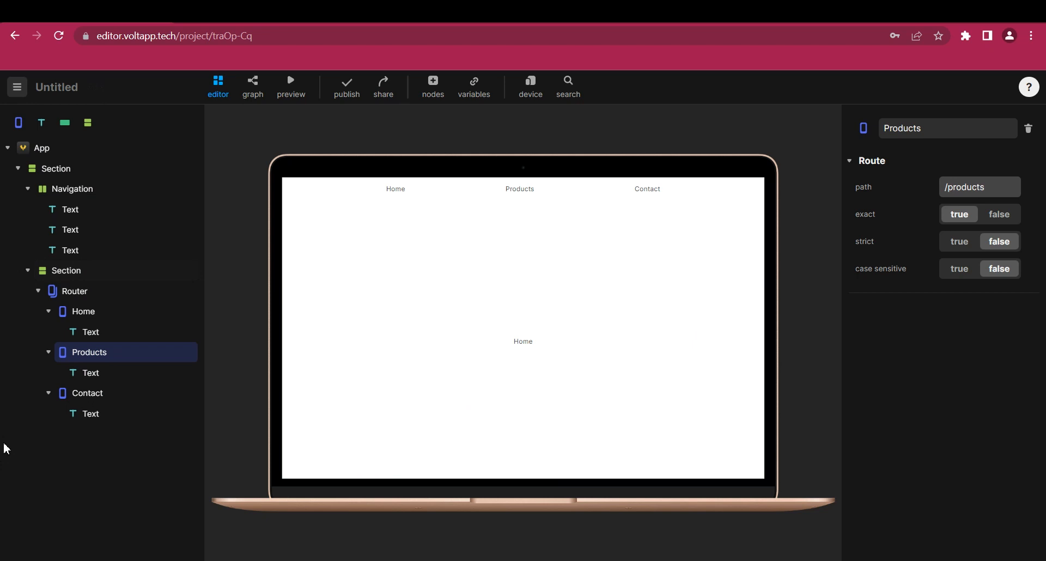
click(87, 394)
click(966, 183)
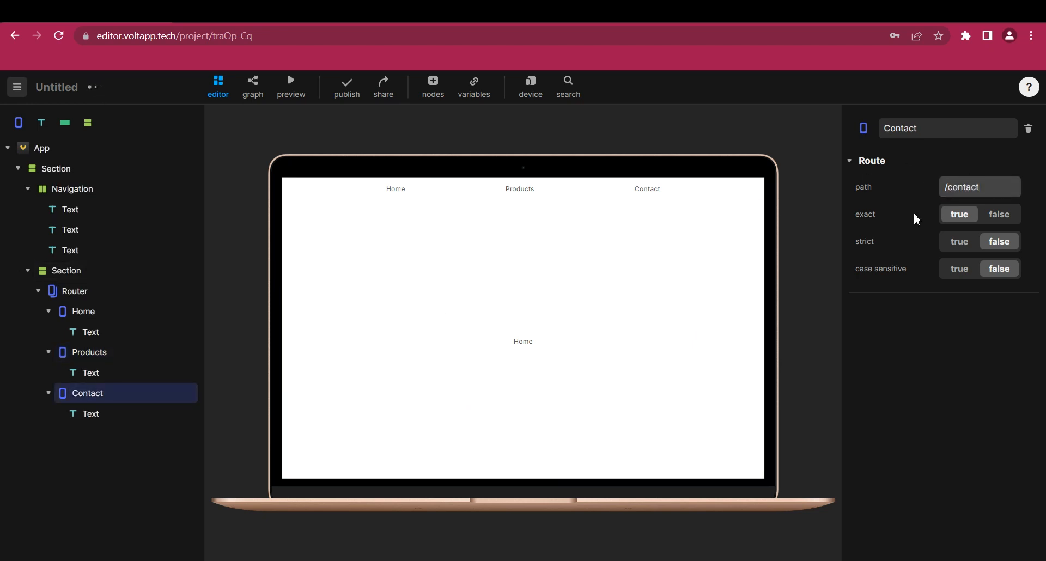
Check the Home route's path and the page previews of all the Router's routes.
click(114, 314)
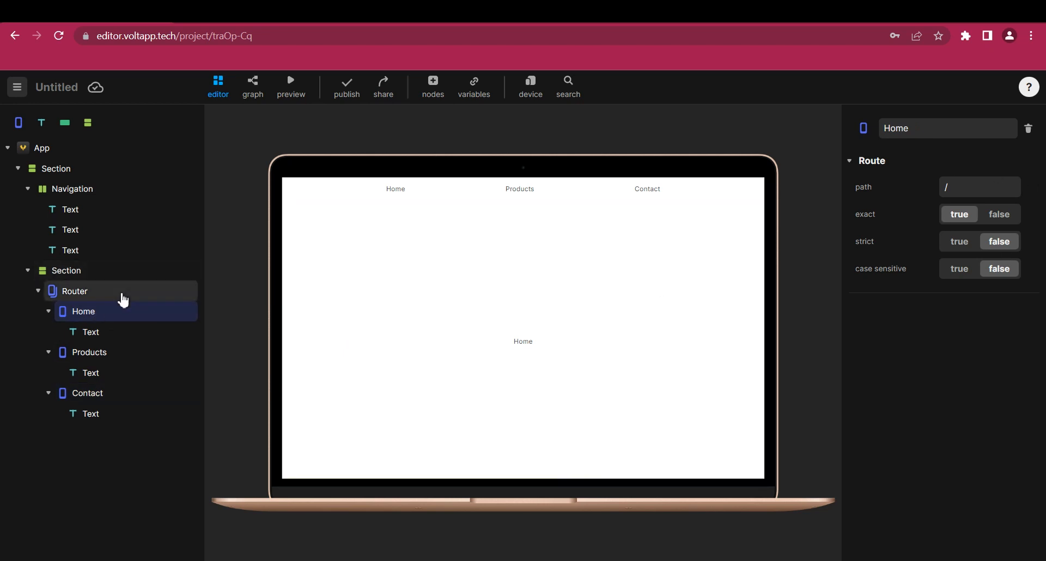
click(210, 320)
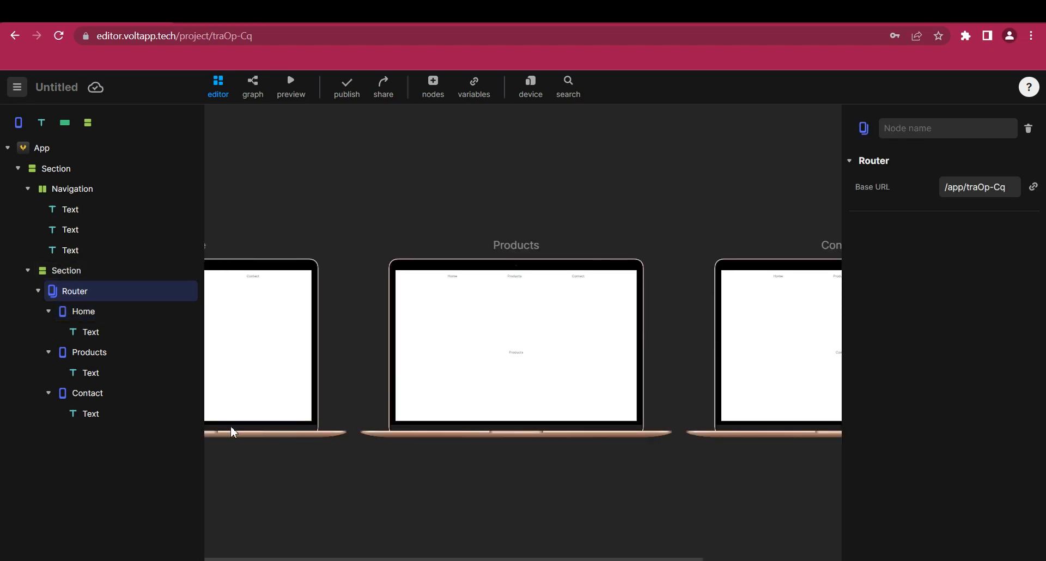
click(120, 312)
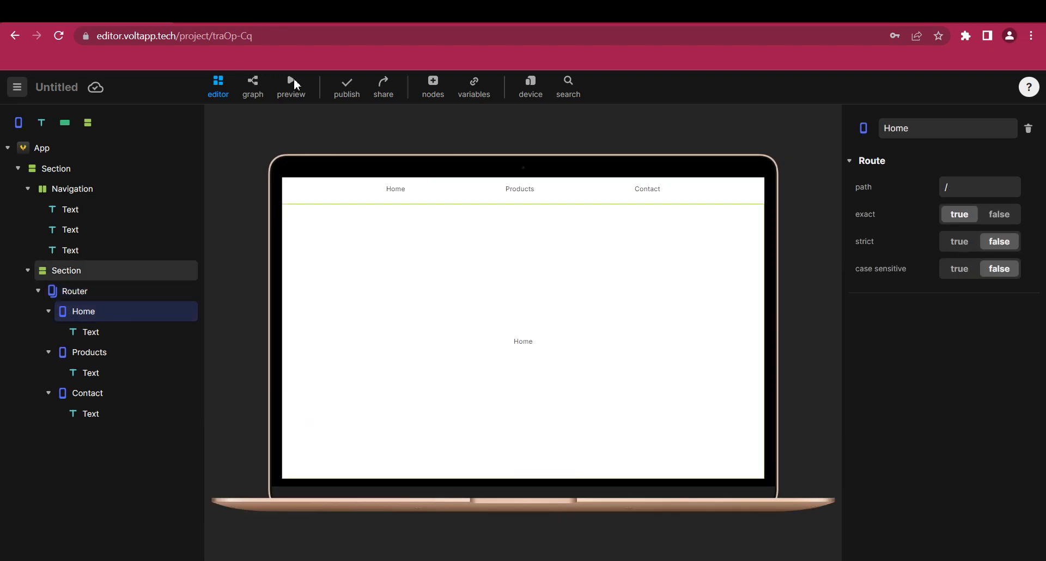
Create a single select variable named currentRoute on the top-level section.
click(71, 172)
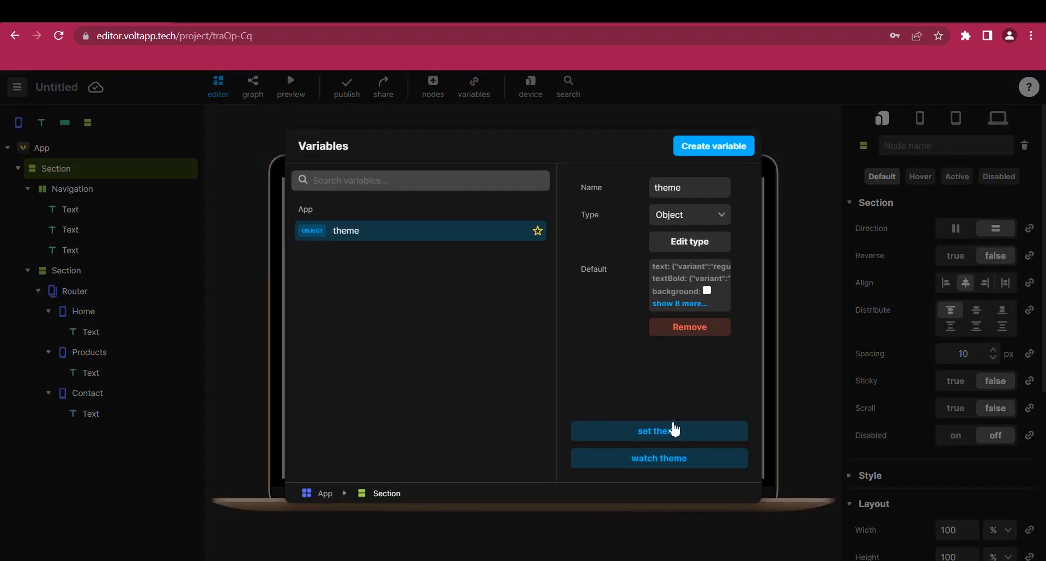
click(710, 146)
click(705, 188)
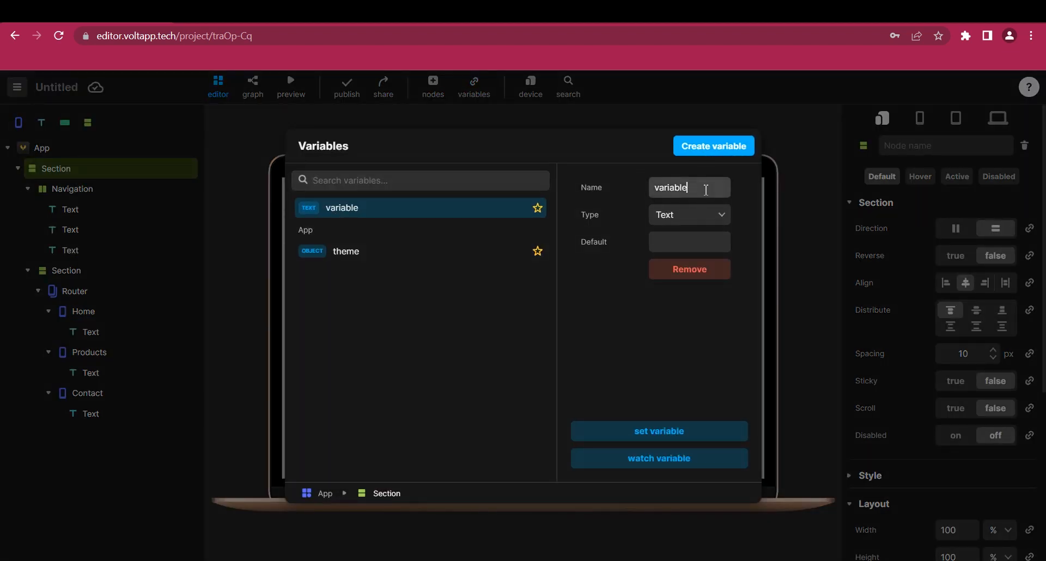
click(720, 217)
click(710, 310)
Give the currentRoute variable the options home, products and contact, with home as the default.
click(690, 246)
click(690, 246)
click(690, 246)
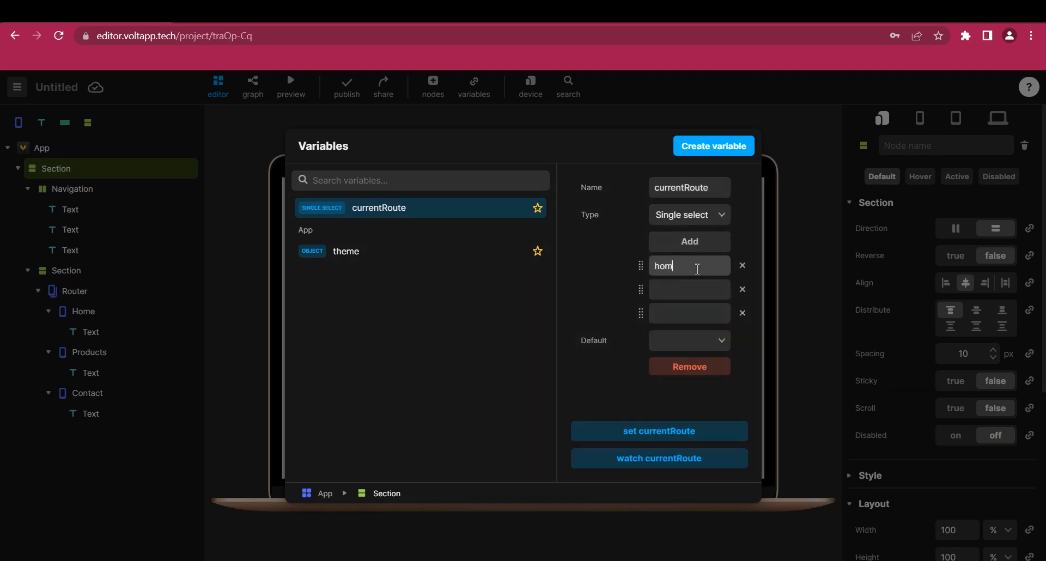
click(695, 299)
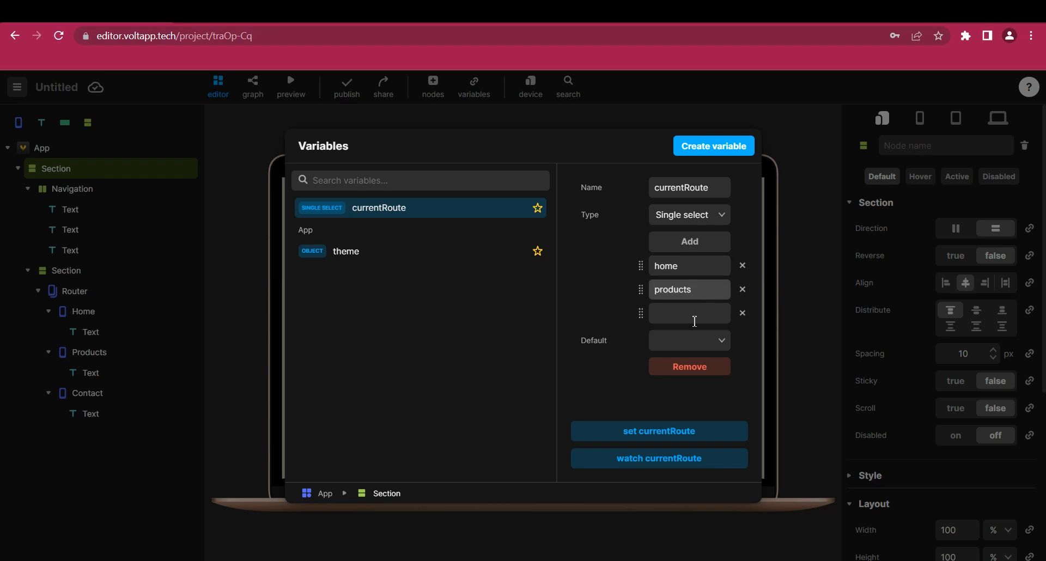
click(694, 322)
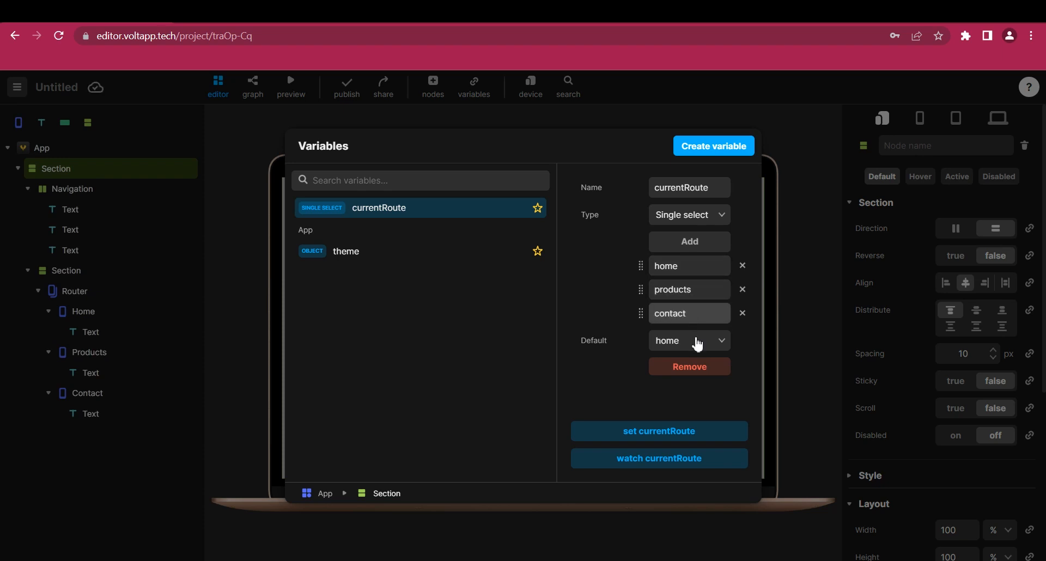
click(579, 125)
Add a click event to the Home navigation text's graph and connect it to a set currentRoute block.
click(87, 216)
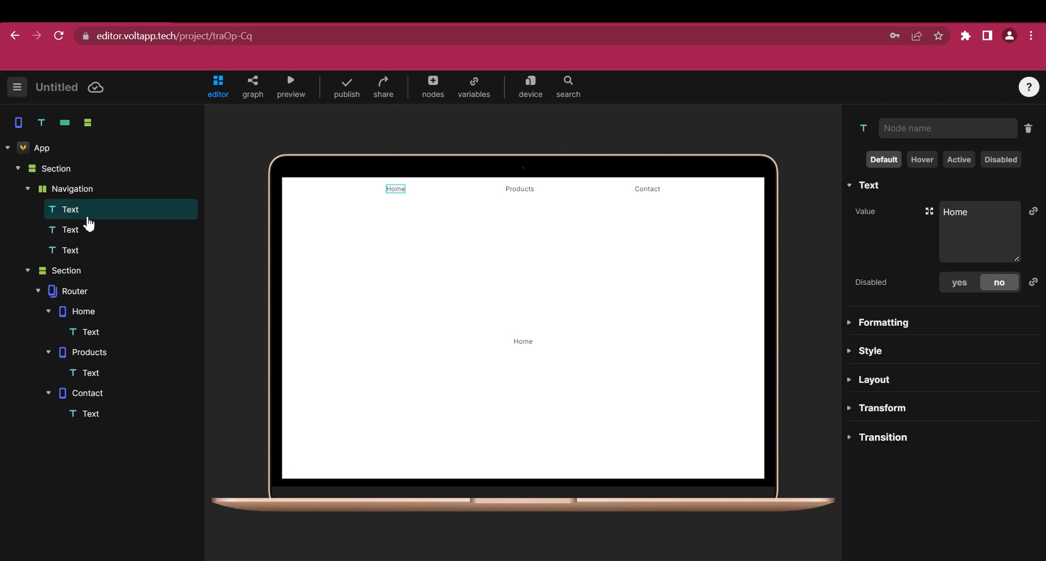
click(254, 89)
right_click(398, 201)
click(420, 216)
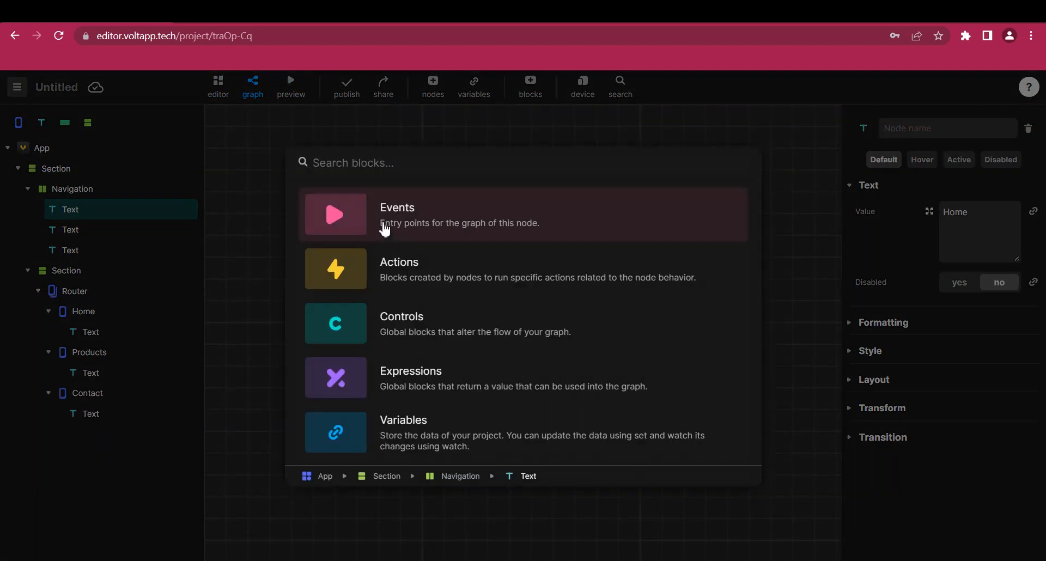
click(385, 228)
drag(344, 267, 274, 267)
drag(280, 267, 375, 283)
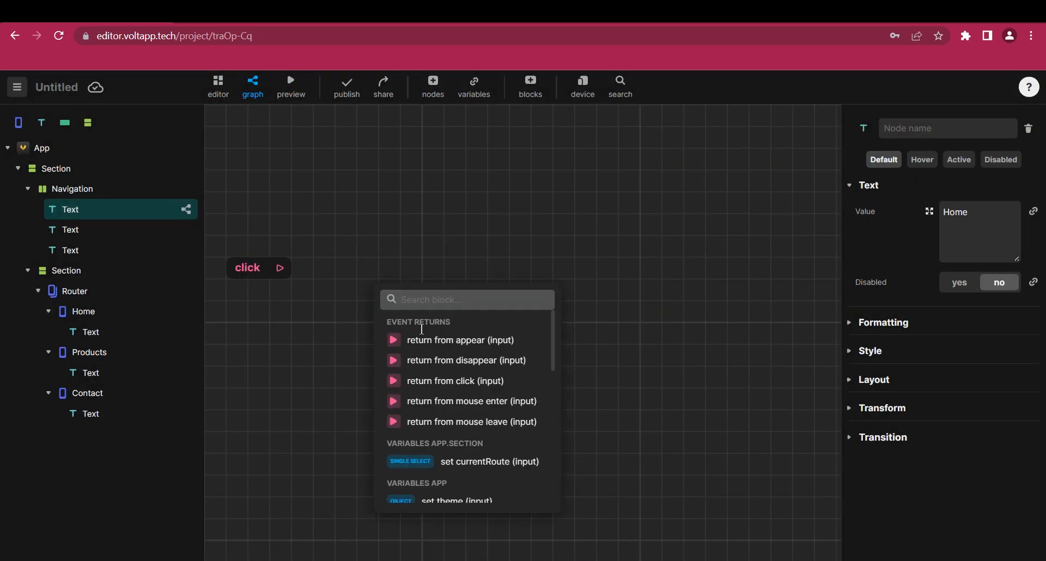
click(490, 462)
Copy the Home text's graph blocks into the Products navigation text's graph and set currentRoute to products there.
drag(250, 332, 467, 198)
right_click(456, 235)
key(Escape)
click(98, 230)
right_click(369, 264)
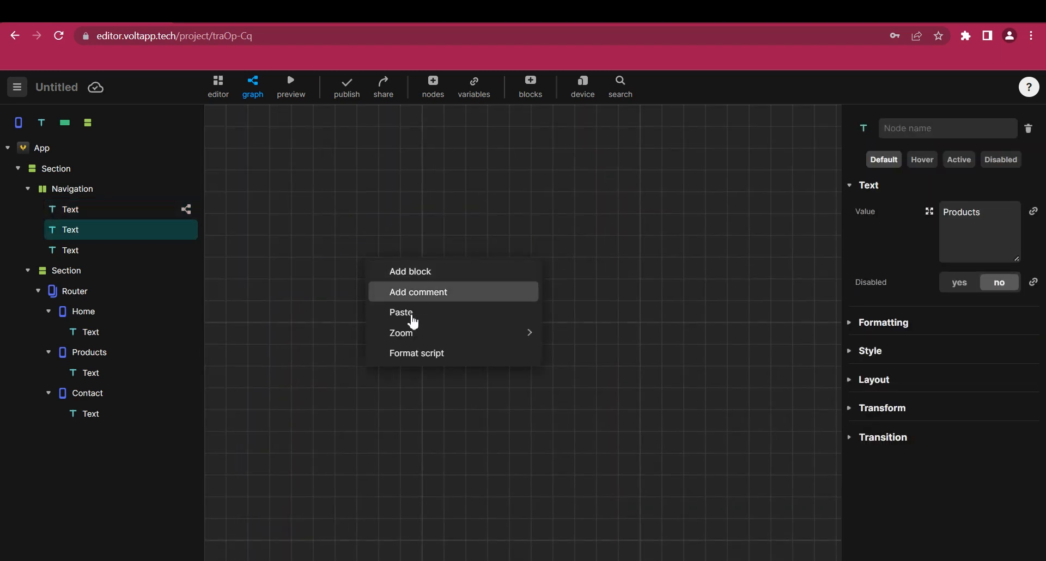
click(410, 314)
click(588, 283)
click(969, 243)
click(971, 273)
click(637, 369)
Paste the copied blocks into the Contact navigation text's graph and set currentRoute to contact there.
click(122, 251)
right_click(491, 243)
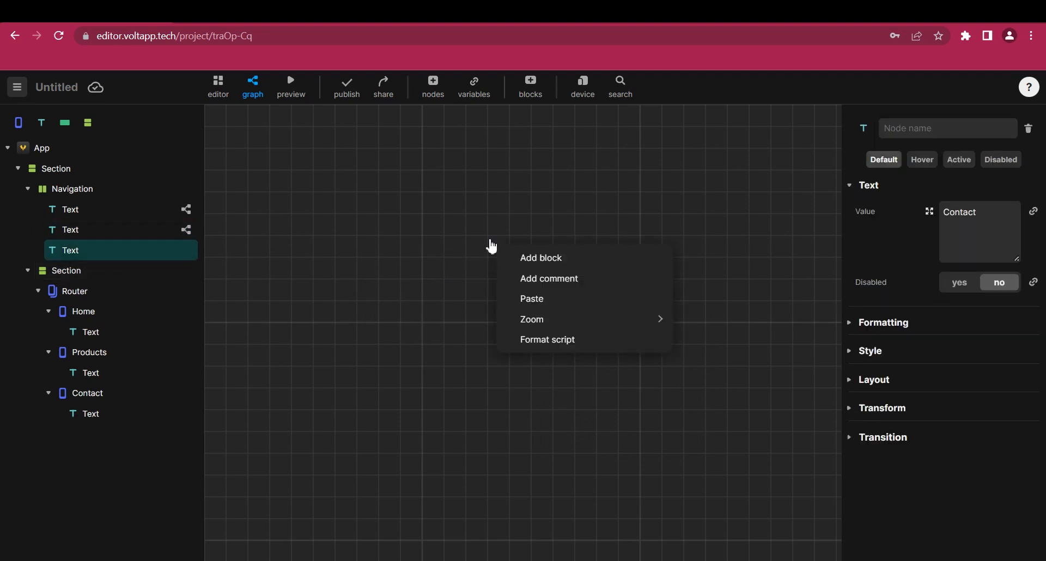
click(519, 300)
click(765, 274)
click(1011, 250)
click(978, 285)
click(737, 327)
Add a watch currentRoute block to the Router's graph.
click(127, 289)
right_click(410, 240)
click(455, 253)
click(446, 419)
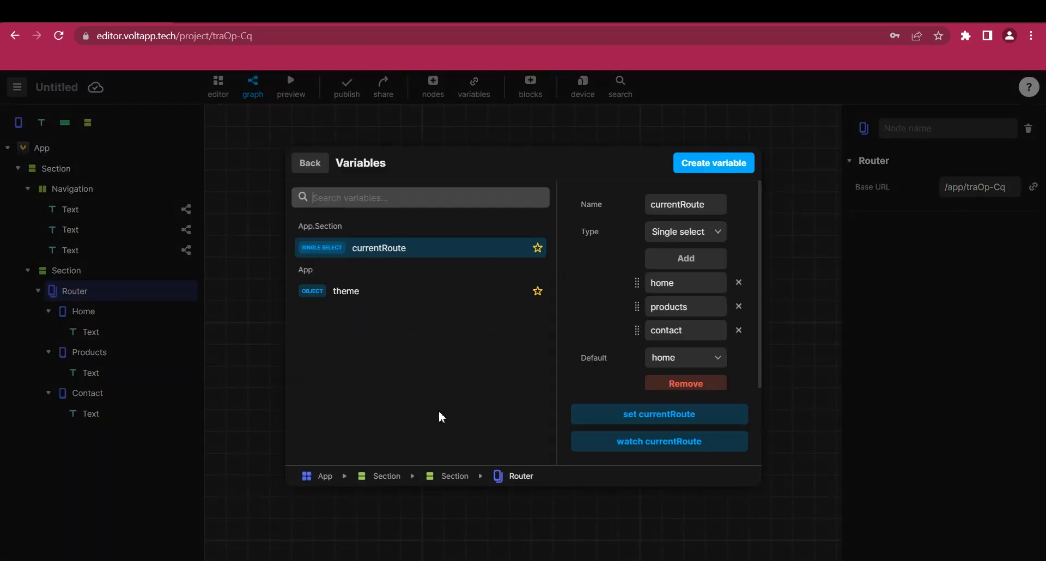
click(665, 442)
Connect the watch block to a switch single select block and bind its single select input to currentRoute.
drag(437, 256, 480, 270)
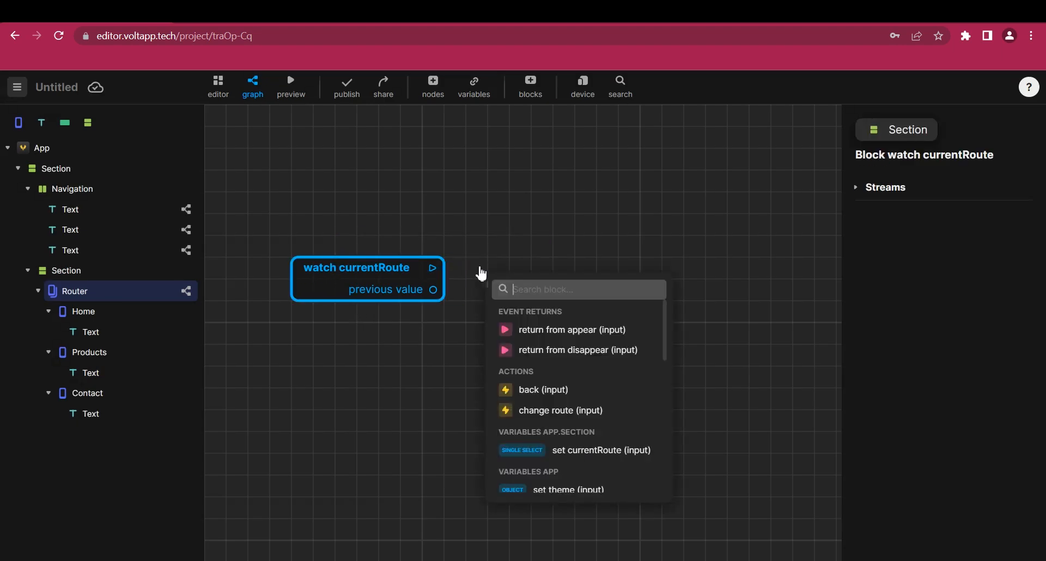
scroll(588, 414, down, 5)
click(598, 440)
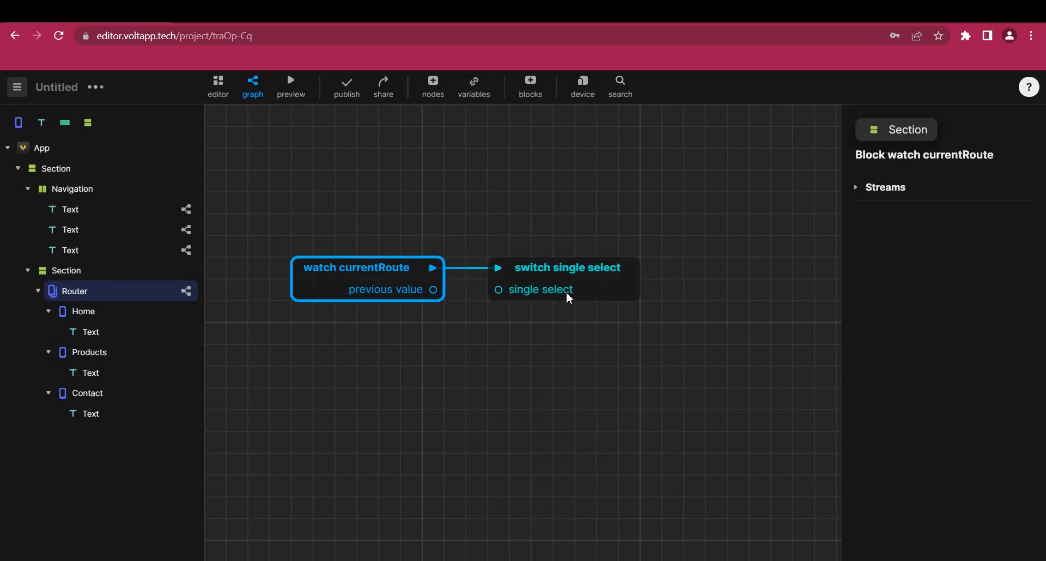
click(569, 298)
click(1002, 216)
click(929, 277)
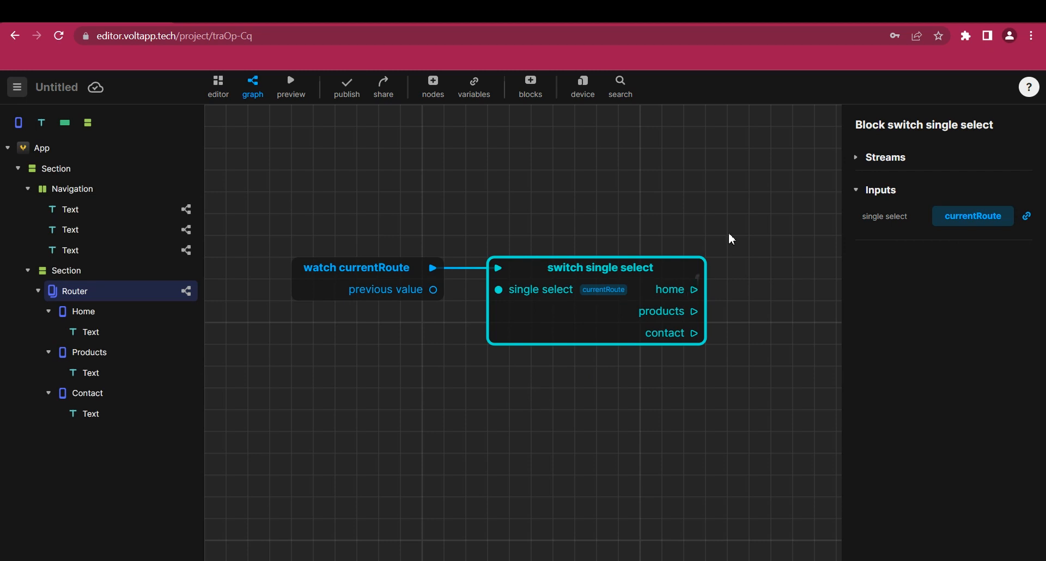
Connect a separate change route block to each of the switch block's home, products and contact outputs.
drag(731, 239, 751, 226)
click(795, 361)
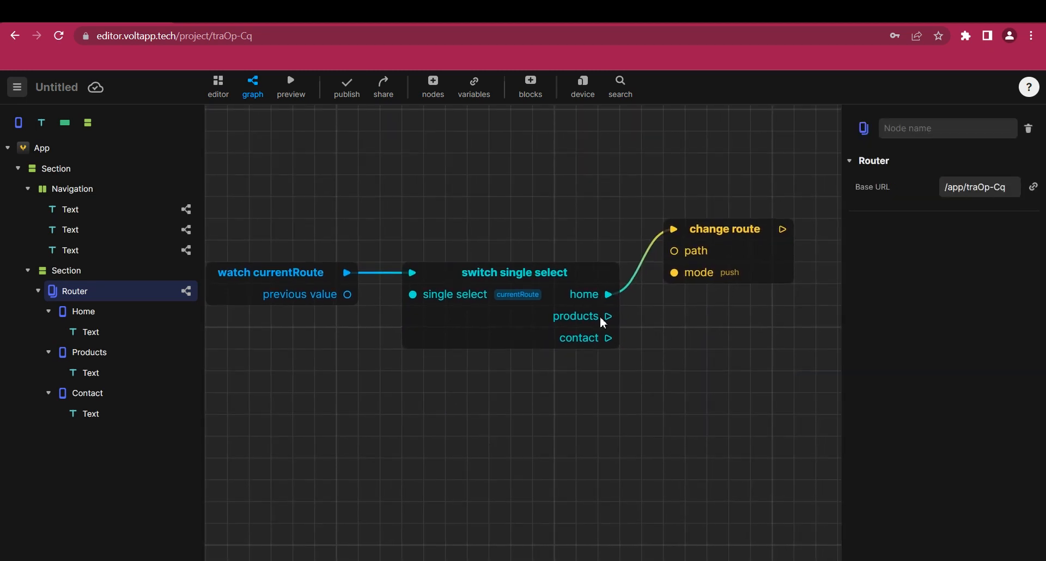
drag(701, 318, 702, 318)
click(747, 456)
drag(647, 415, 648, 417)
Set the change route paths to / for home, /products for products and /contact for contact.
click(701, 327)
click(720, 257)
text(/)
click(725, 344)
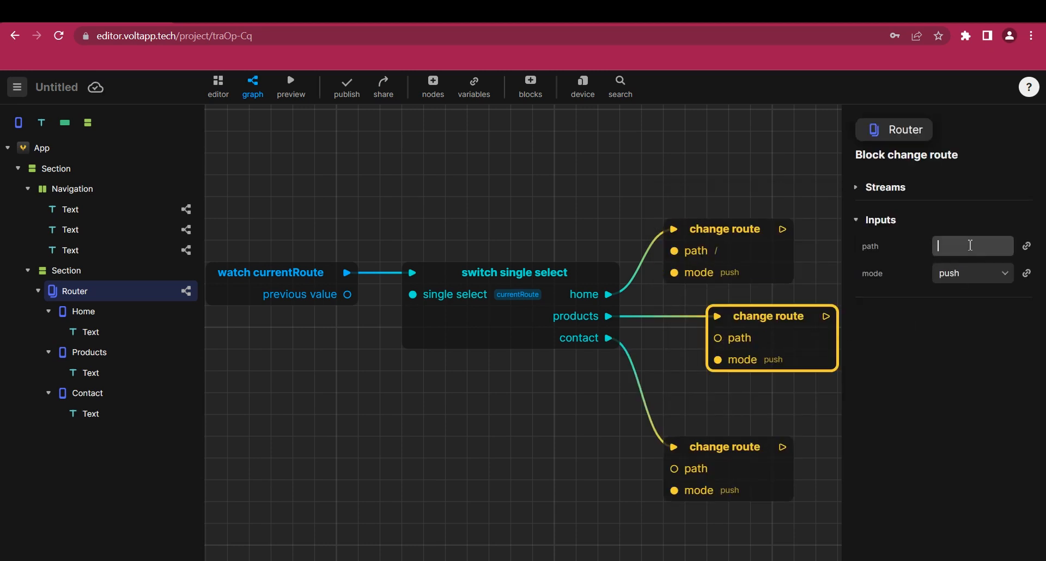
text(/produitcts)
click(724, 468)
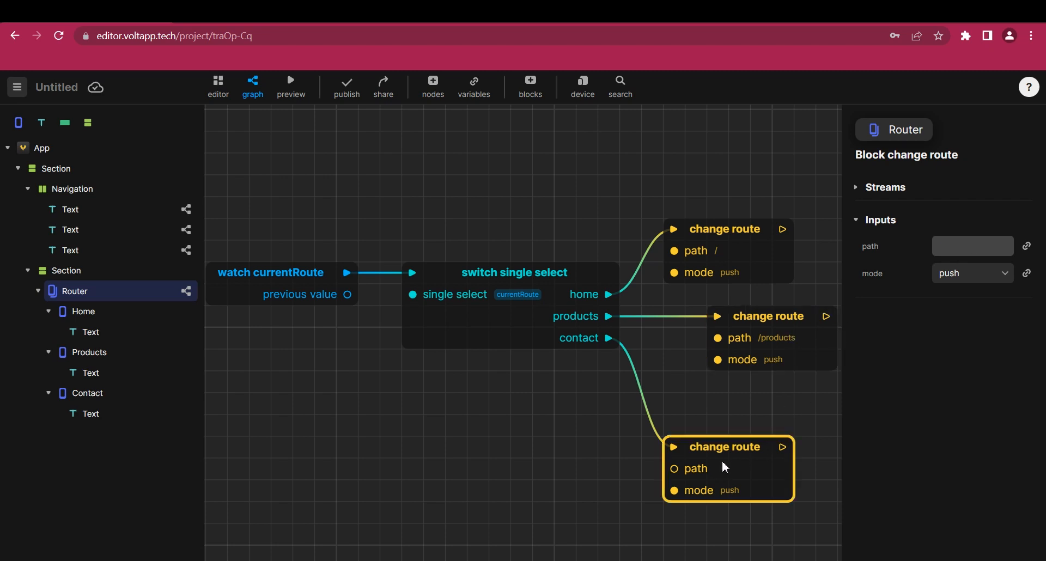
click(969, 243)
text(/c)
text(i)
click(802, 398)
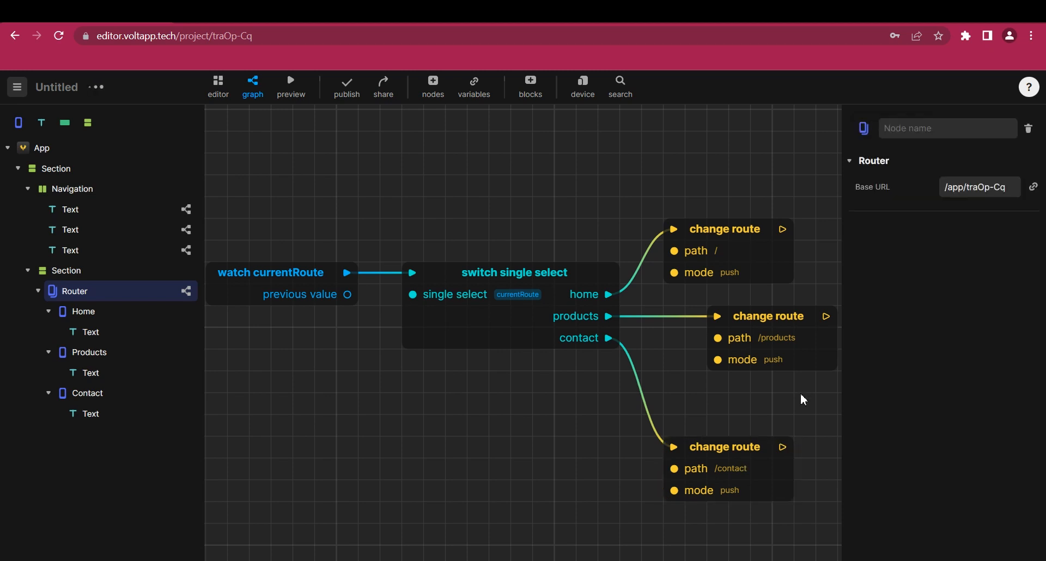
Preview the app and test the Products, Contact and Home navigation links.
click(293, 96)
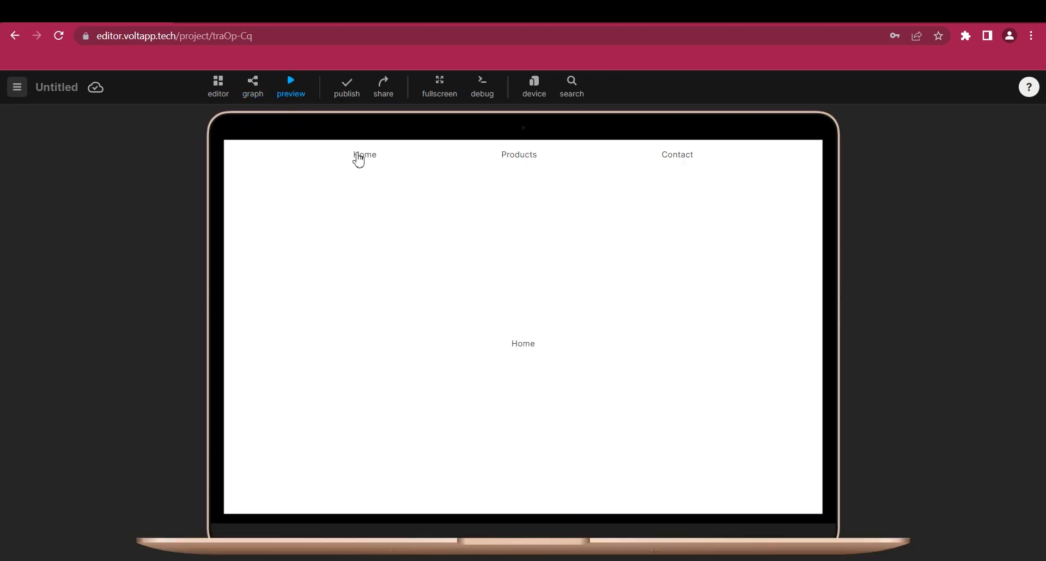
click(521, 160)
click(684, 158)
click(372, 159)
click(254, 90)
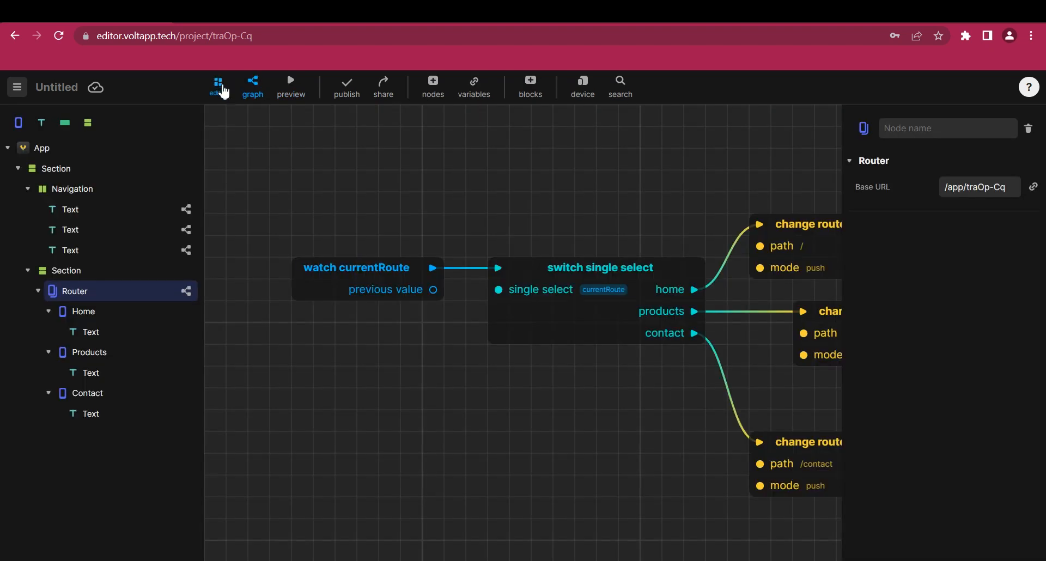
Add a route named Product to the Router and set its path to /product/:id.
click(218, 87)
click(69, 314)
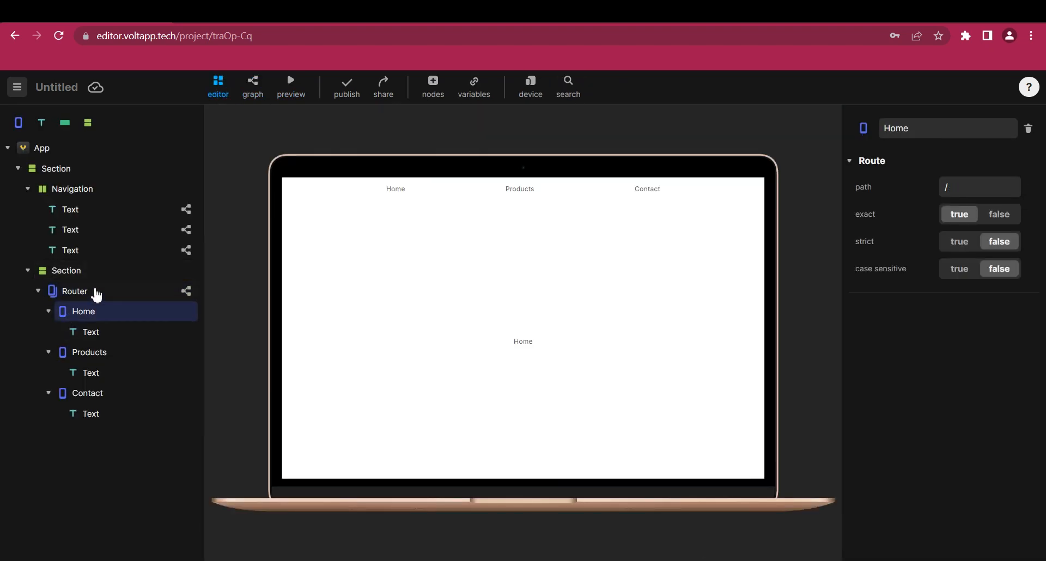
click(438, 96)
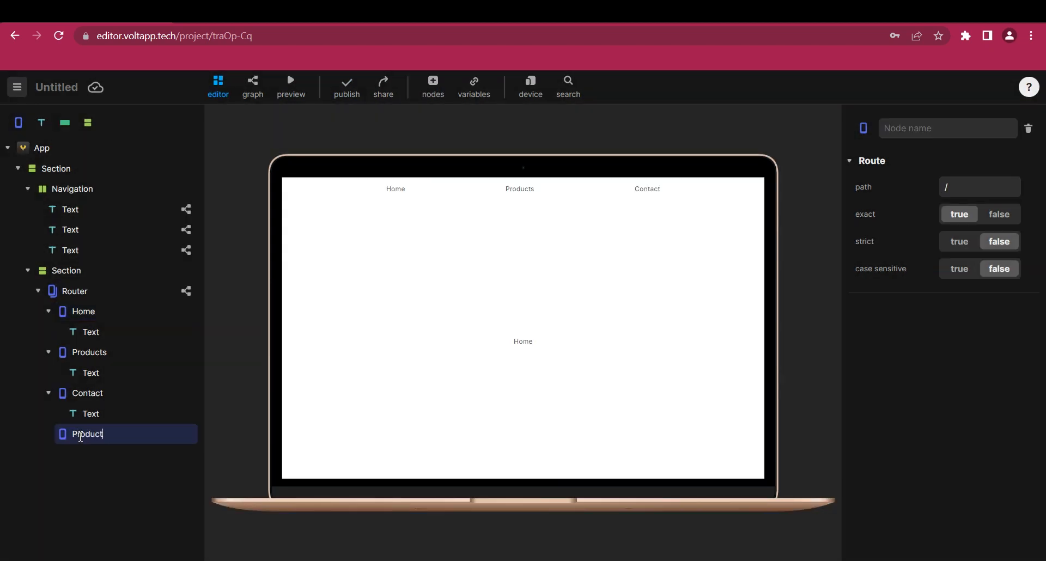
double_click(967, 187)
text(/product)
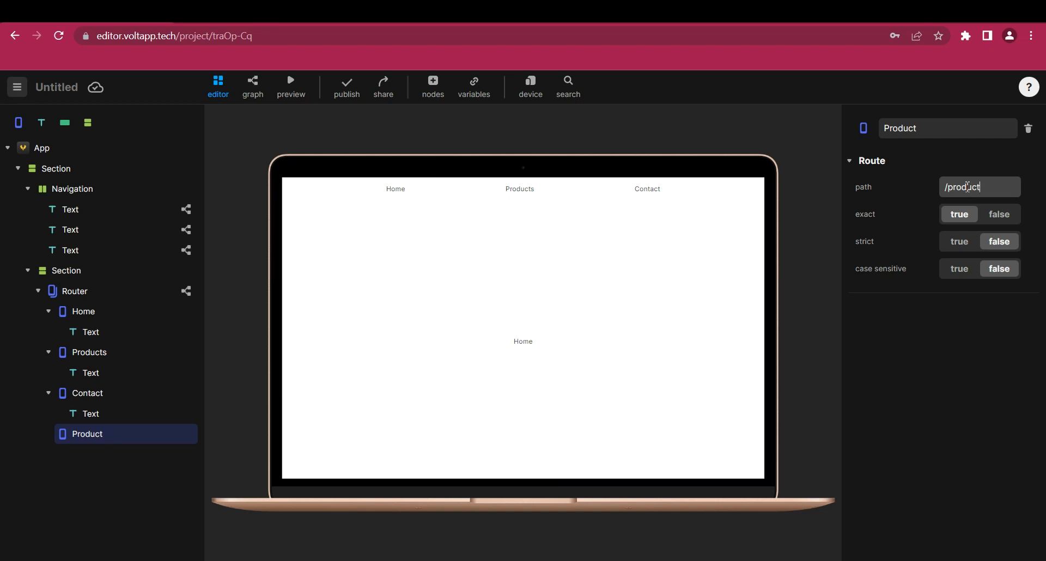
text(/:id)
click(828, 236)
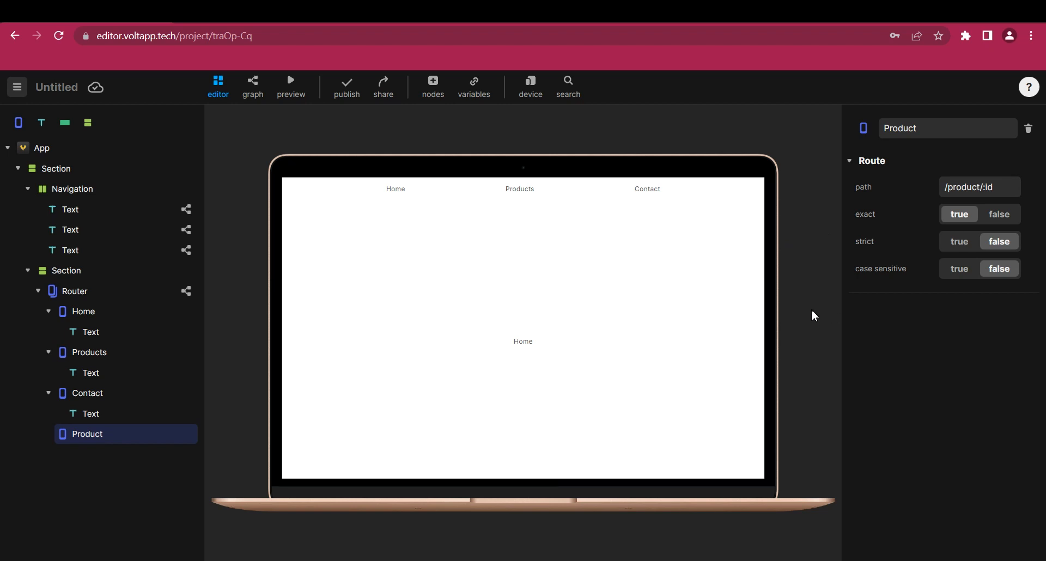
Add a text to the Product route and bind its value to routeParams.id.
drag(41, 123, 89, 442)
click(89, 455)
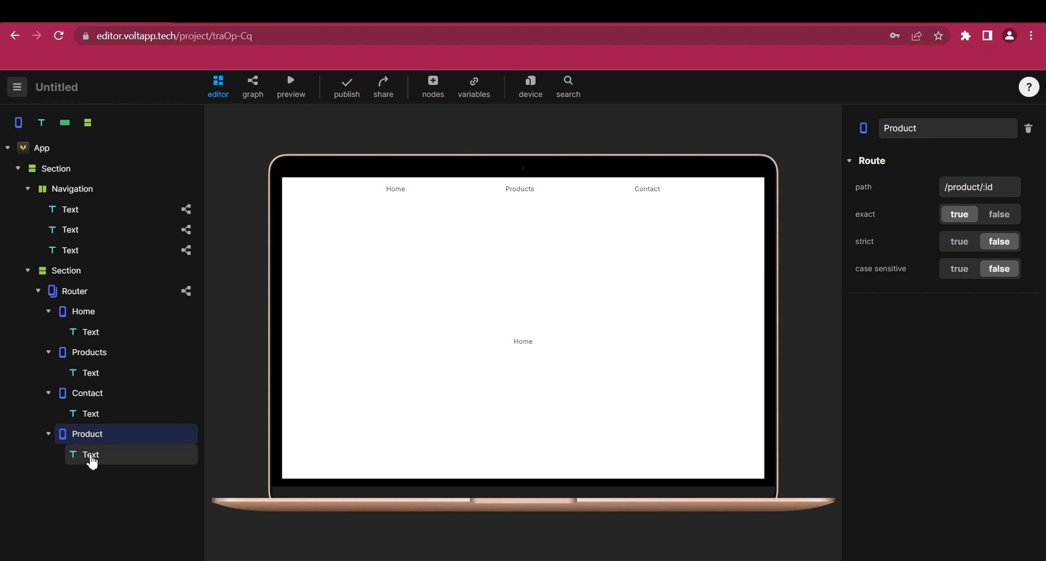
click(1033, 212)
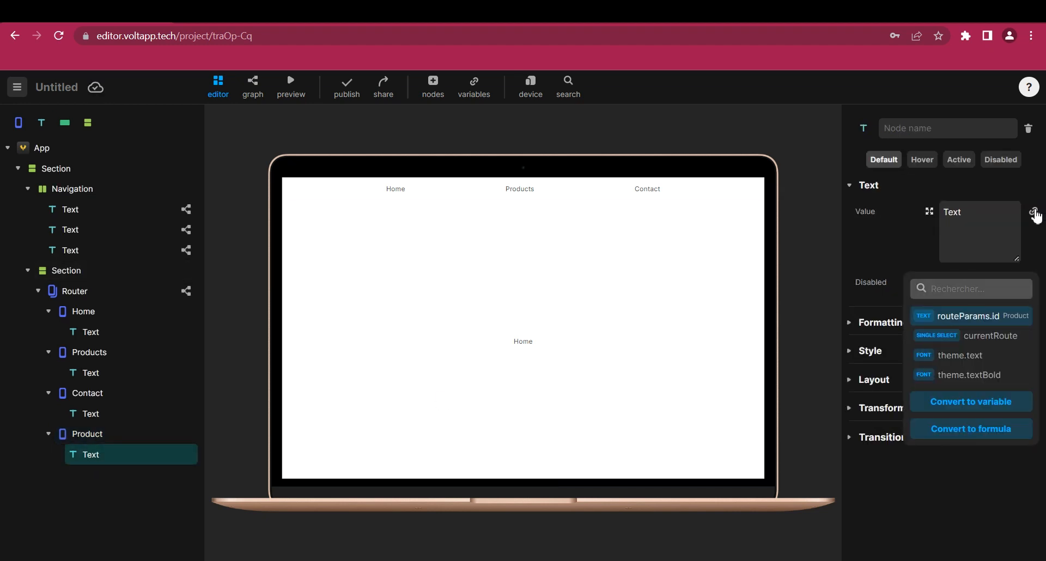
click(980, 320)
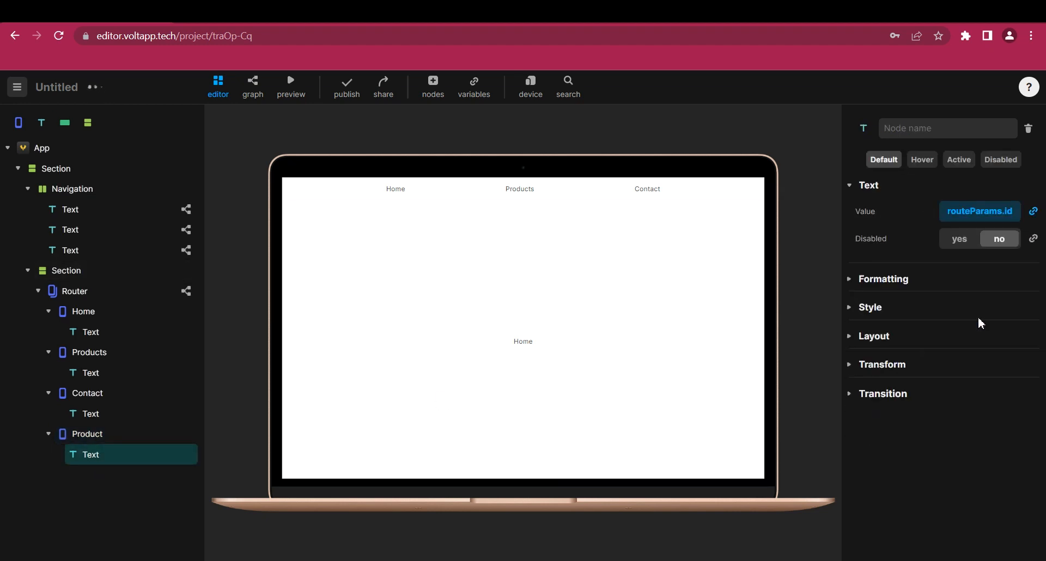
click(101, 435)
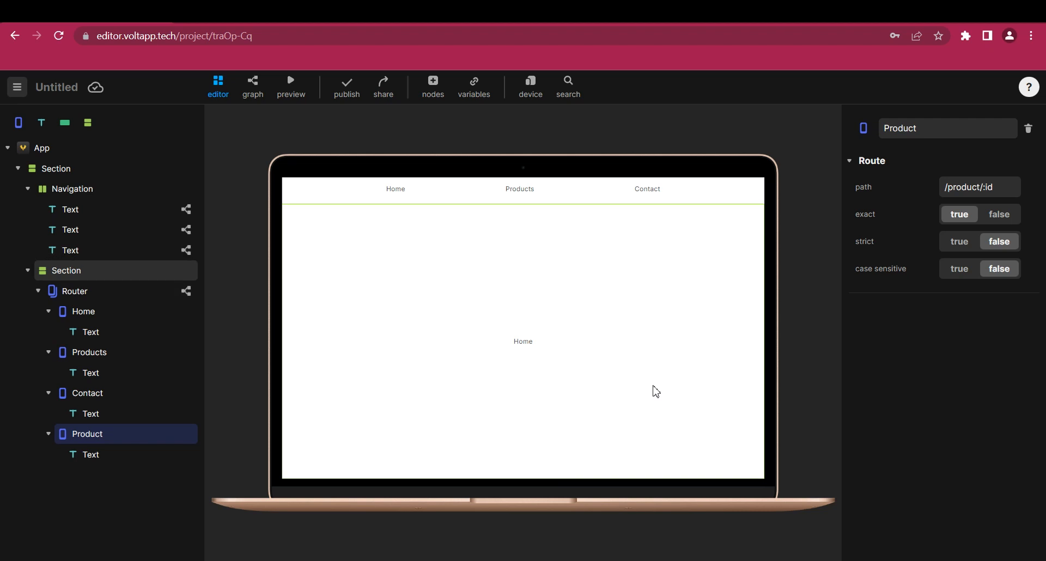
Put the Products route's text inside a new section and rename the text Product 1.
drag(88, 122, 93, 394)
double_click(104, 393)
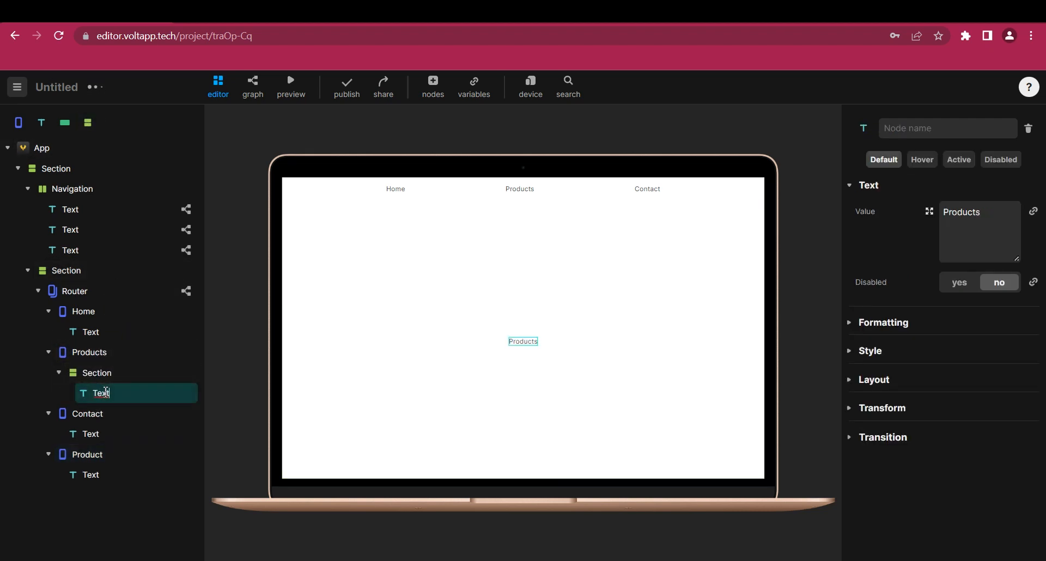
text(Product 1)
key(Return)
Duplicate the Product 1 text twice and rename the copies Product 2 and Product 3.
right_click(147, 393)
click(129, 496)
right_click(120, 397)
click(103, 496)
click(134, 414)
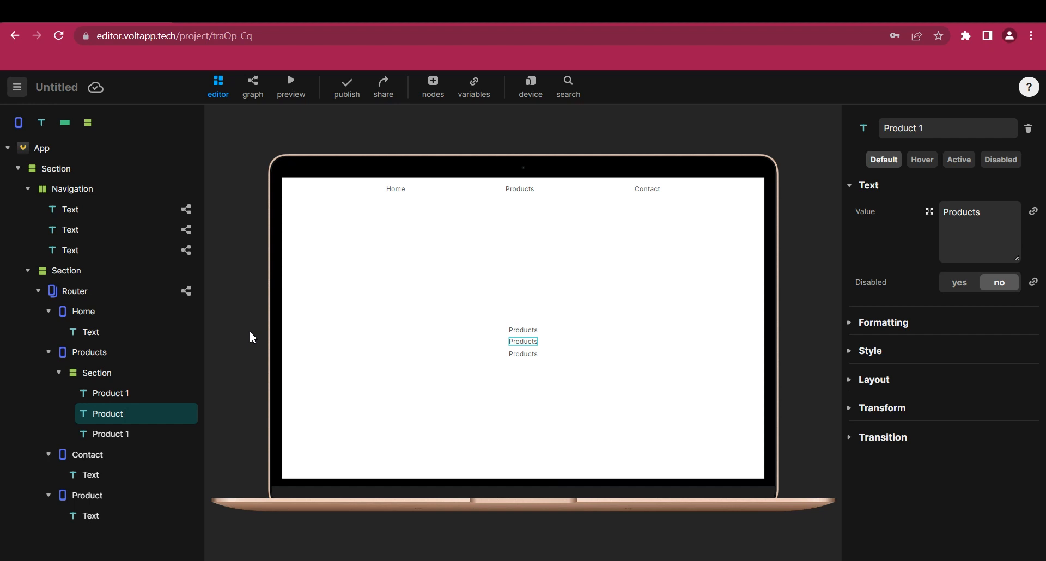
text(2)
double_click(161, 433)
key(BackSpace)
text(3)
key(Return)
Set the three product texts' values to Product 1, Product 2 and Product 3 respectively.
click(158, 394)
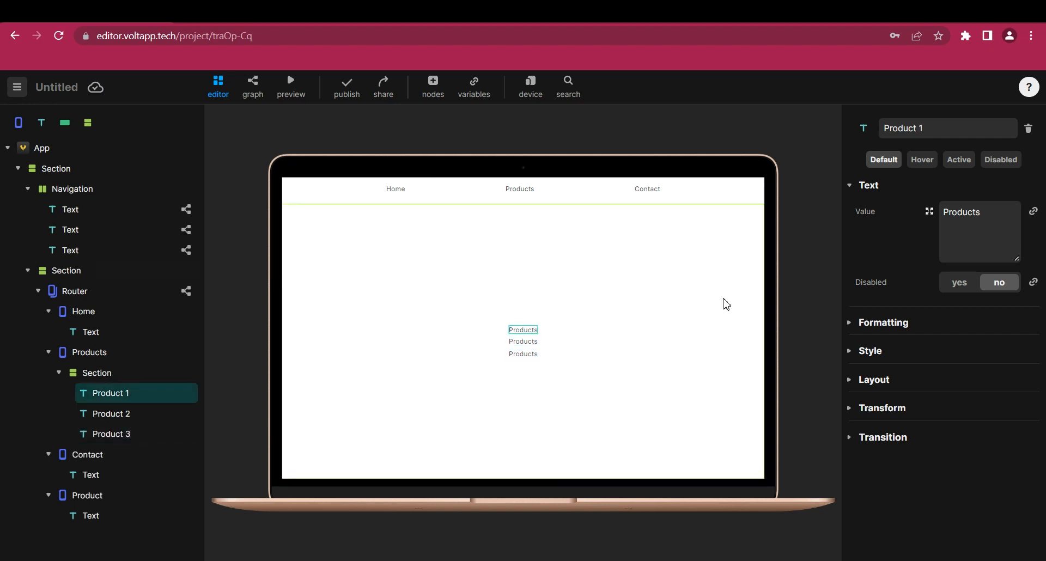
click(987, 221)
text(1)
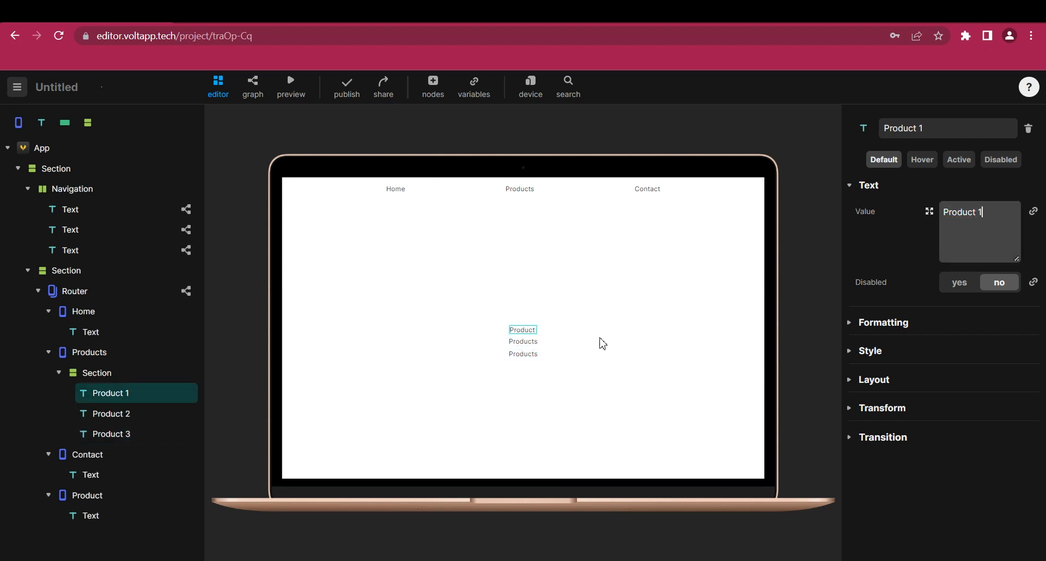
click(531, 341)
click(1006, 210)
key(BackSpace)
text(2)
click(523, 353)
double_click(1004, 221)
click(1004, 221)
key(BackSpace)
text(3)
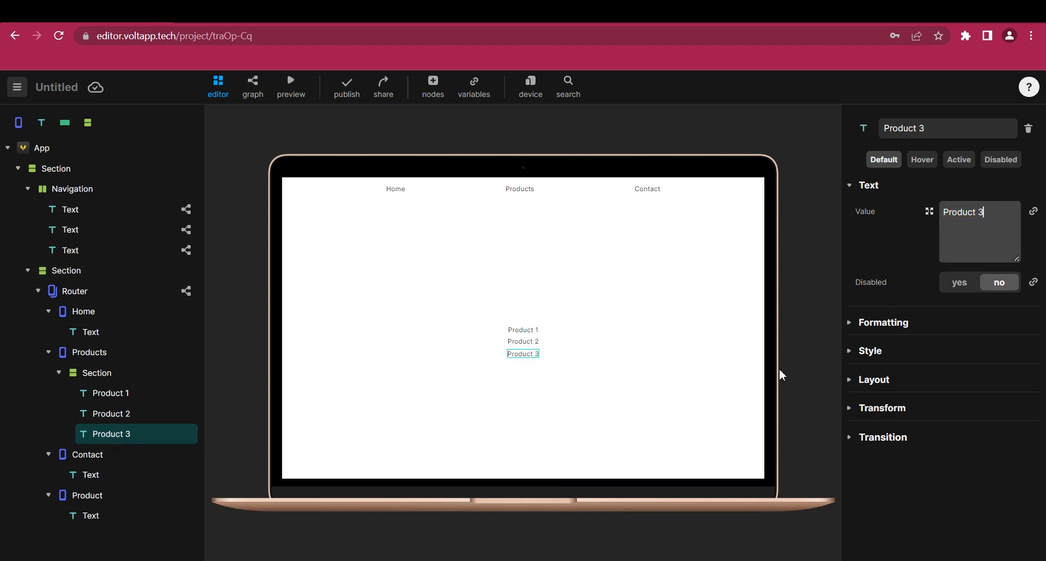
click(796, 351)
Open the graph of the Product 1 text and add a click event block to it.
click(109, 393)
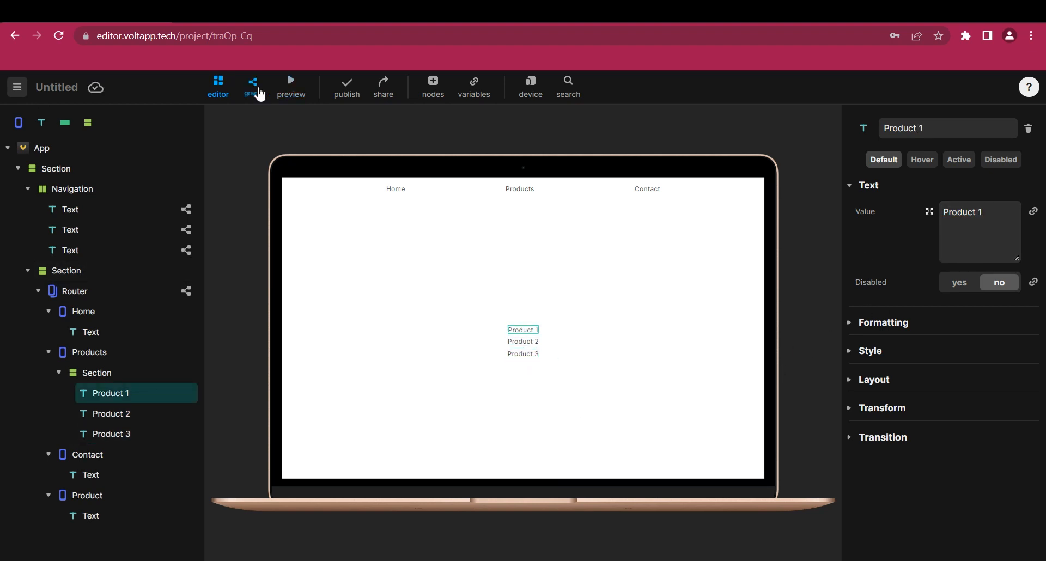
click(253, 85)
right_click(404, 199)
click(435, 212)
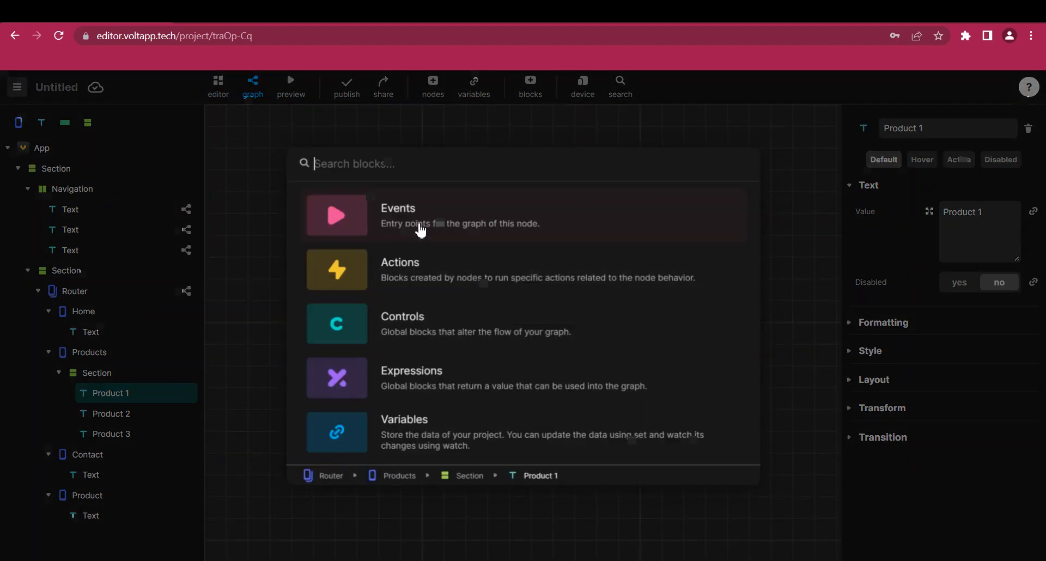
click(420, 223)
click(342, 267)
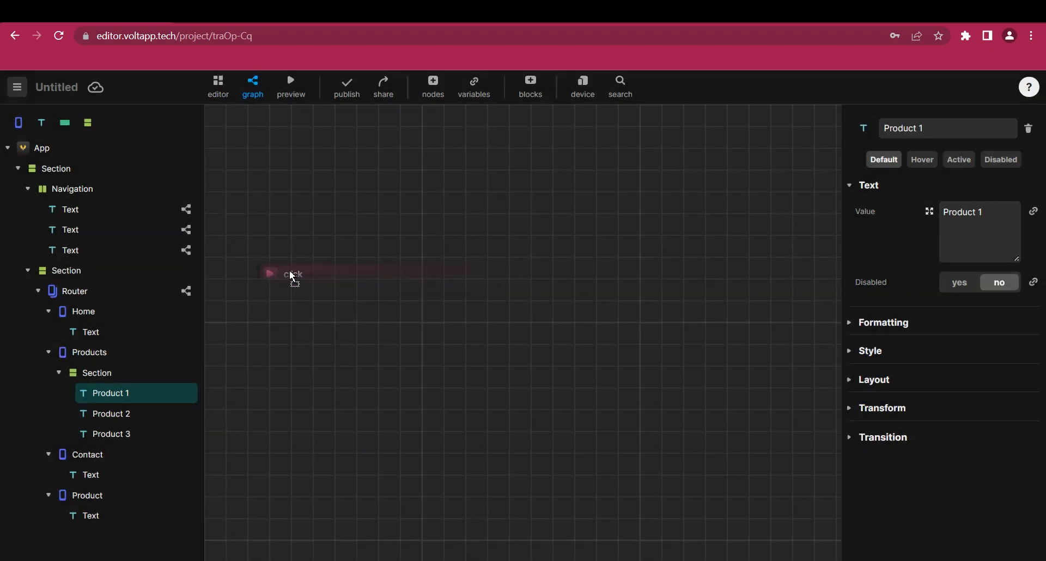
Connect the click event to a new Router change route block with the path /product/1.
drag(284, 269, 376, 280)
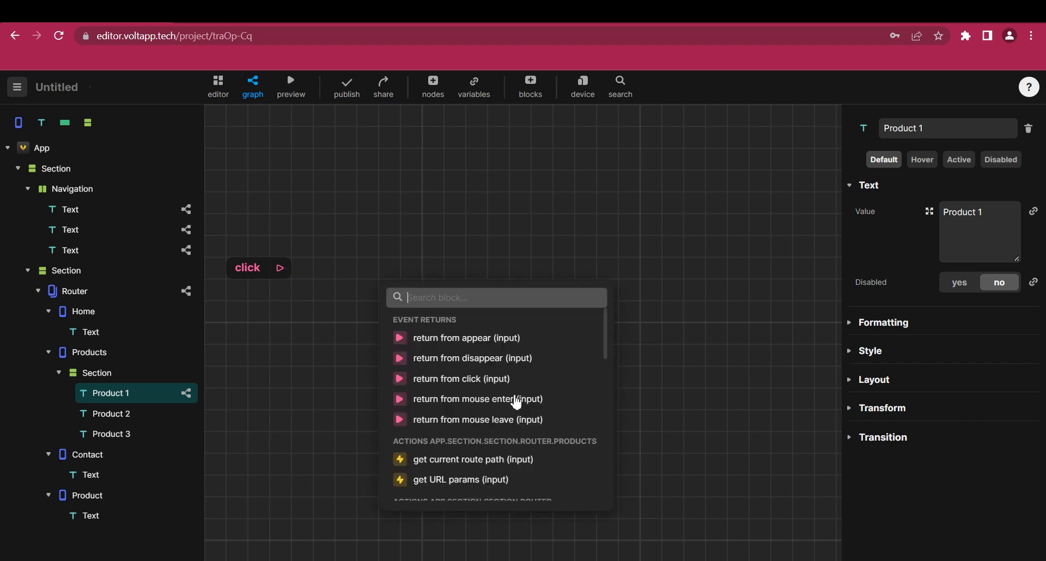
scroll(511, 446, down, 3)
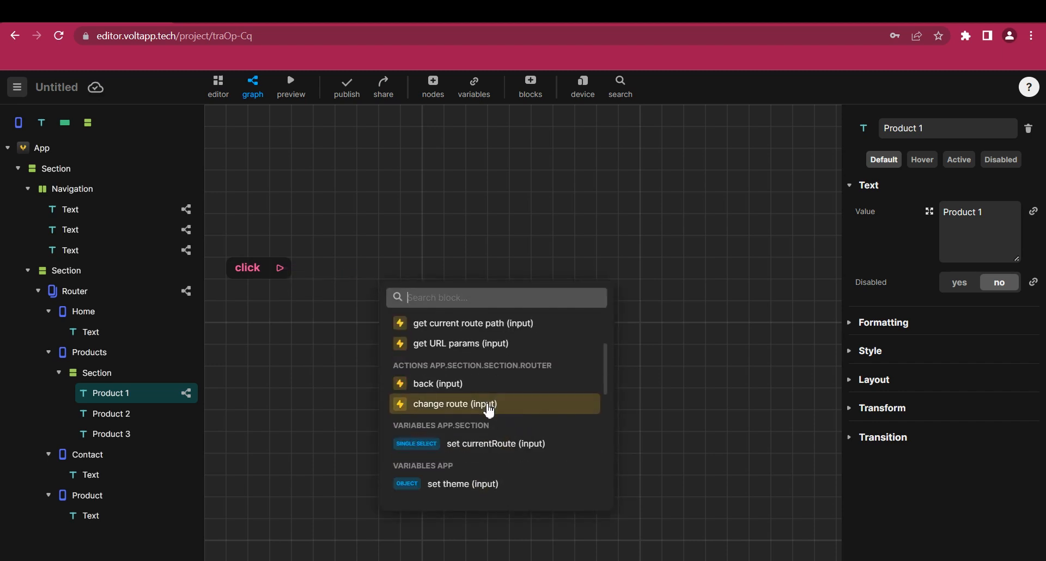
click(489, 410)
click(975, 246)
text(/product/1)
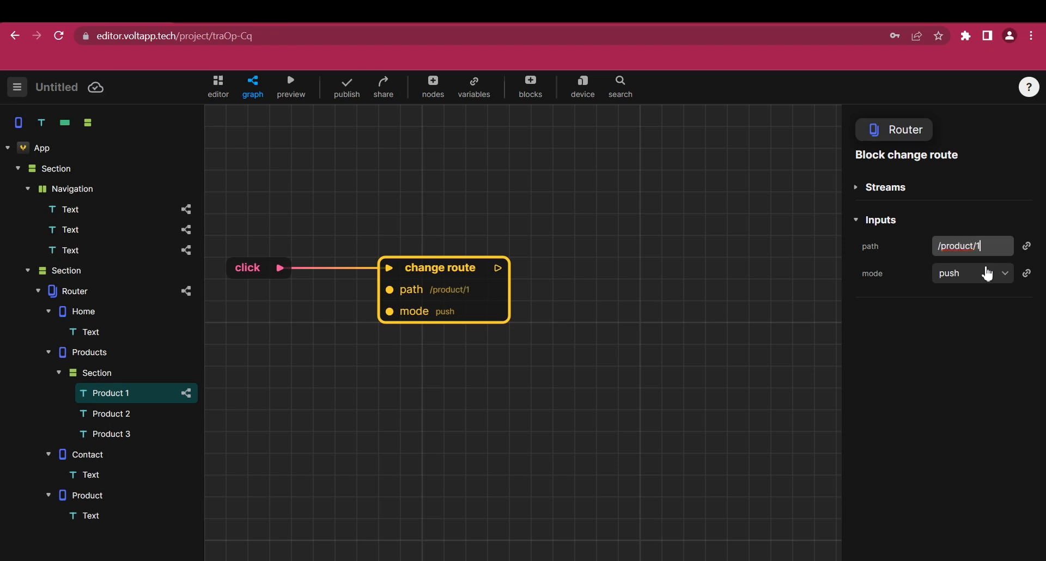
Copy Product 1's click and change route blocks and paste them into Product 2's graph.
drag(250, 354, 438, 240)
right_click(468, 299)
click(504, 319)
click(125, 414)
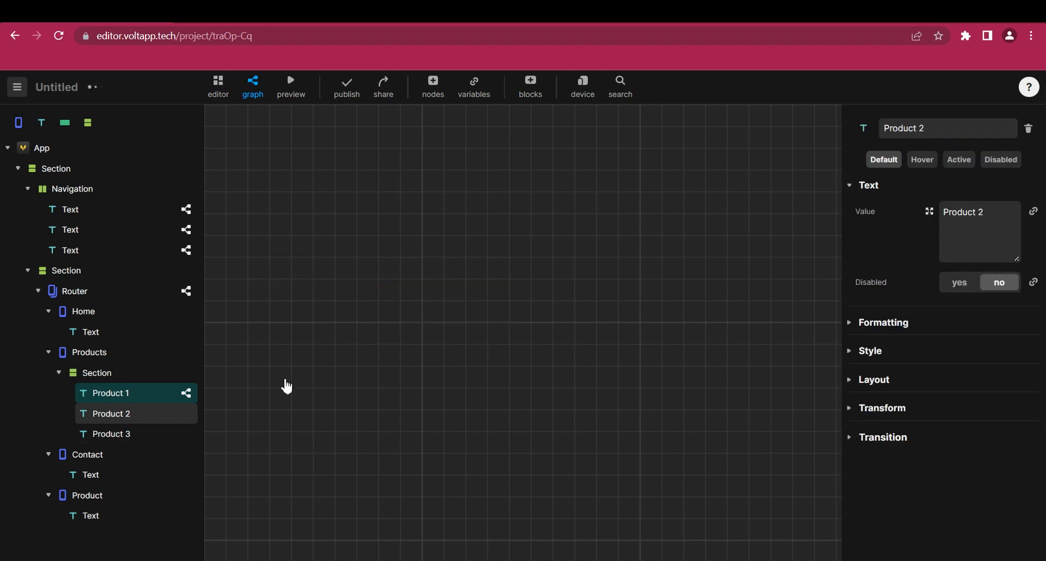
right_click(383, 296)
click(414, 343)
Set the path of Product 2's change route block to /product/2.
click(588, 363)
click(601, 329)
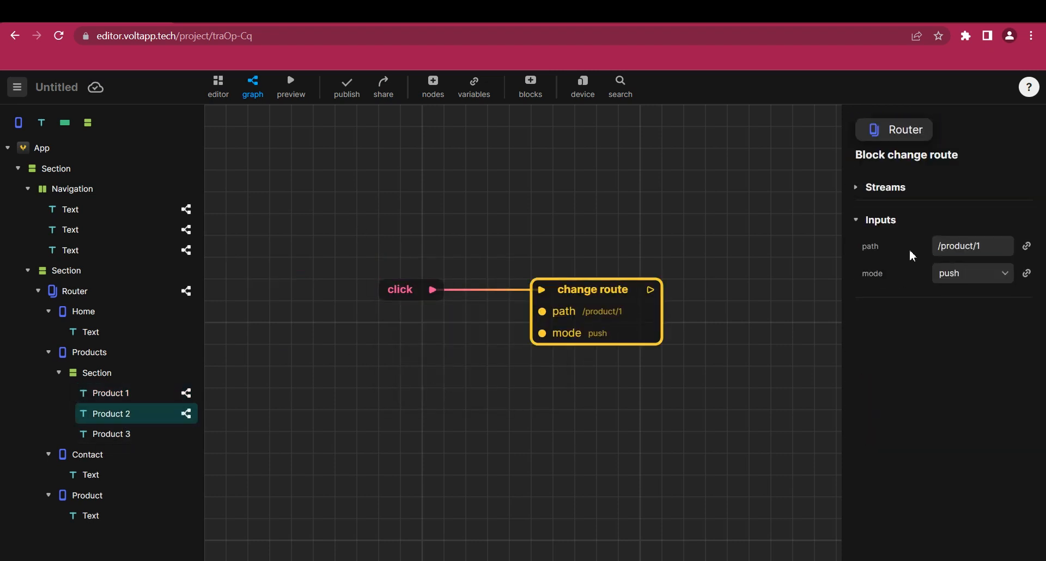
click(987, 245)
click(987, 246)
key(BackSpace)
text(2)
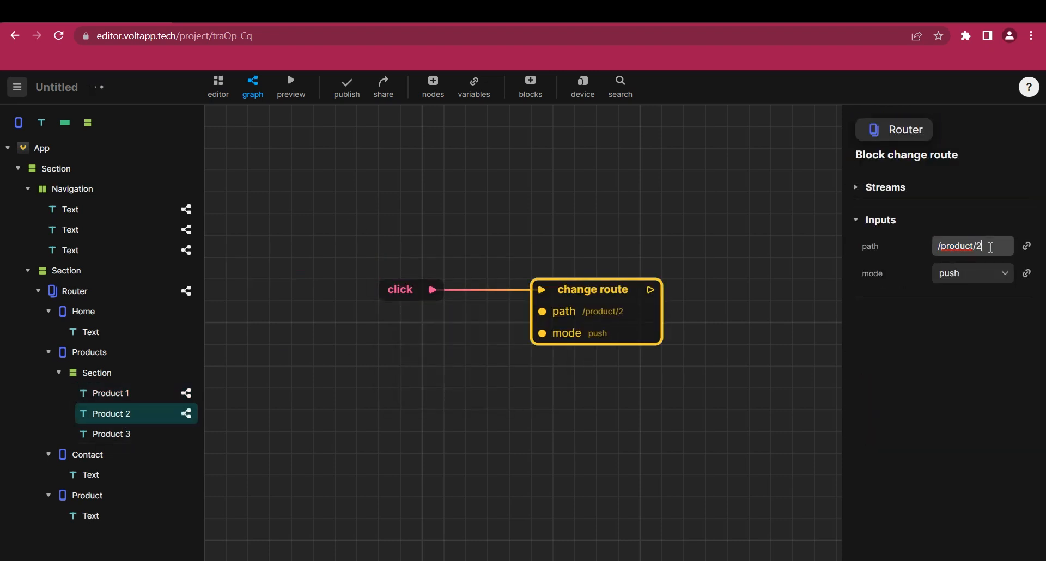
click(780, 402)
Paste the copied click and change route blocks into Product 3's graph.
click(147, 435)
right_click(484, 286)
click(520, 340)
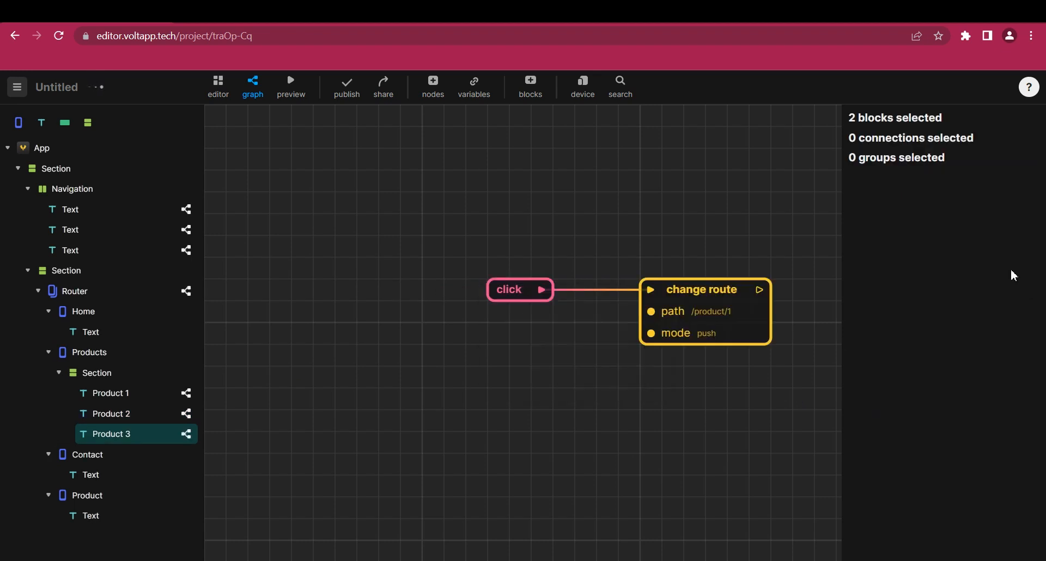
Set the path of Product 3's change route block to /product/3.
click(711, 327)
click(1003, 247)
click(1003, 247)
key(BackSpace)
text(3)
click(759, 423)
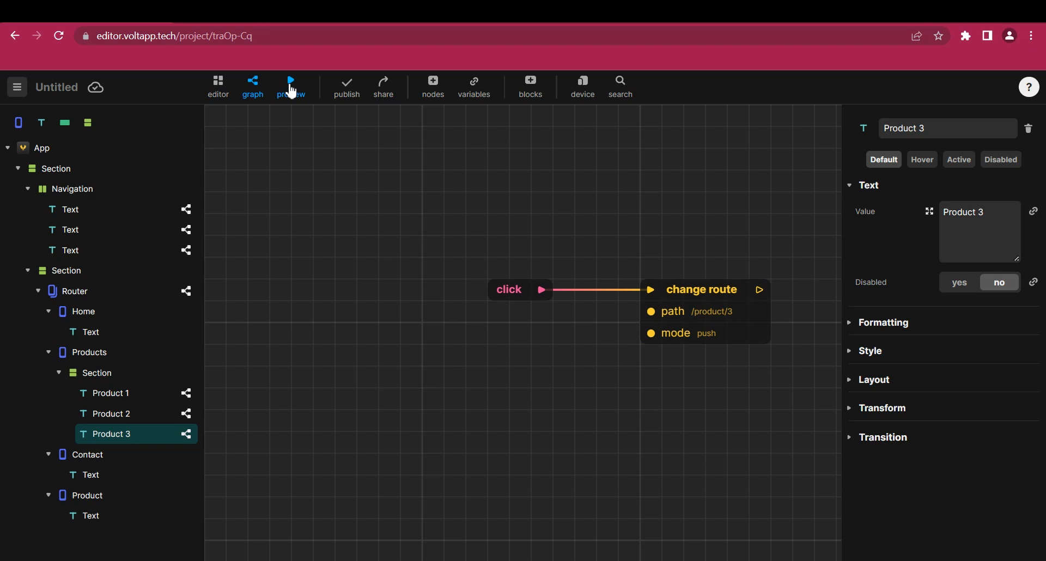
Preview the project, open Product 1 and inspect the Product route's routeParams in the debug console.
click(291, 87)
click(514, 333)
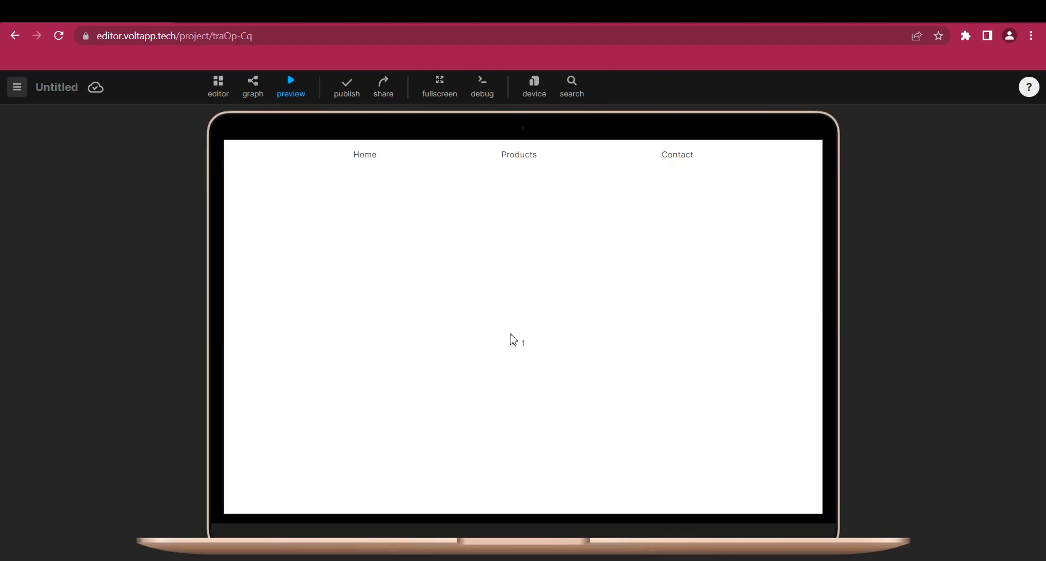
click(483, 87)
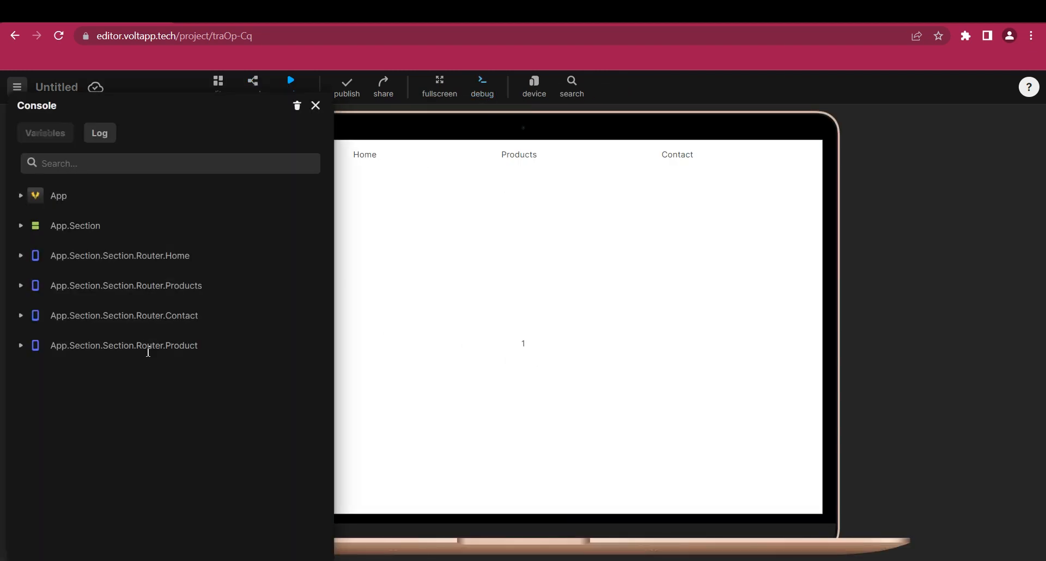
click(22, 347)
click(296, 372)
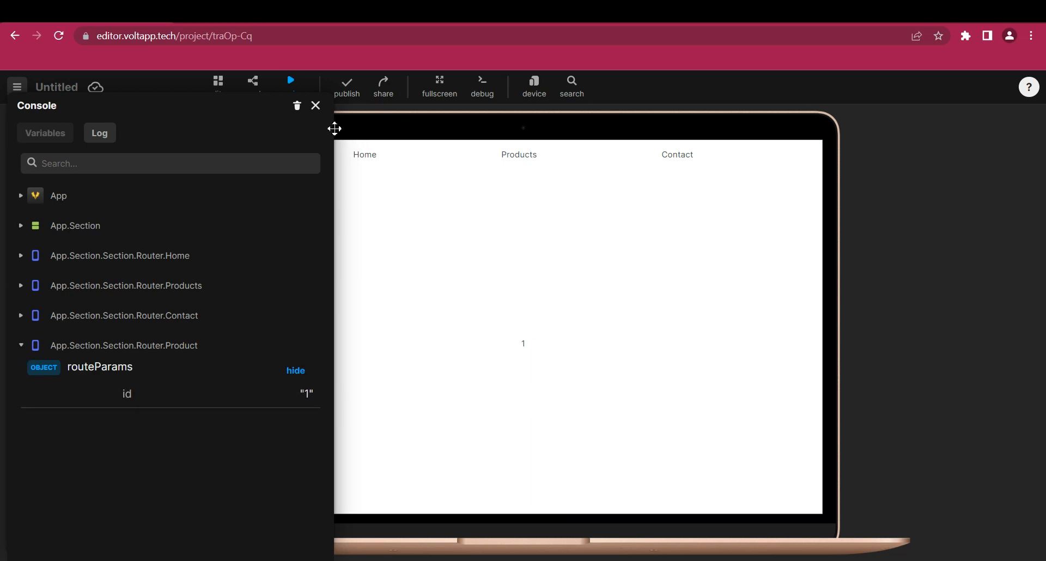
click(316, 105)
Test the Product 2 and Product 3 links from the Products page in the preview, finishing on the Home page.
click(524, 159)
click(537, 344)
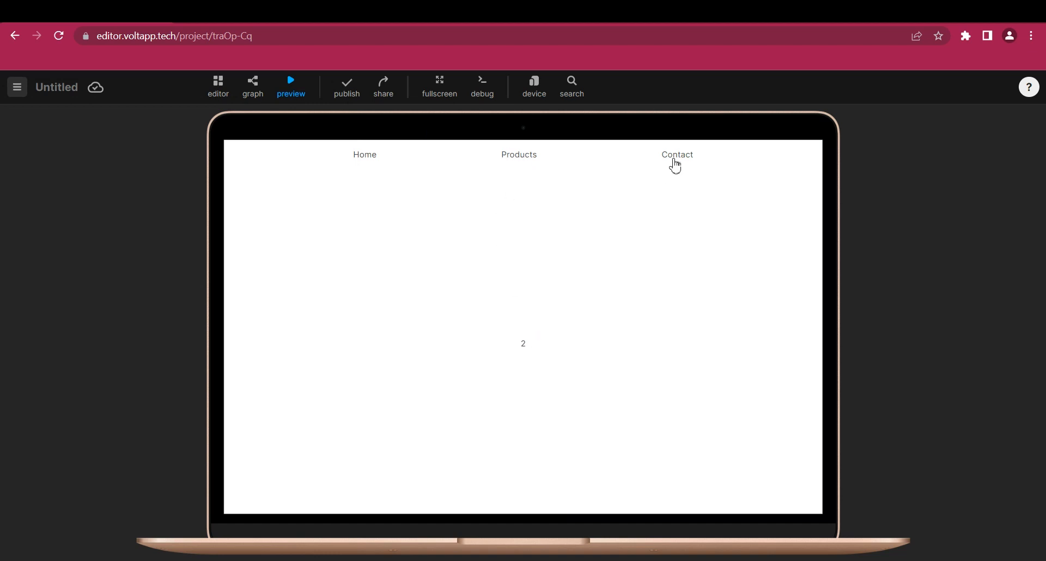
click(520, 158)
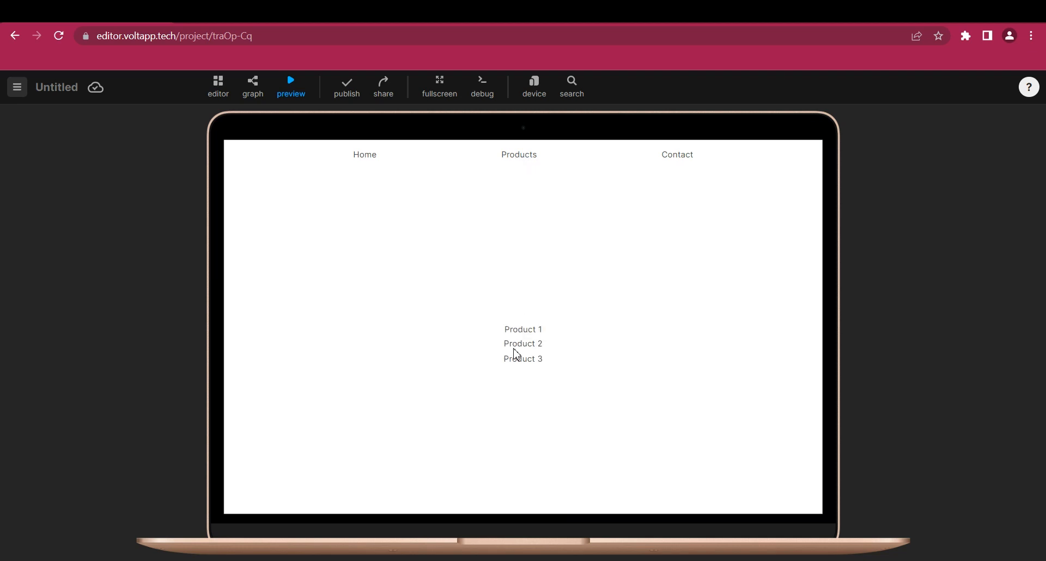
click(519, 359)
click(368, 159)
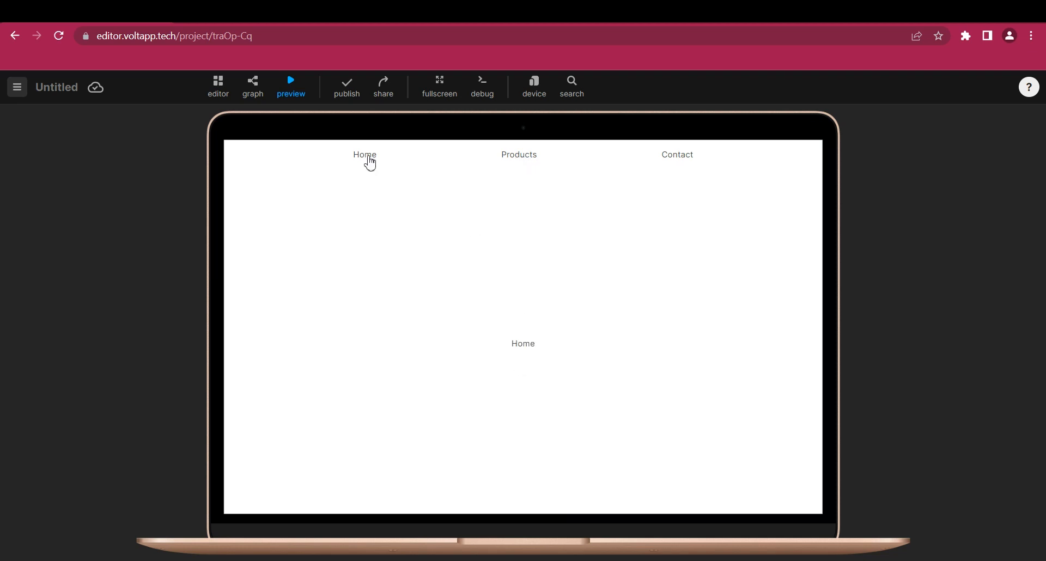